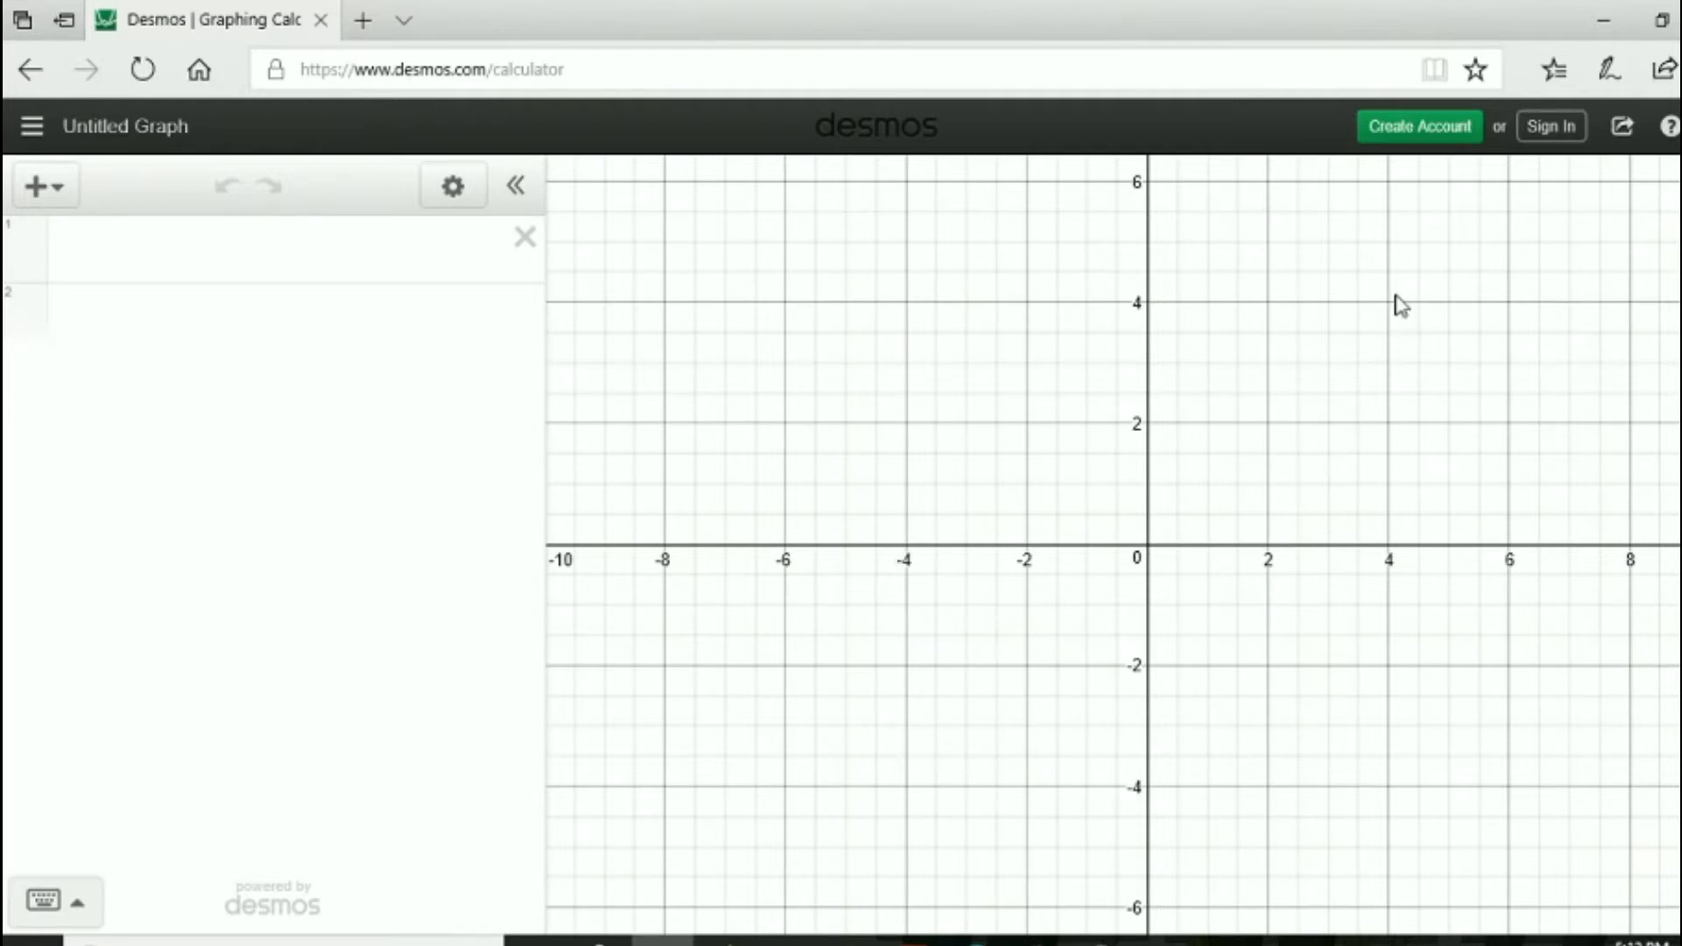
- Close the account creation form and switch to the Firefox window where the Desmos calculator is signed in
{"action": "left_click", "coordinate": [1450, 131]}
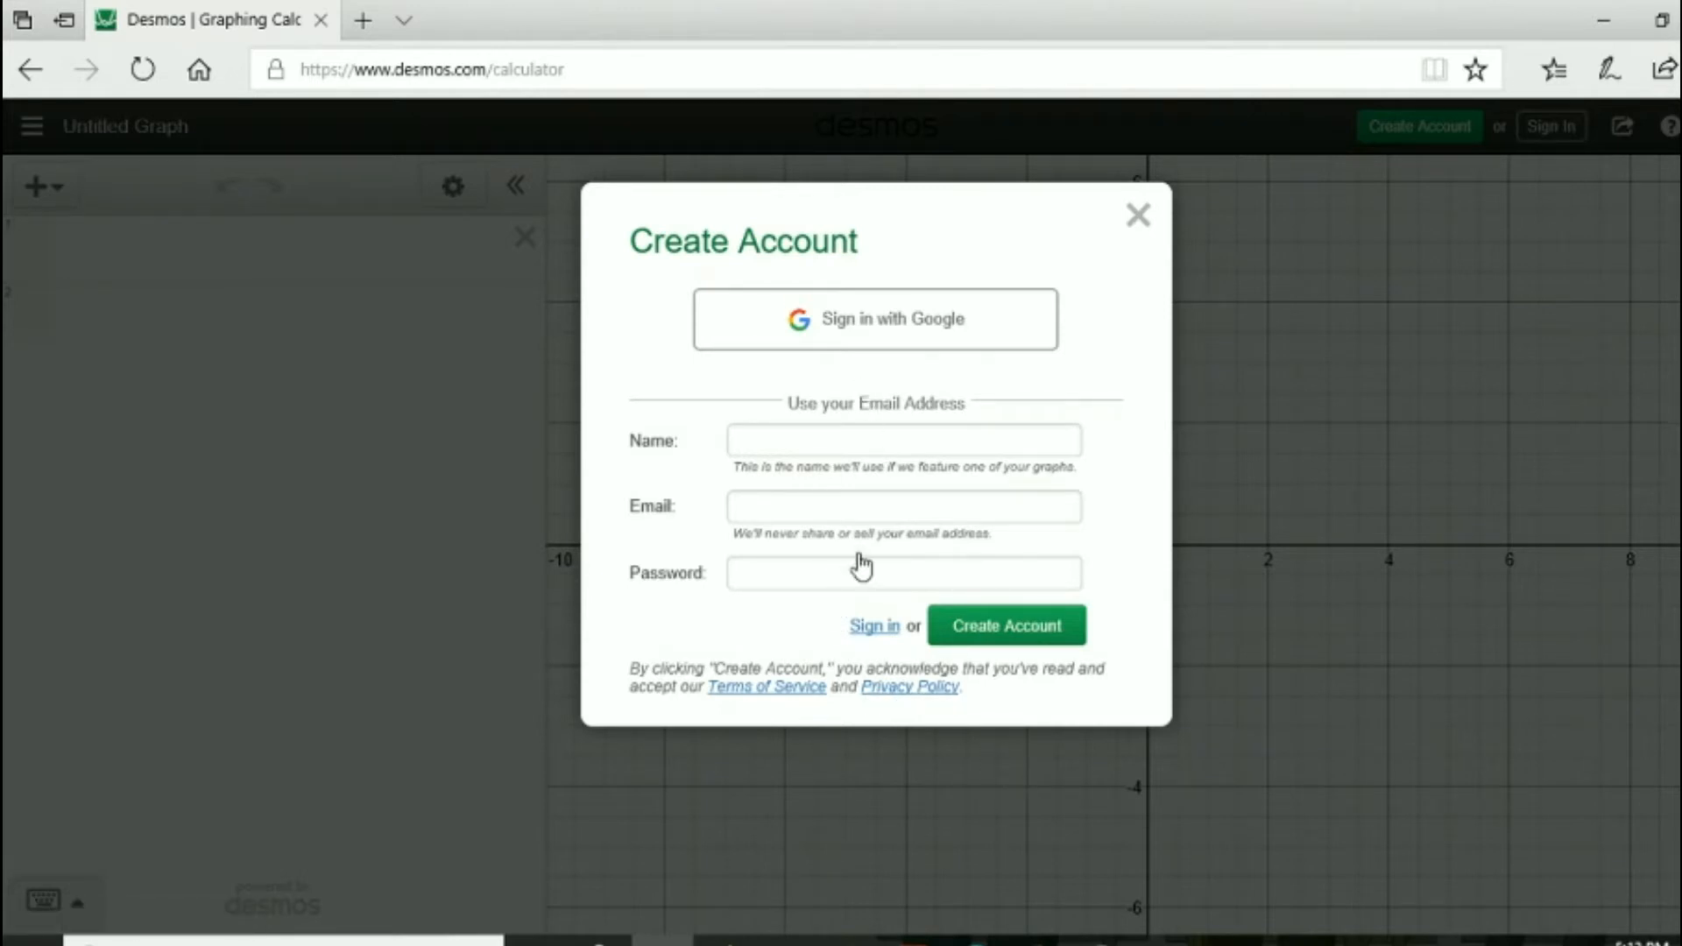
{"action": "left_click", "coordinate": [1141, 219]}
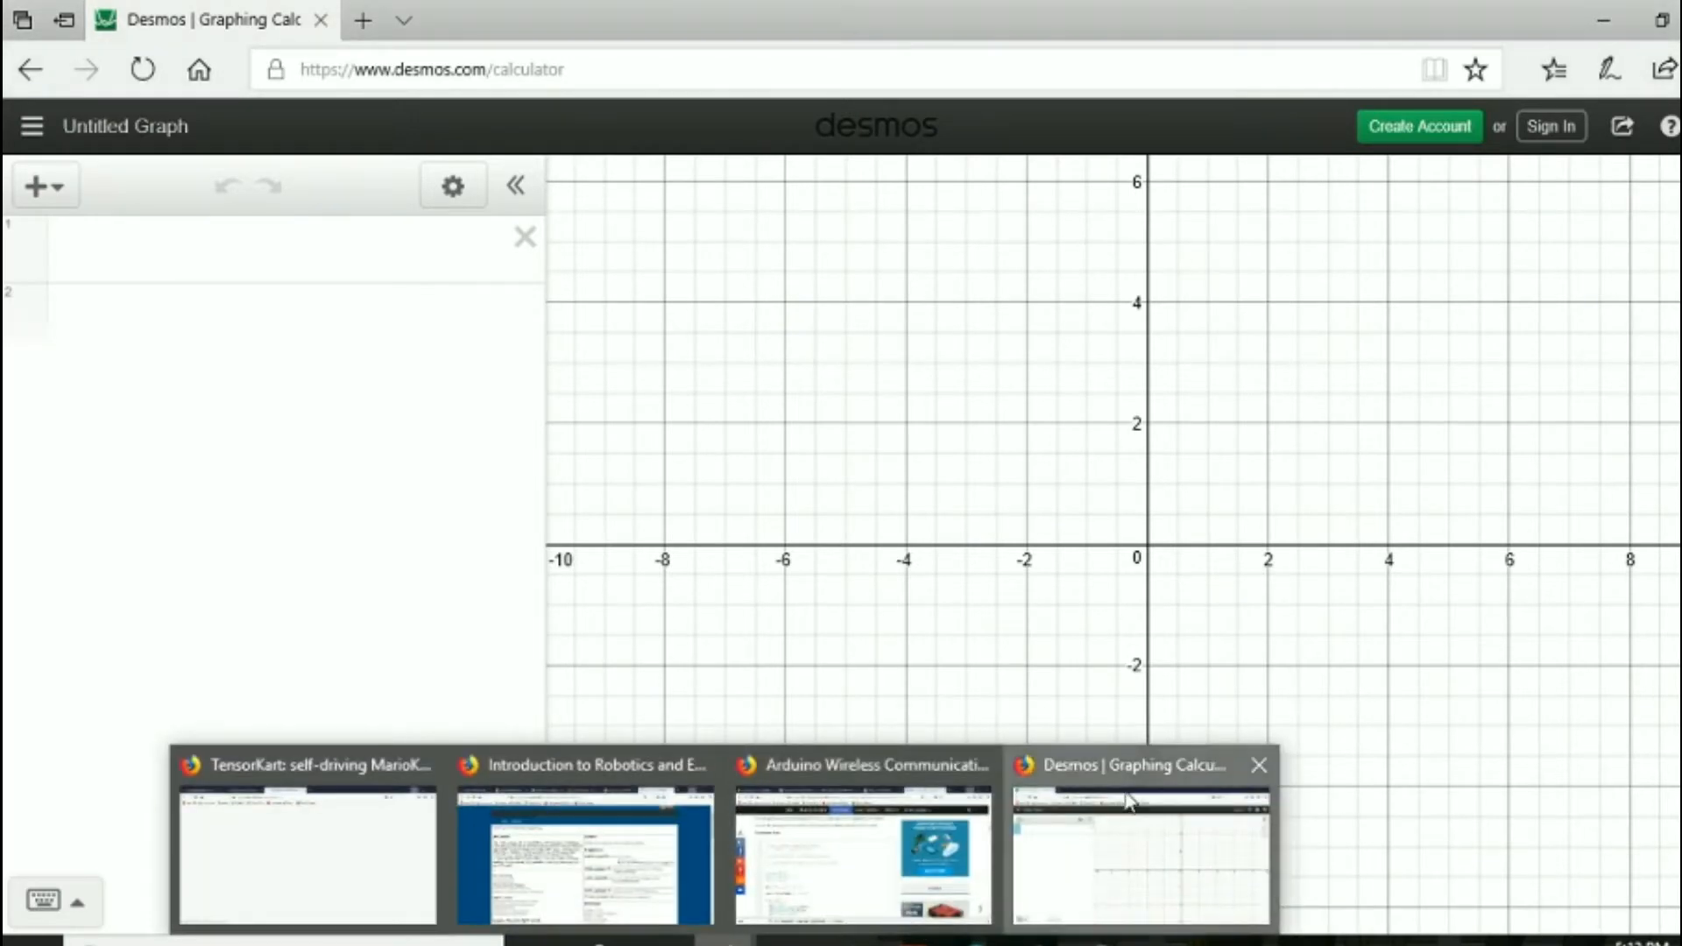
{"action": "left_click", "coordinate": [1139, 815]}
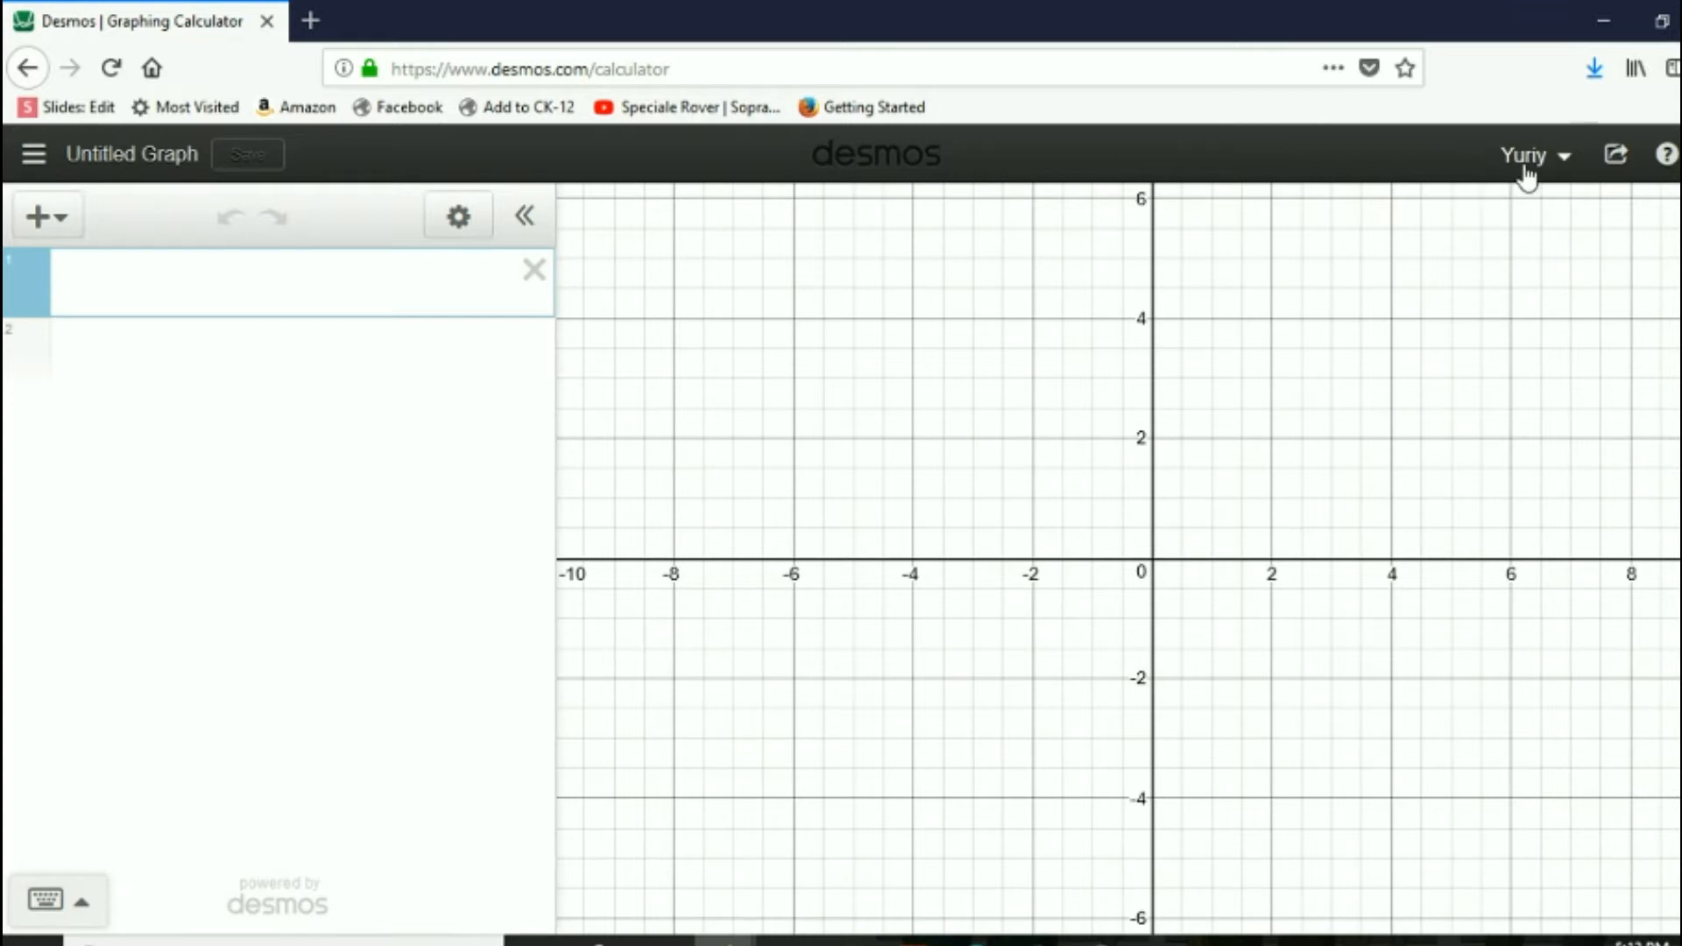
- Save the untitled graph with the title "Desmos Design Project"
{"action": "left_click_drag", "start_coordinate": [1484, 292], "coordinate": [1494, 281]}
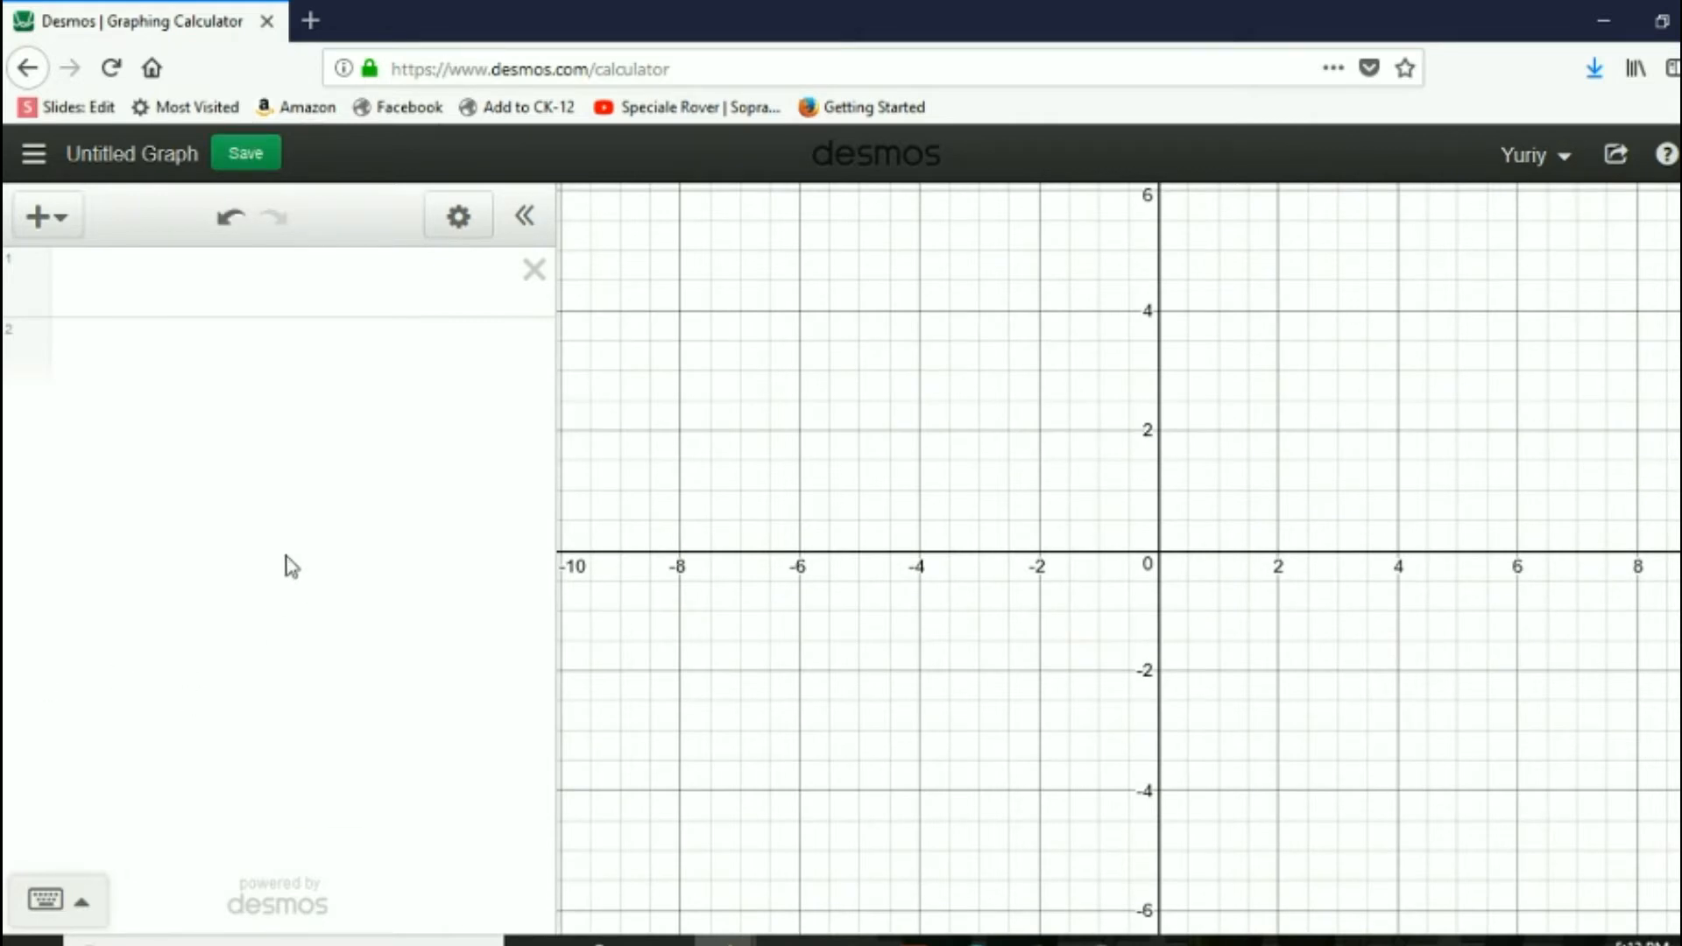
{"action": "left_click", "coordinate": [135, 158]}
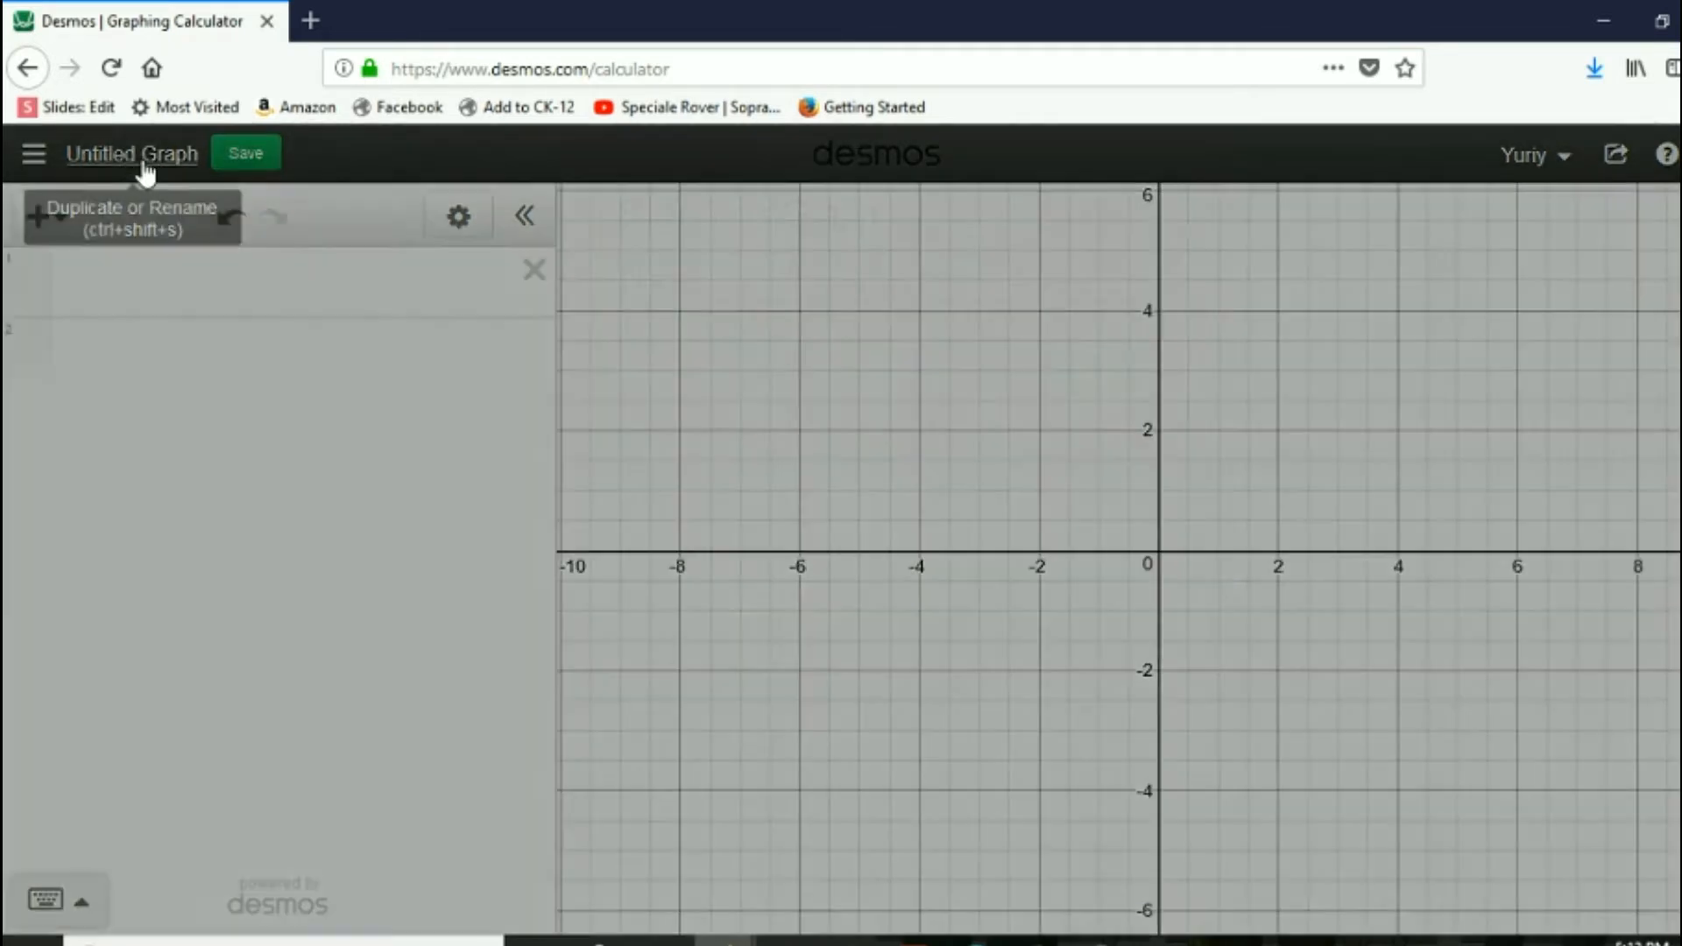
{"action": "left_click", "coordinate": [736, 372]}
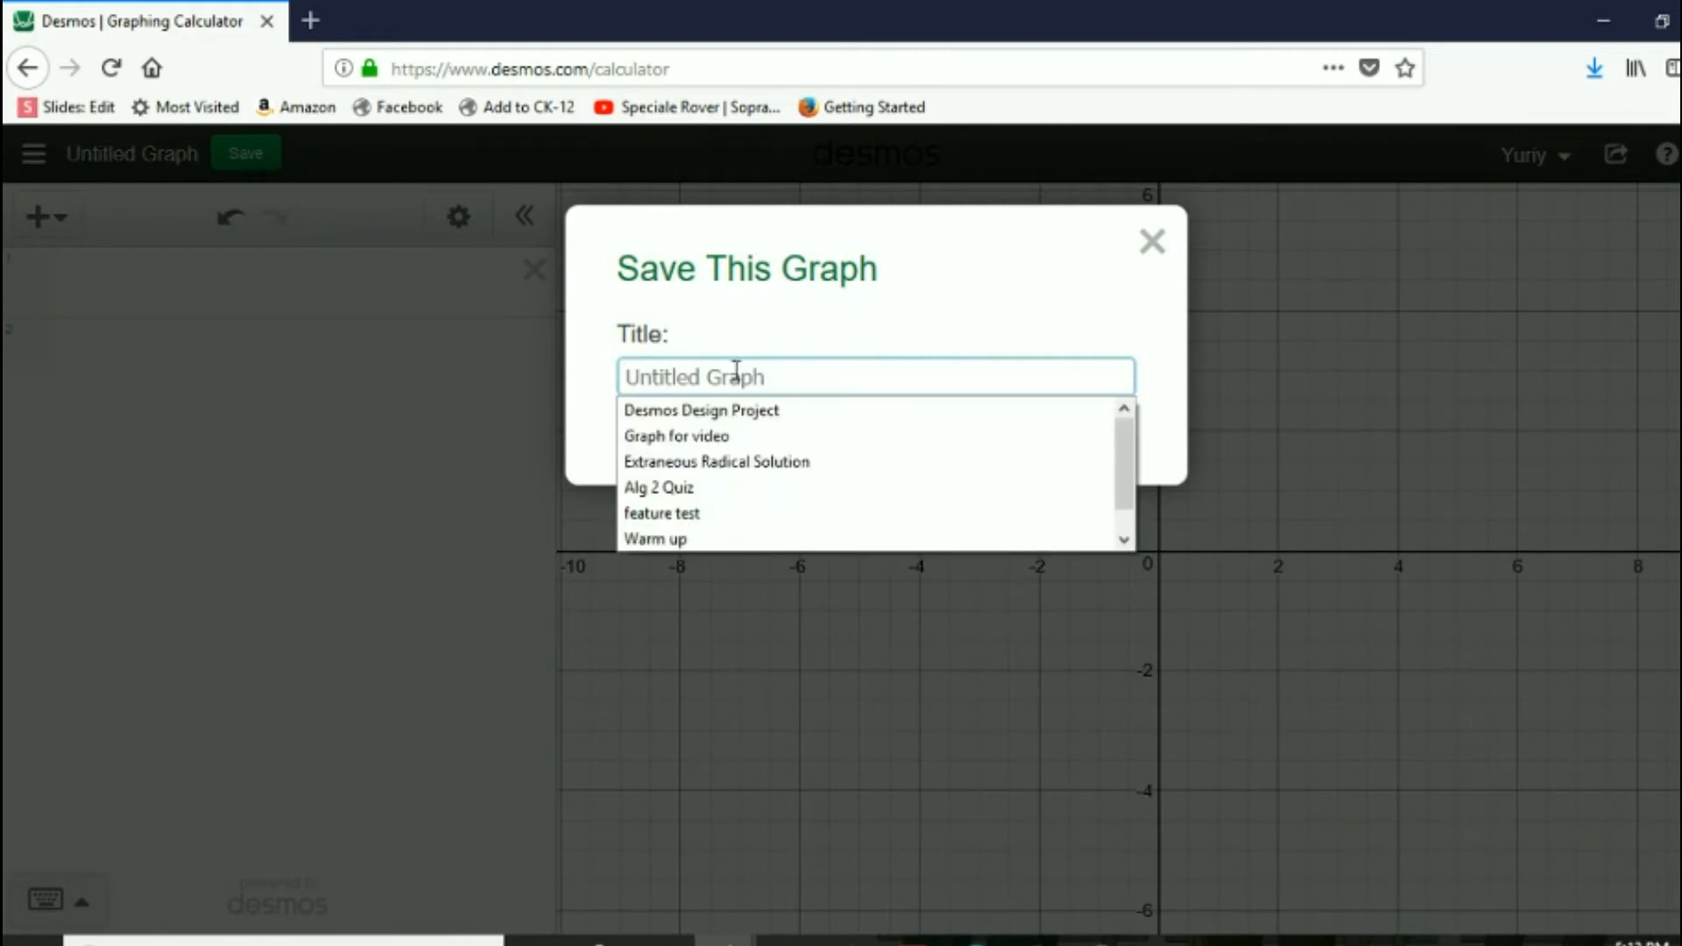
{"action": "type", "text": "Desmos Design Project"}
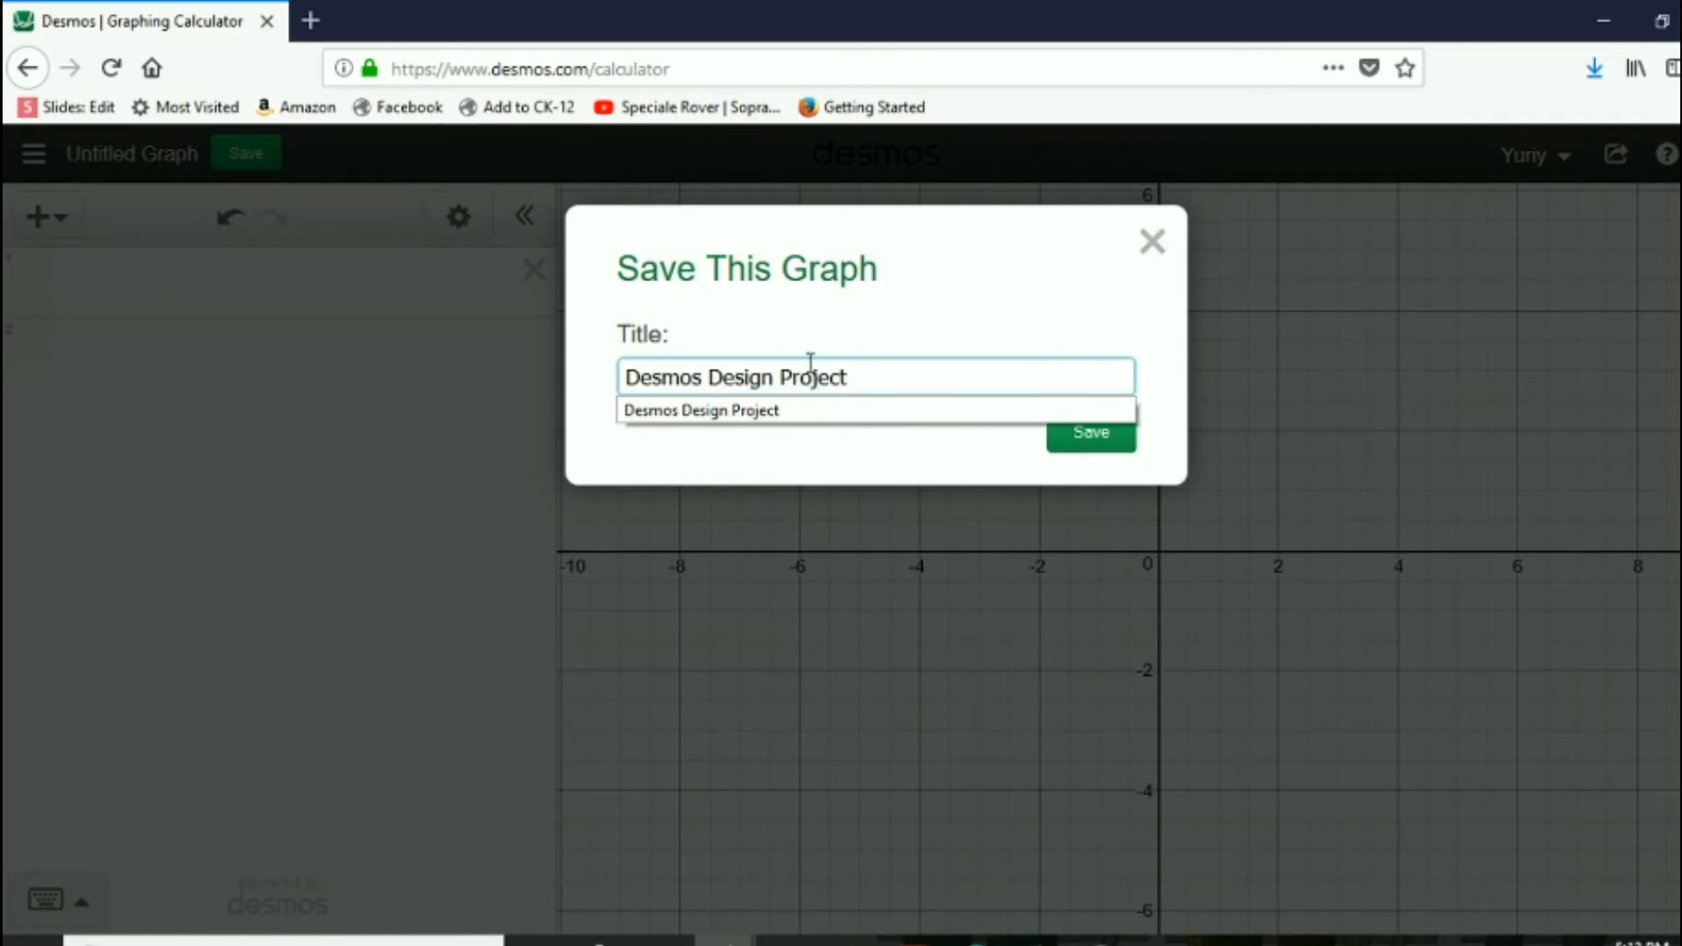
{"action": "left_click", "coordinate": [1067, 460]}
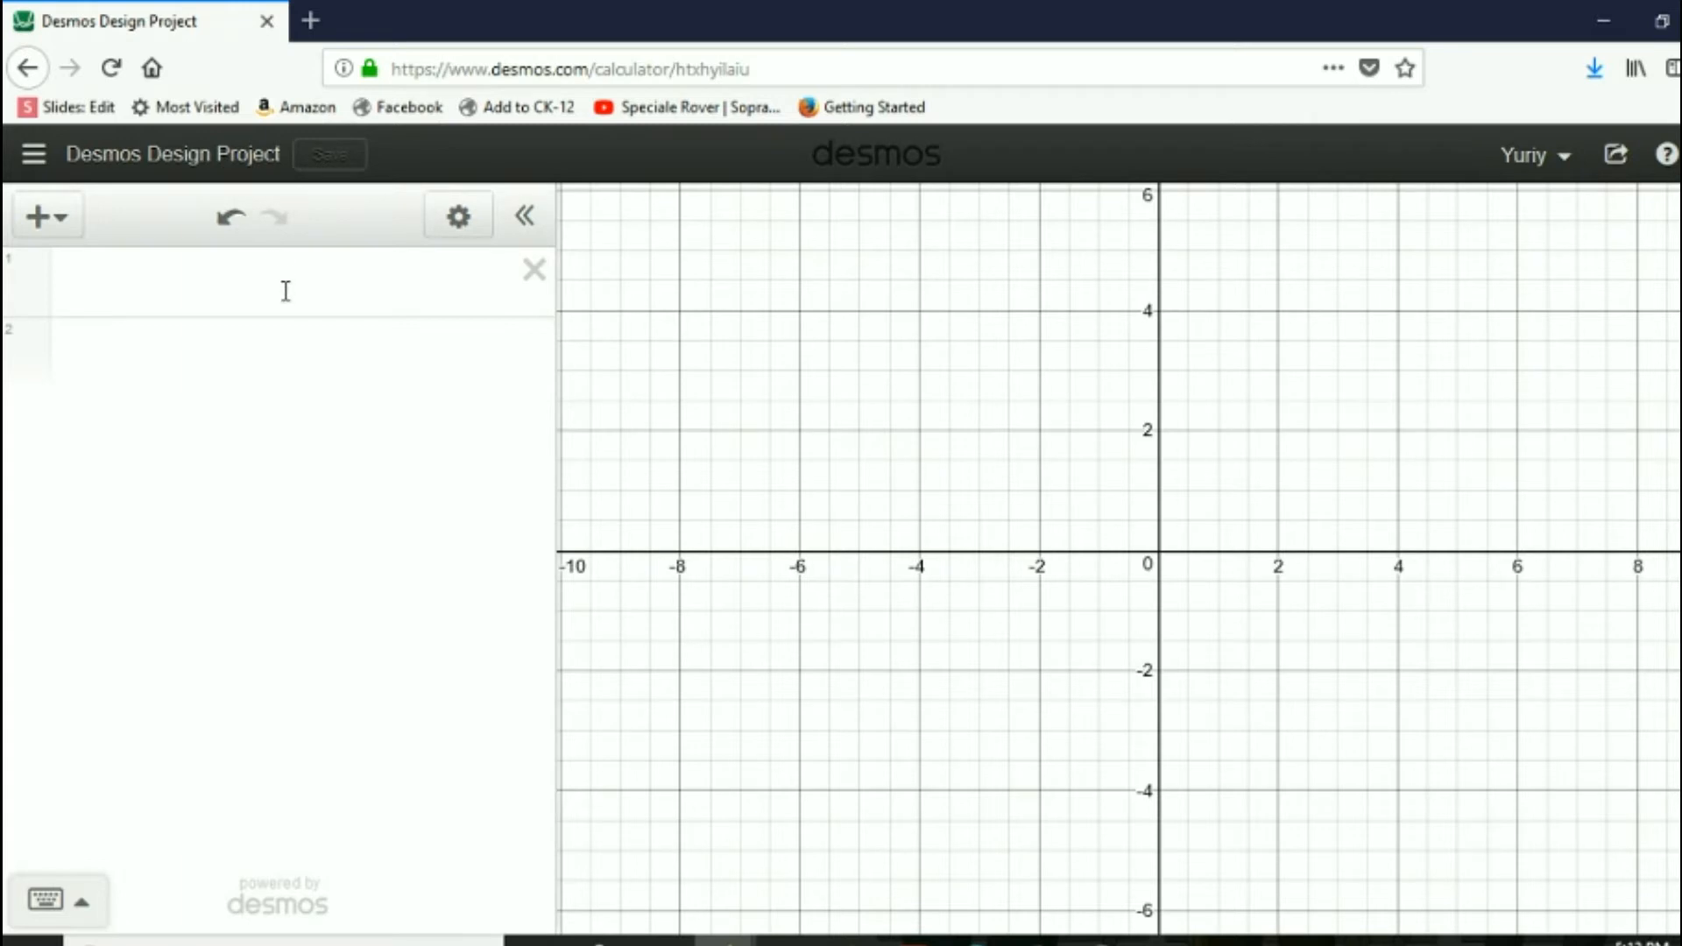
- Graph y = 3x^2 in the first expression line and save the graph
{"action": "left_click", "coordinate": [133, 293]}
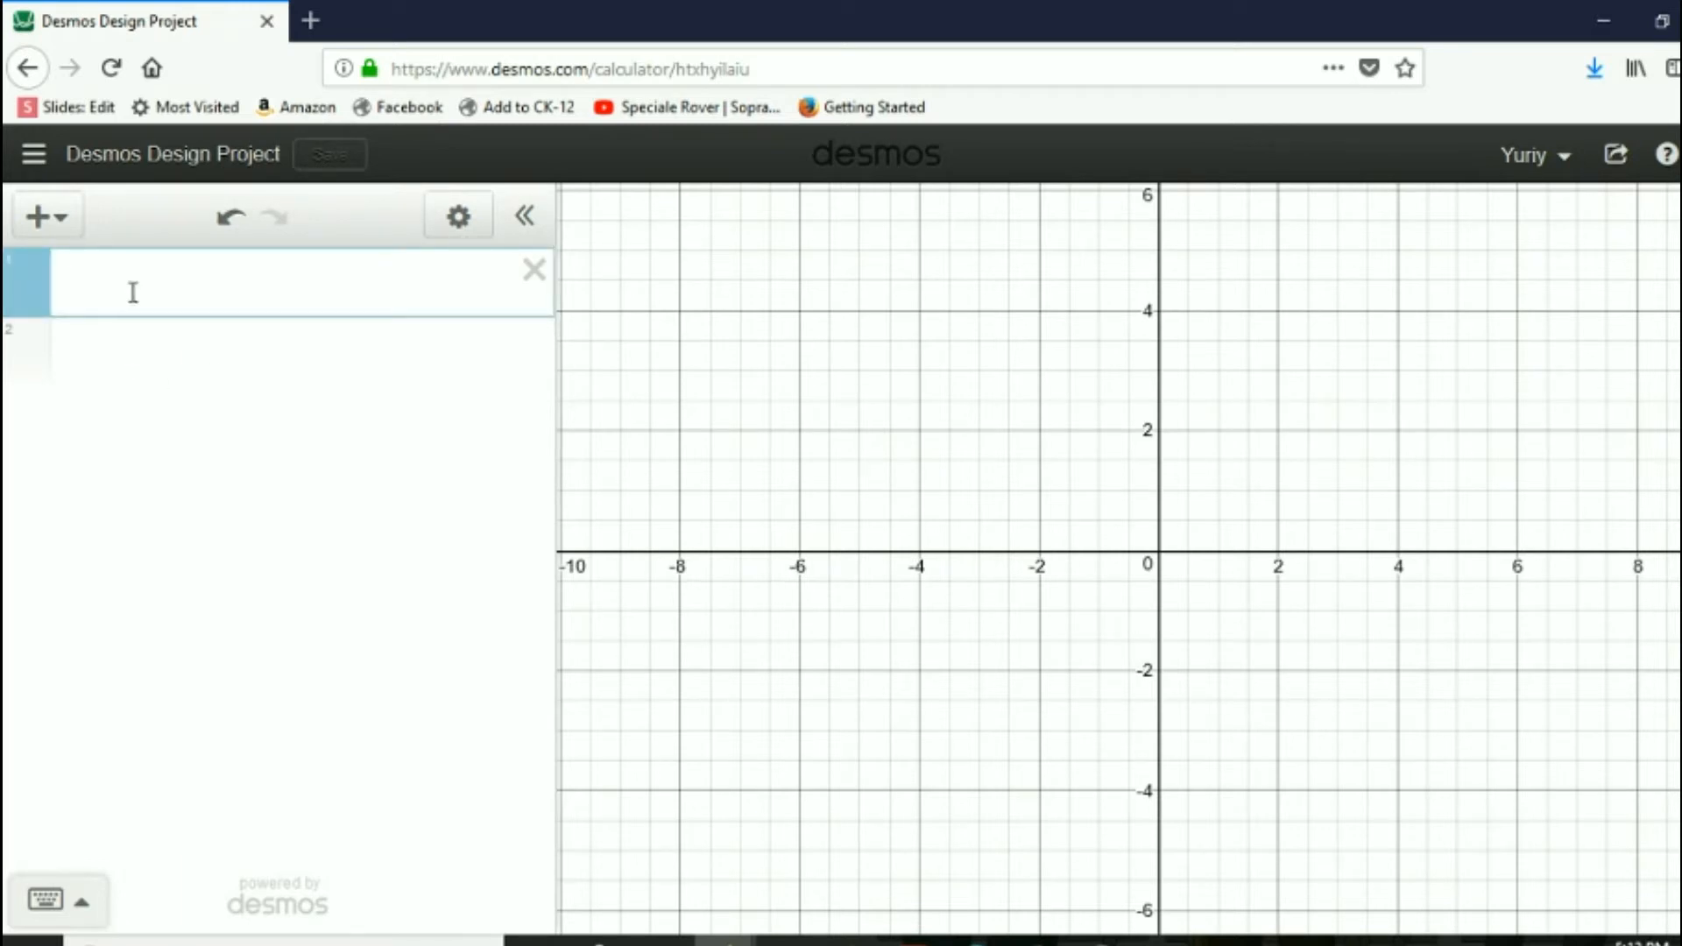
{"action": "type", "text": "y"}
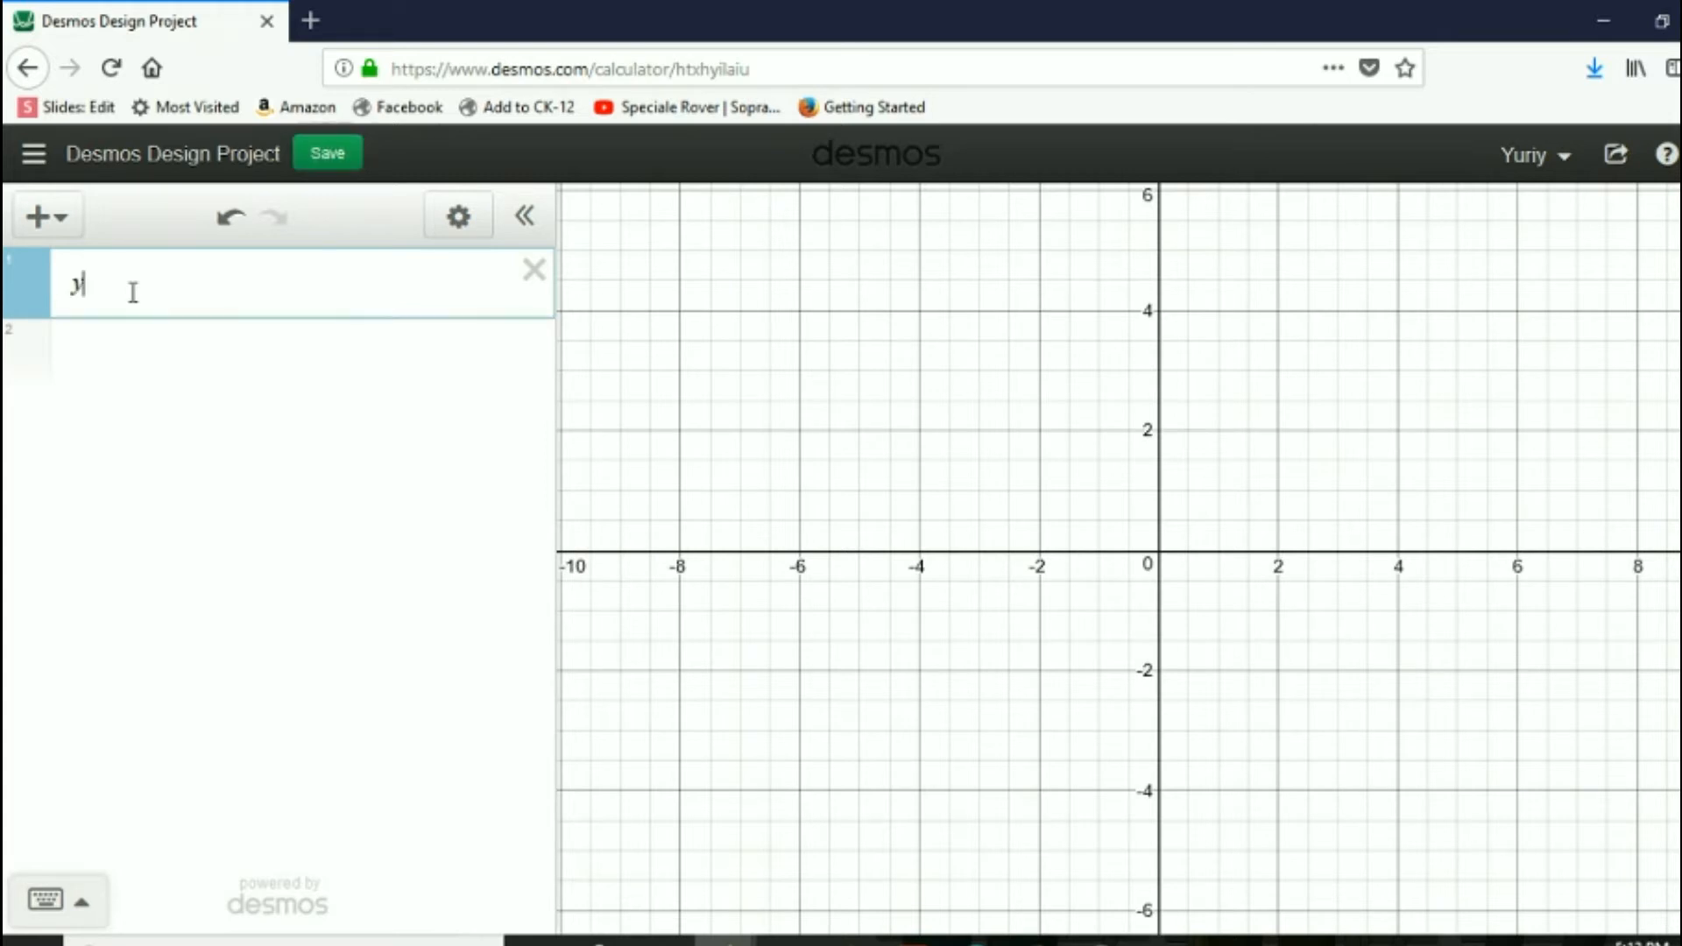
{"action": "type", "text": "=3x^2"}
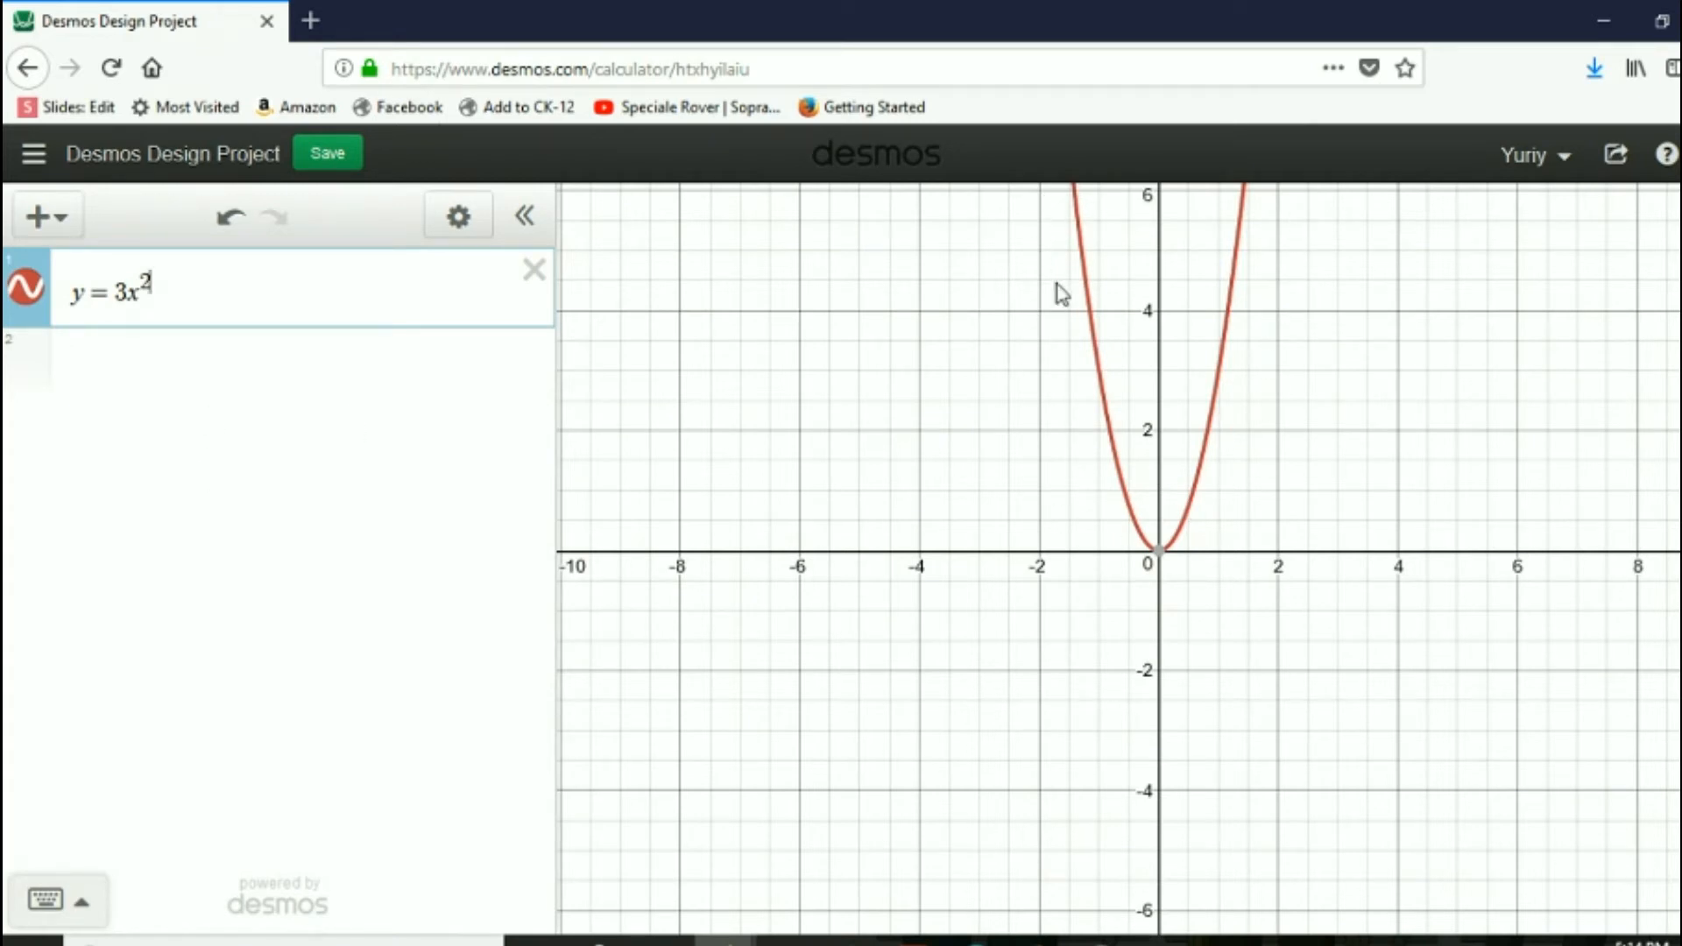
{"action": "left_click_drag", "start_coordinate": [1344, 349], "coordinate": [1318, 368]}
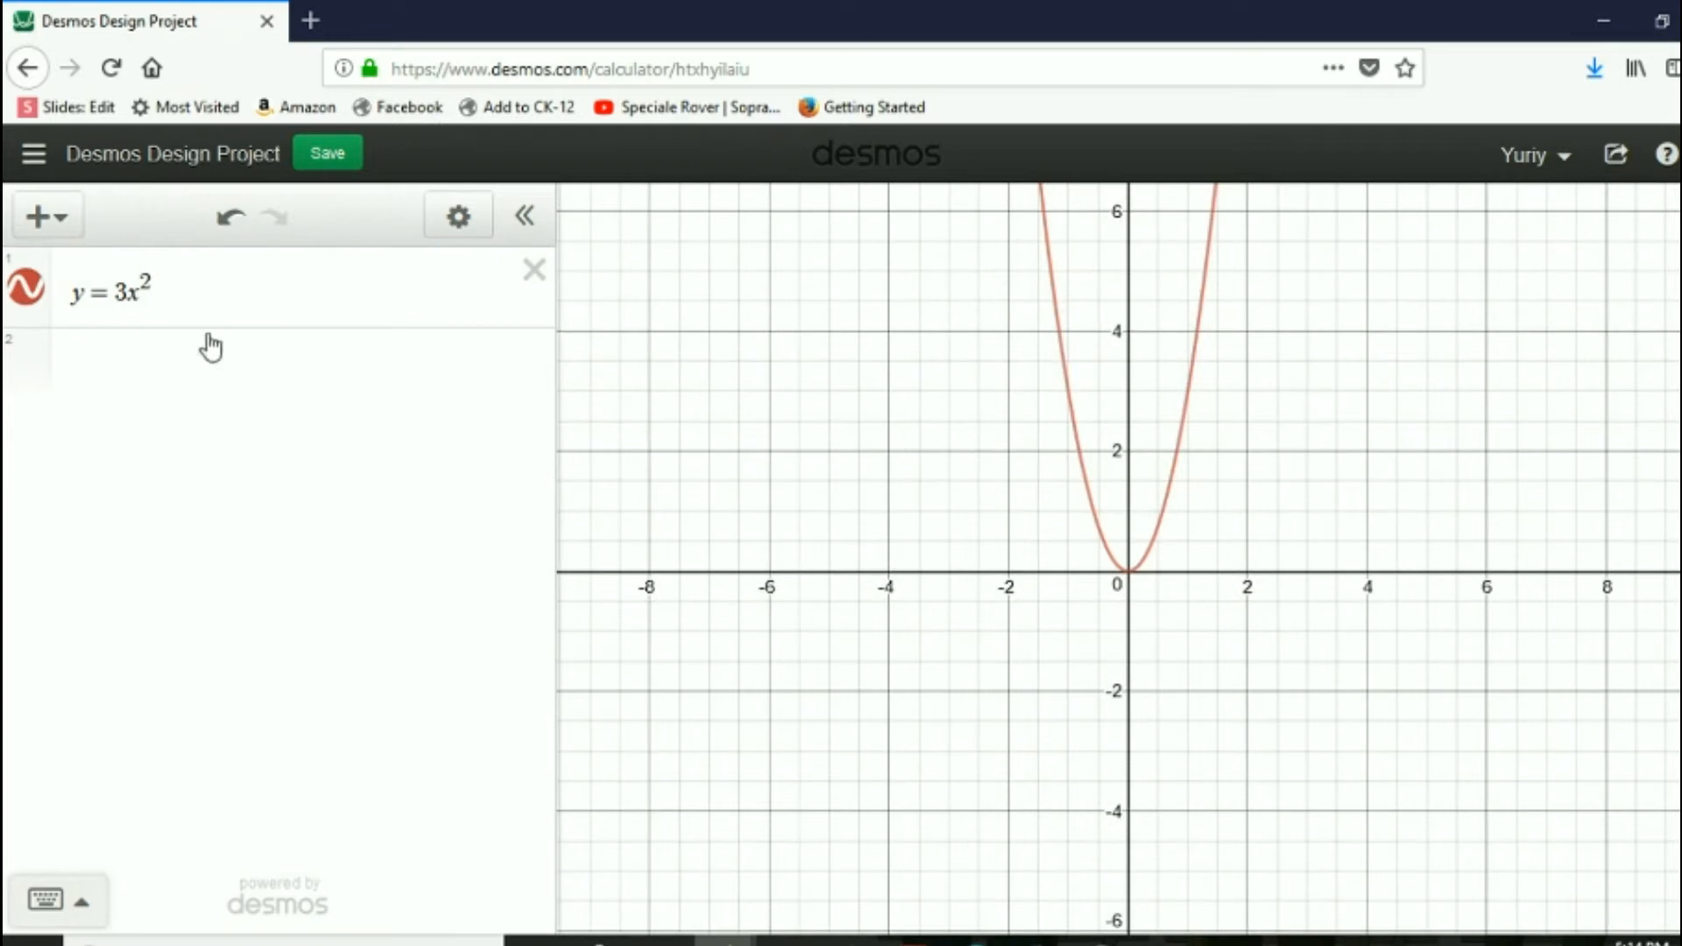
{"action": "left_click", "coordinate": [323, 155]}
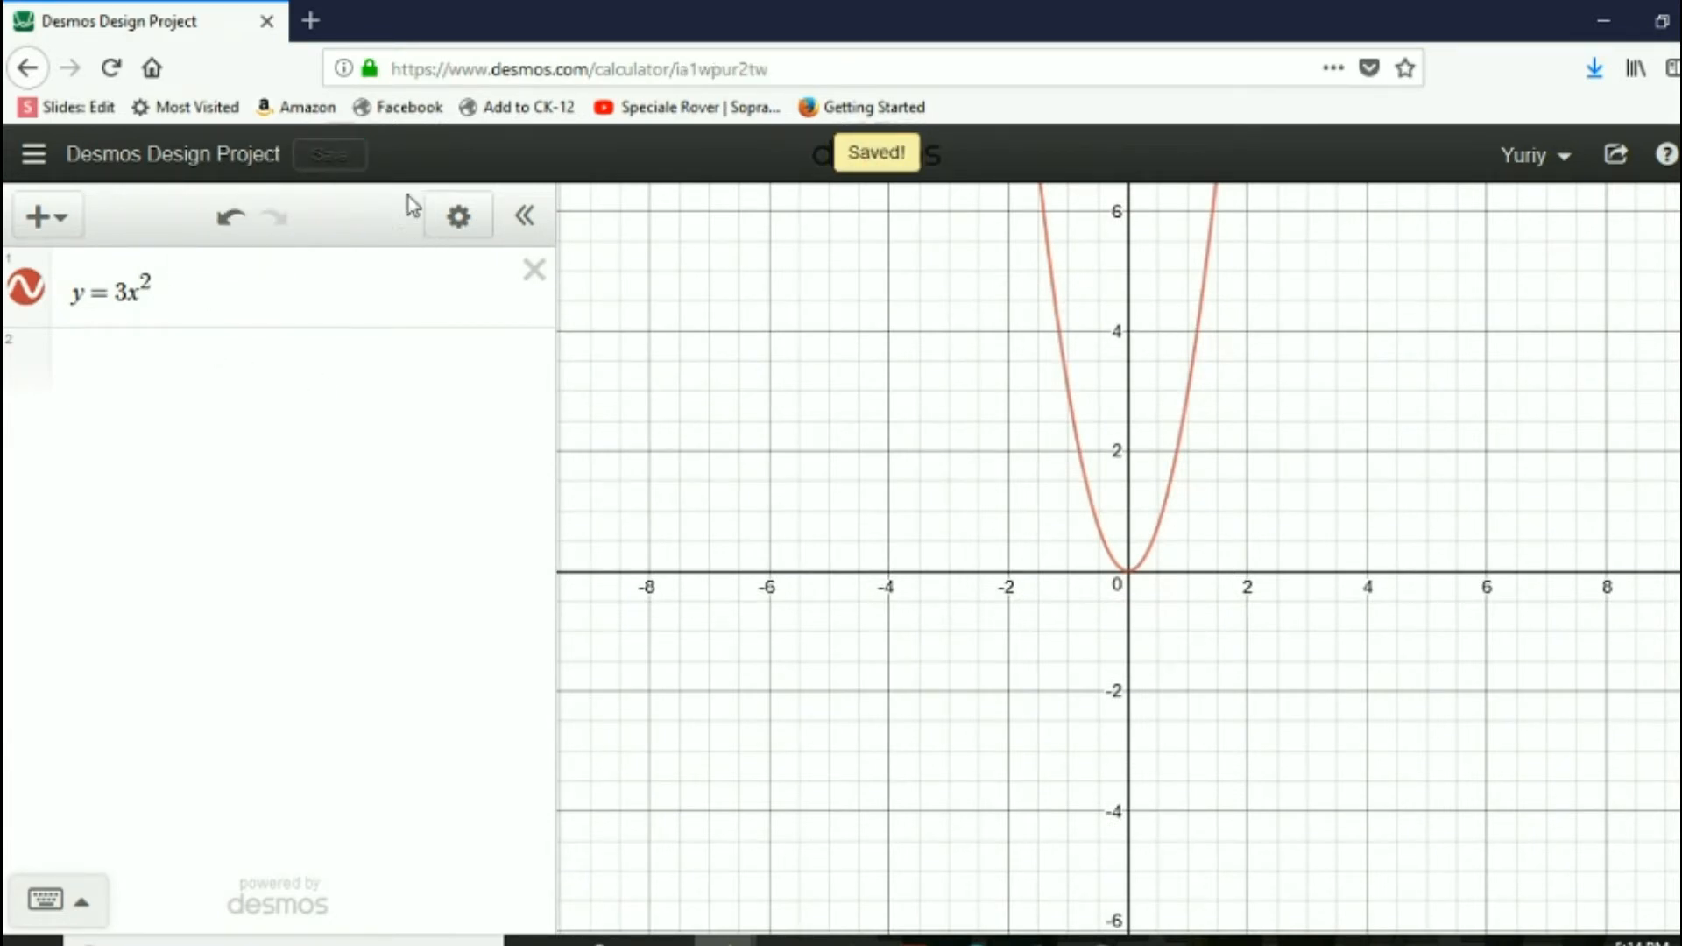
- Check the list of saved graphs and return to the current graph
{"action": "left_click", "coordinate": [32, 158]}
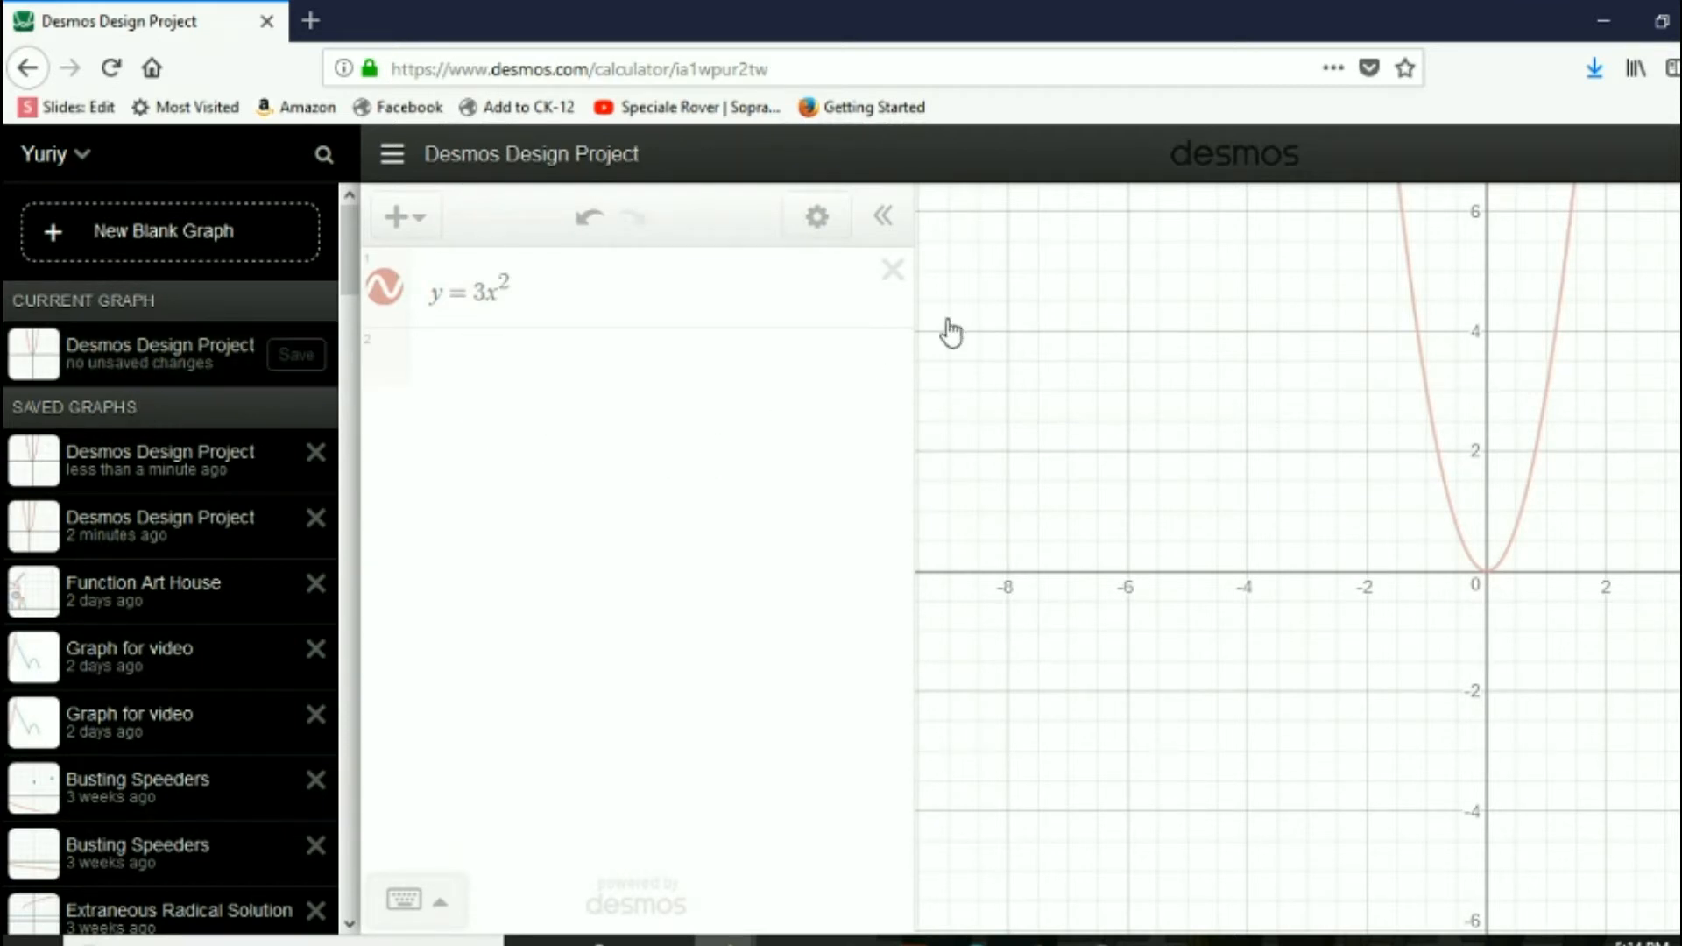
{"action": "left_click", "coordinate": [527, 544]}
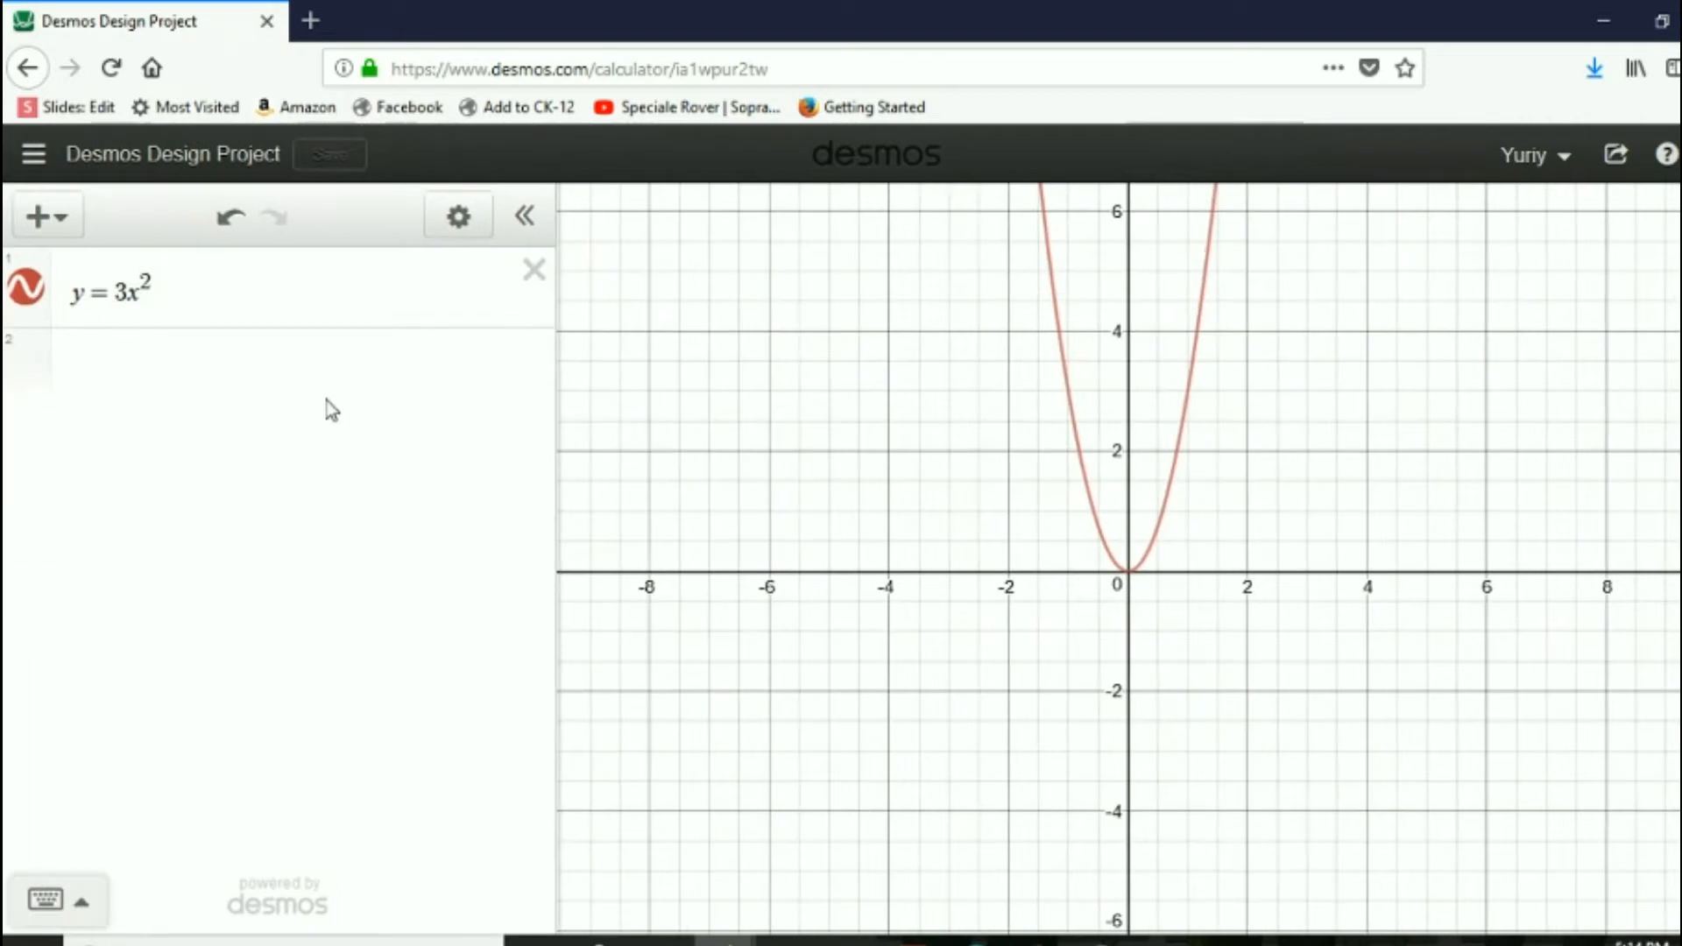
- Restrict the domain of the parabola y = 3x^2 with the condition {x > 0}
{"action": "left_click", "coordinate": [315, 308]}
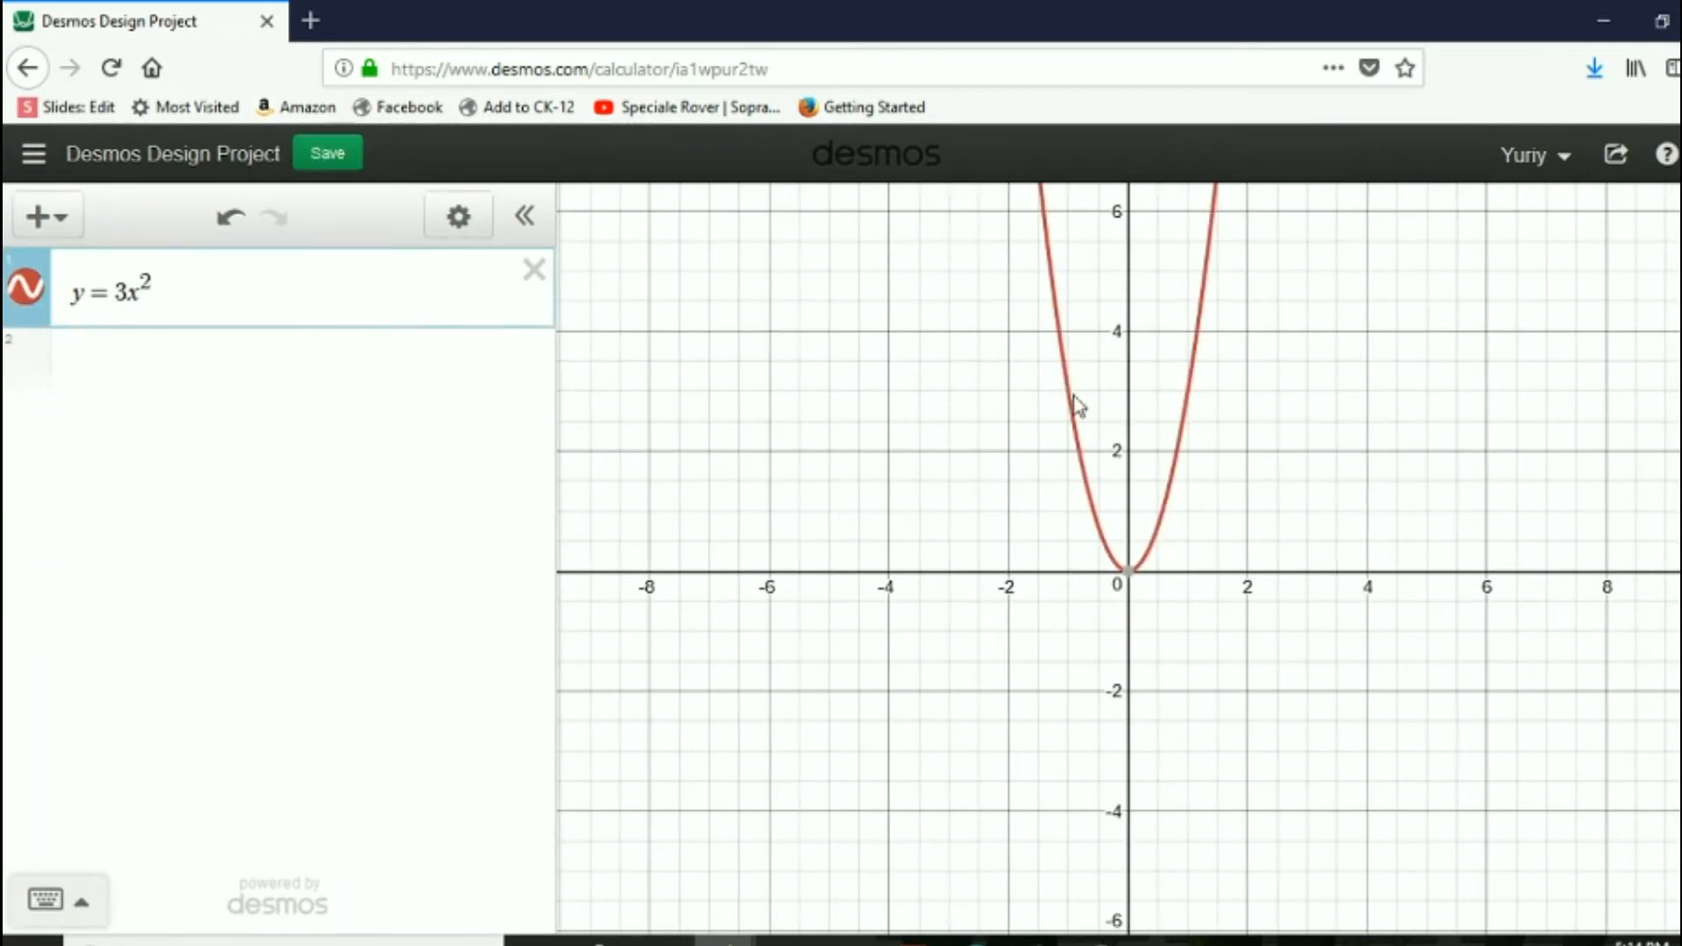
{"action": "left_click_drag", "start_coordinate": [732, 333], "coordinate": [694, 382]}
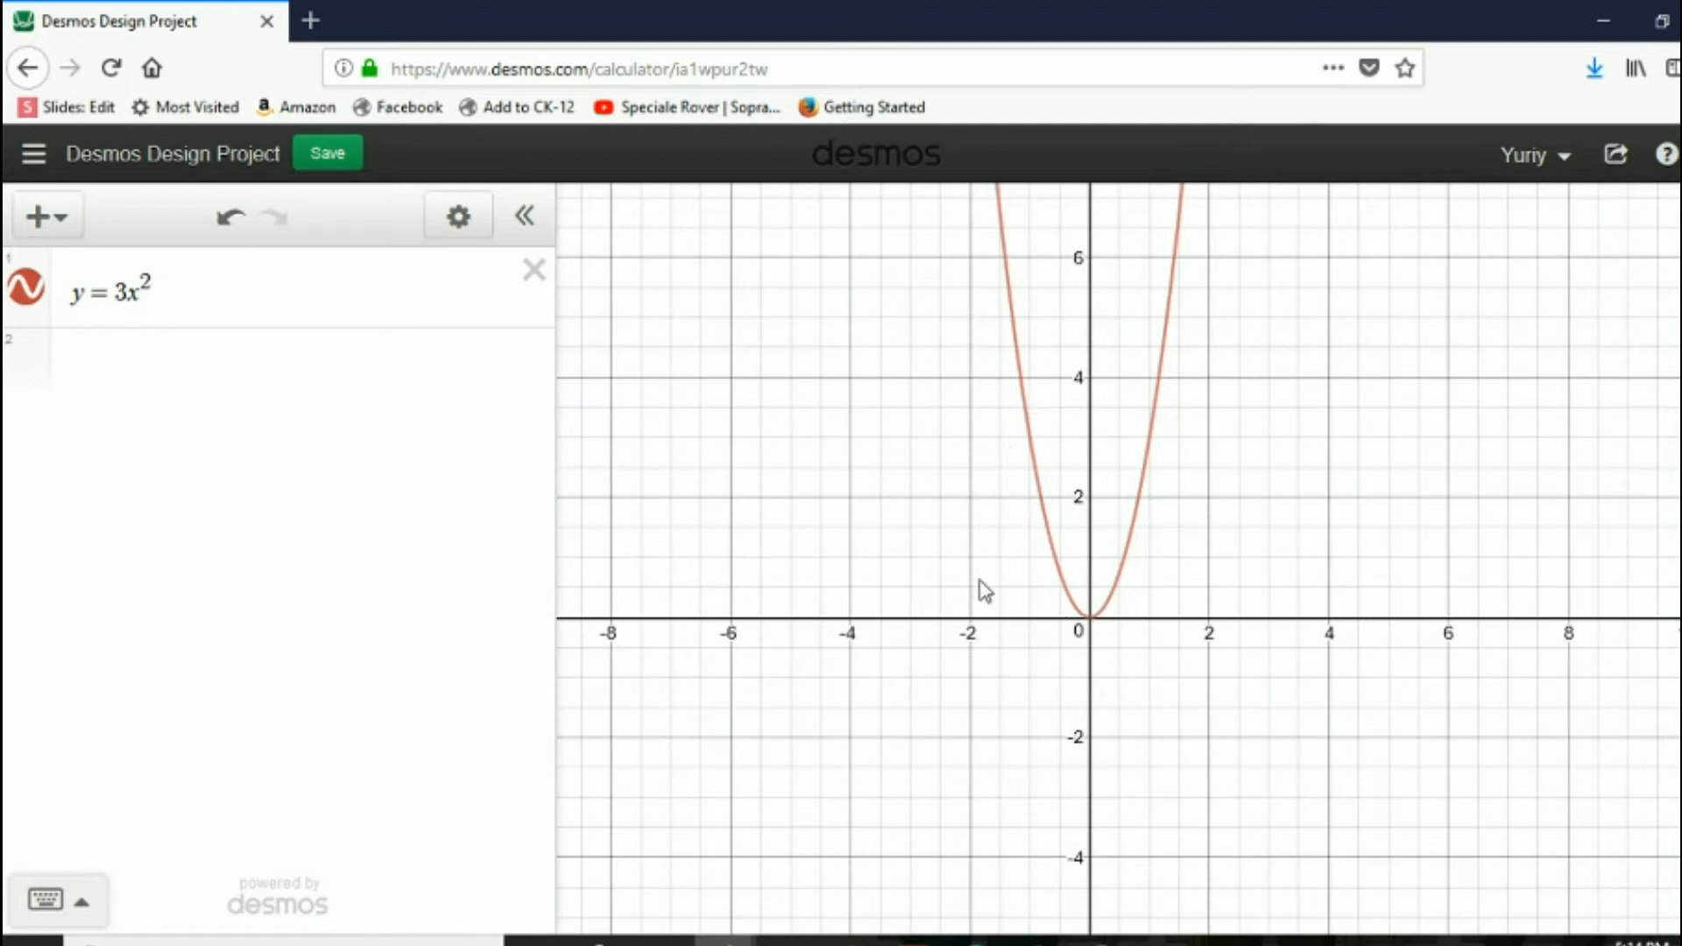
{"action": "left_click", "coordinate": [346, 287]}
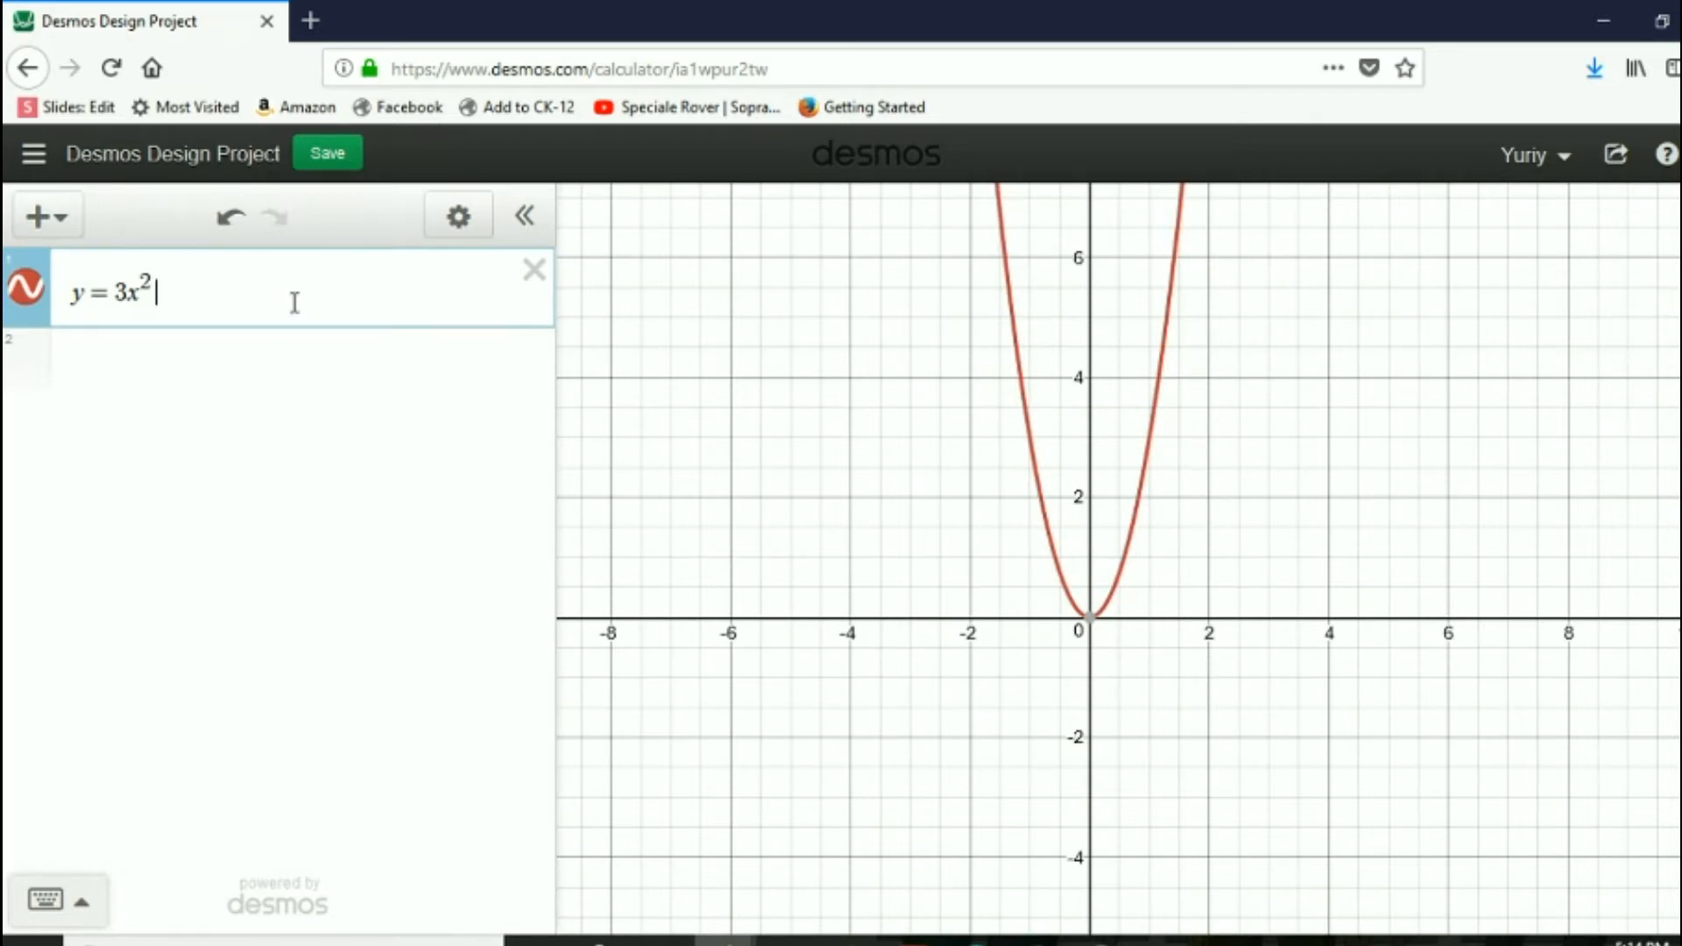
{"action": "type", "text": "{"}
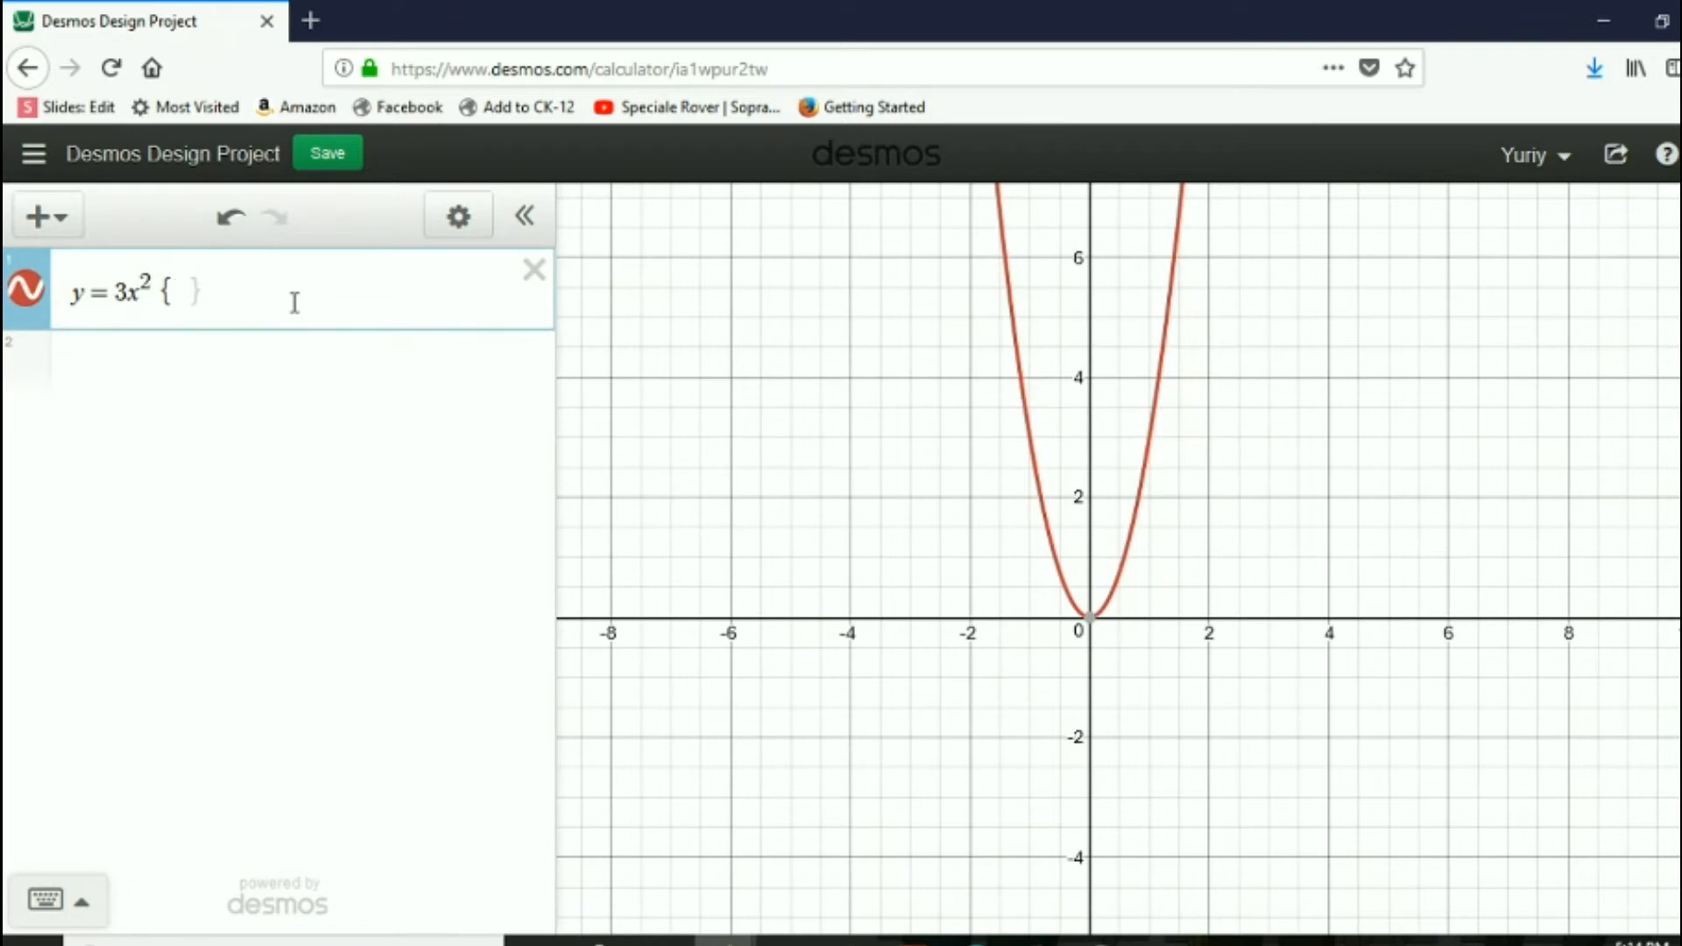
{"action": "type", "text": "x "}
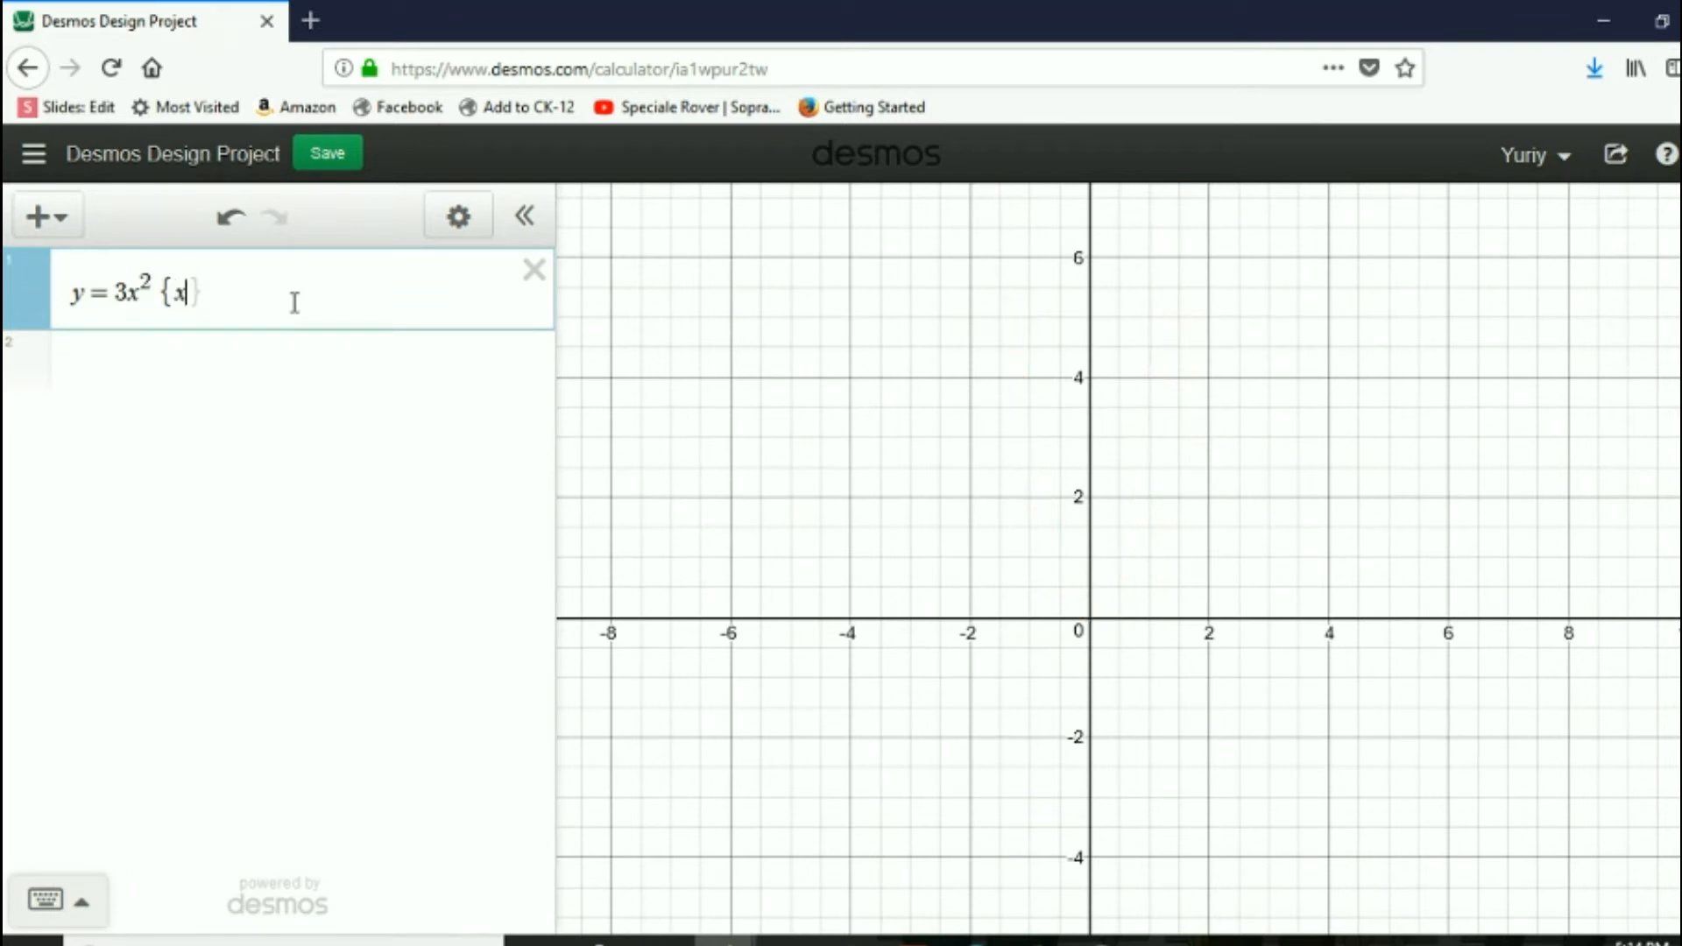
{"action": "type", "text": "> 0"}
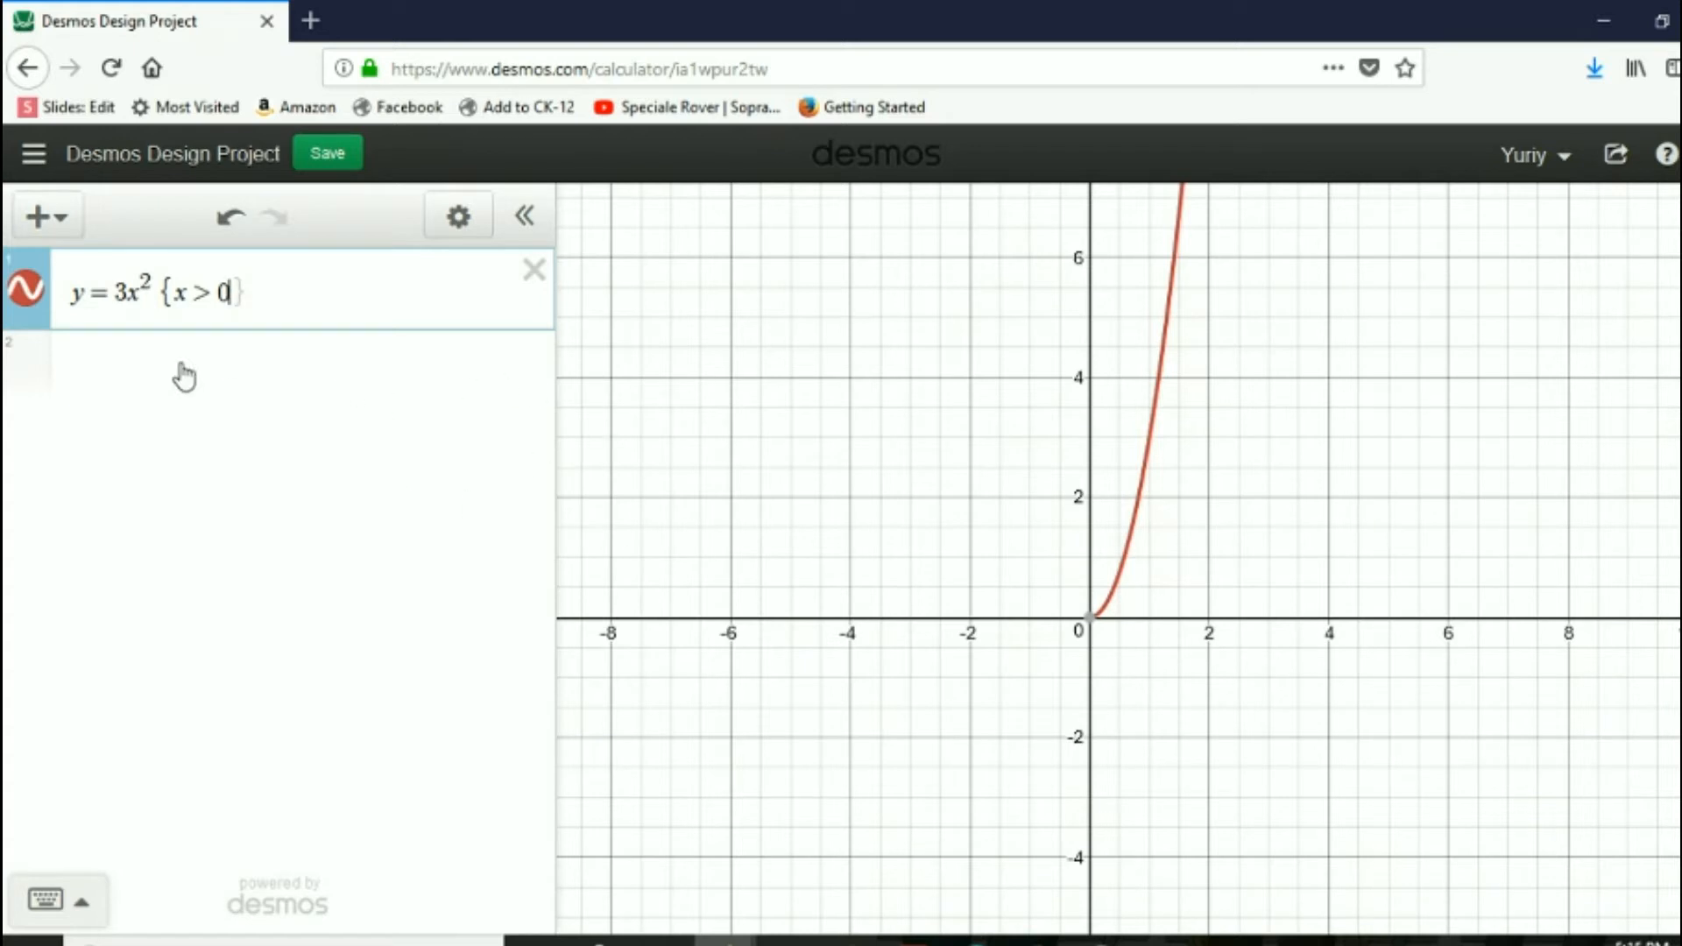
- Graph the line y = -2x + 5 in the second expression line
{"action": "left_click", "coordinate": [249, 395]}
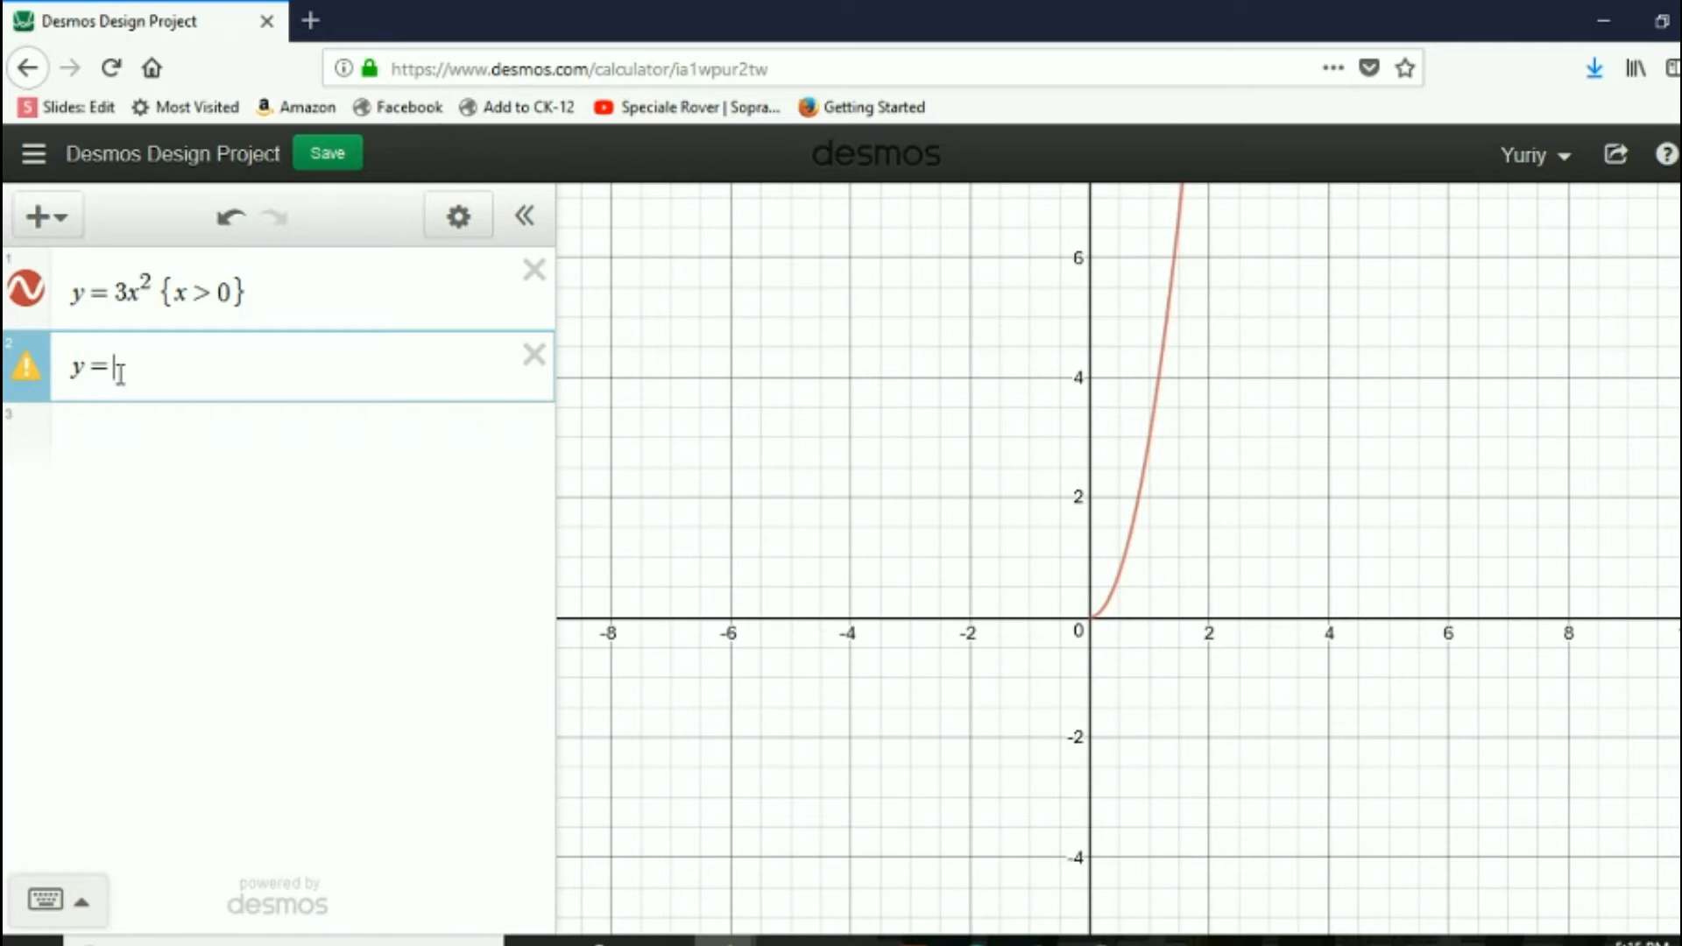
{"action": "type", "text": "-2x "}
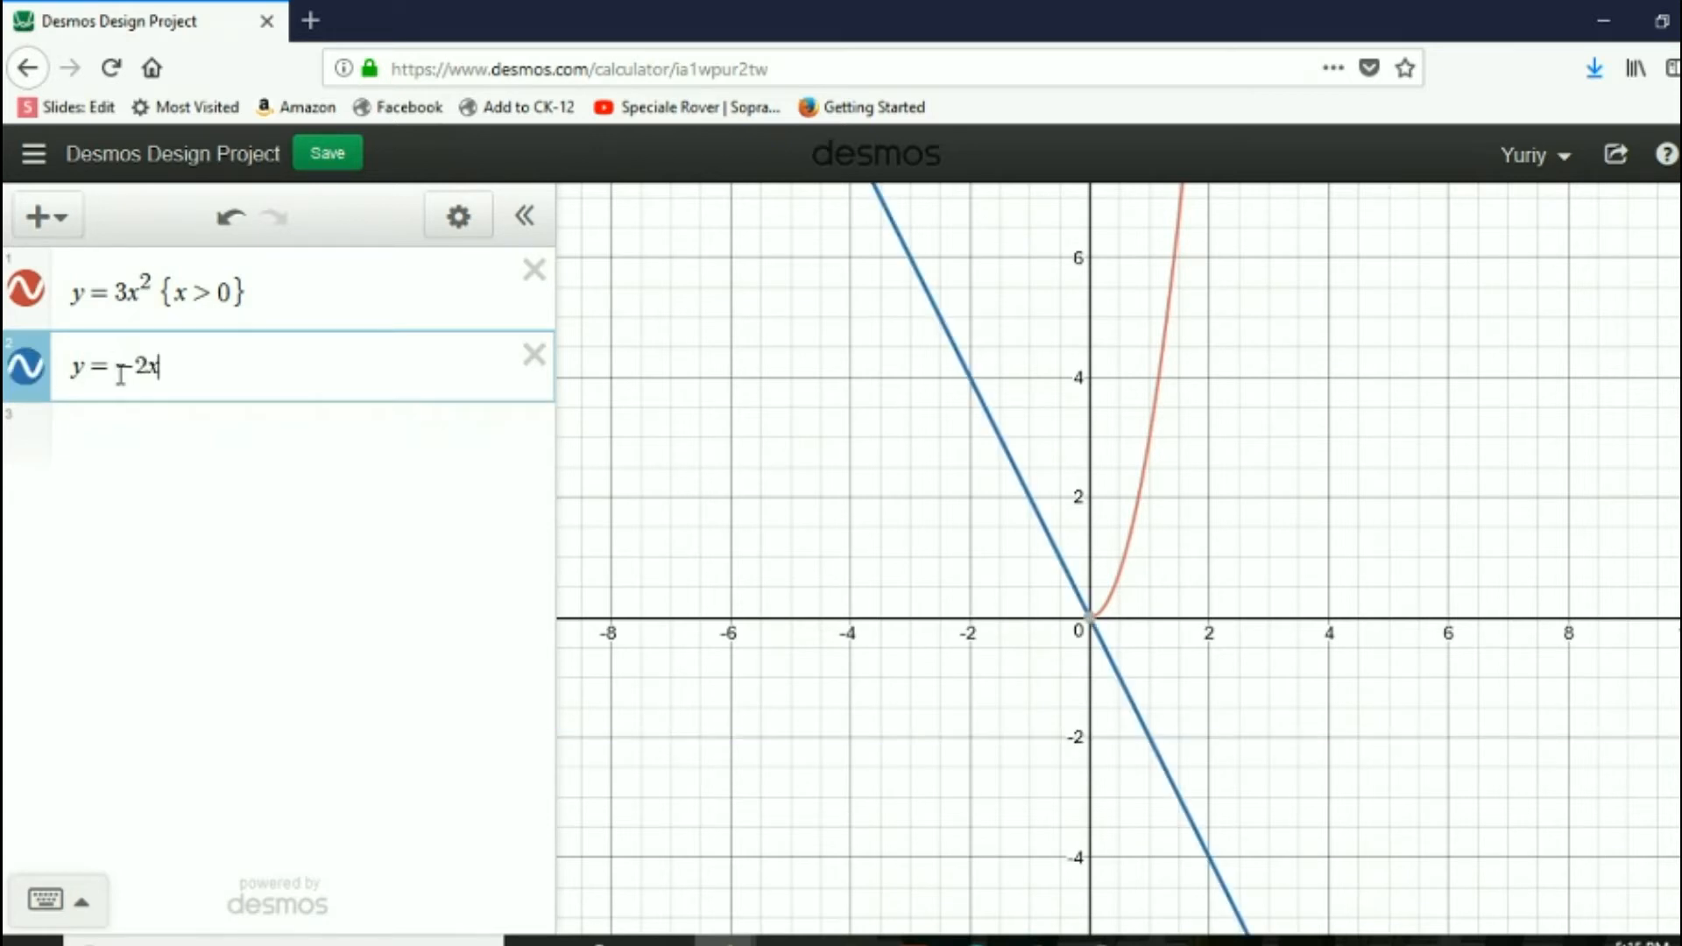
{"action": "type", "text": "+ 5"}
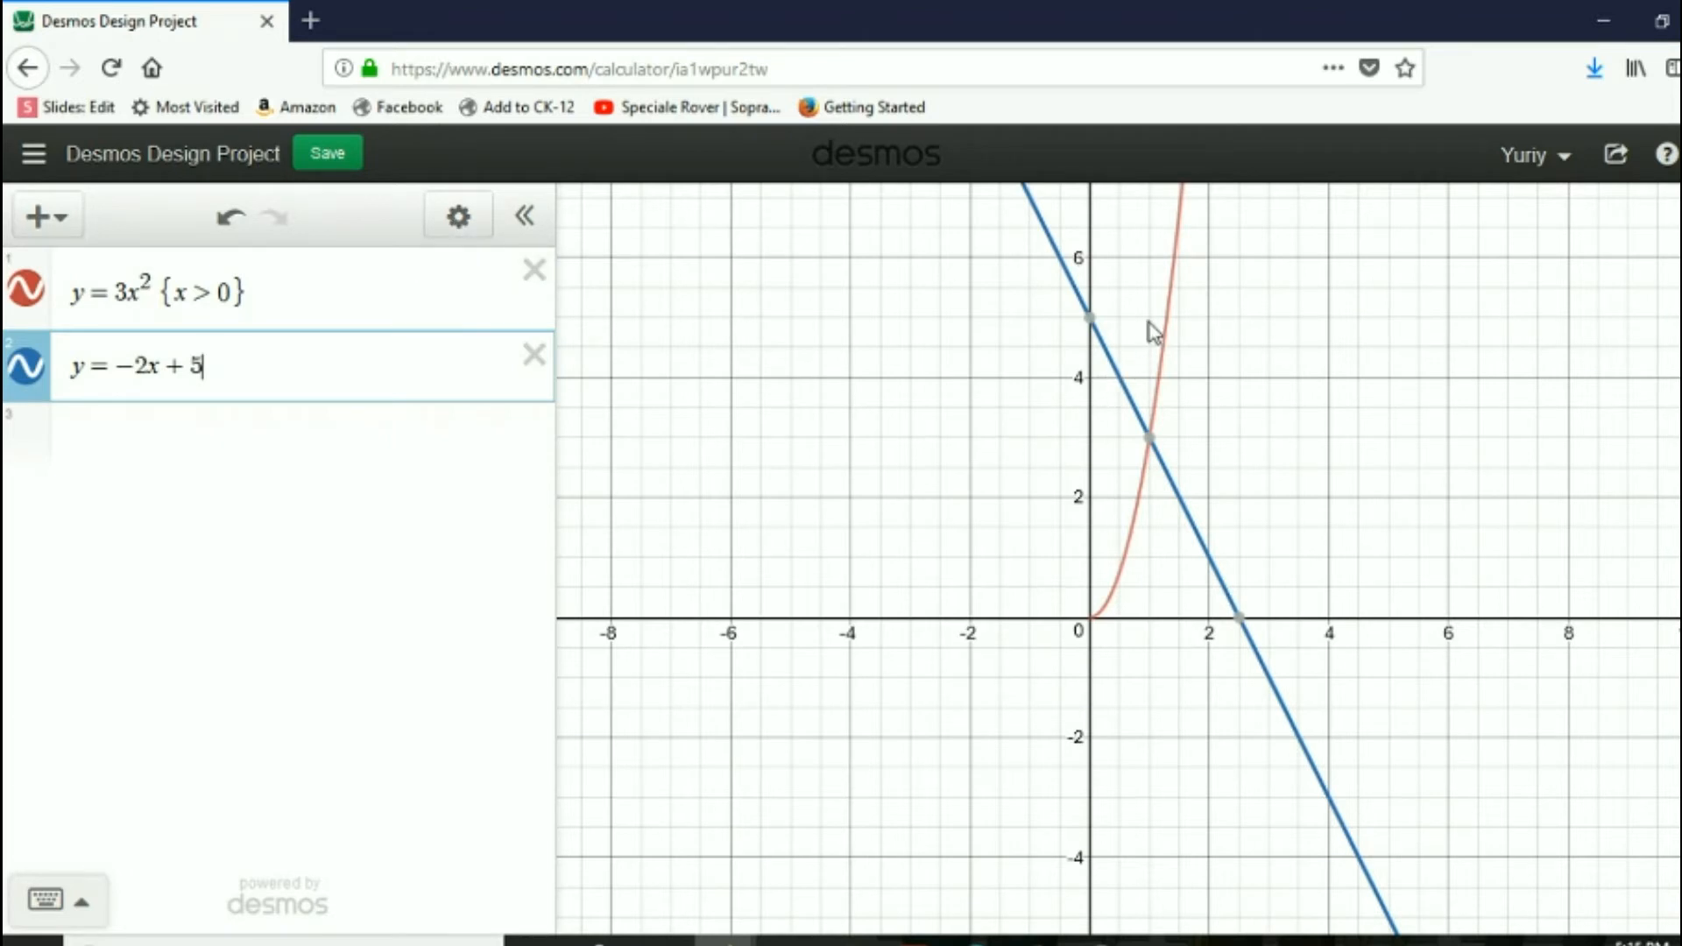
- Try red as the colour of the line y = -2x + 5 and set it back to blue
{"action": "left_click", "coordinate": [459, 218]}
{"action": "left_click", "coordinate": [28, 376]}
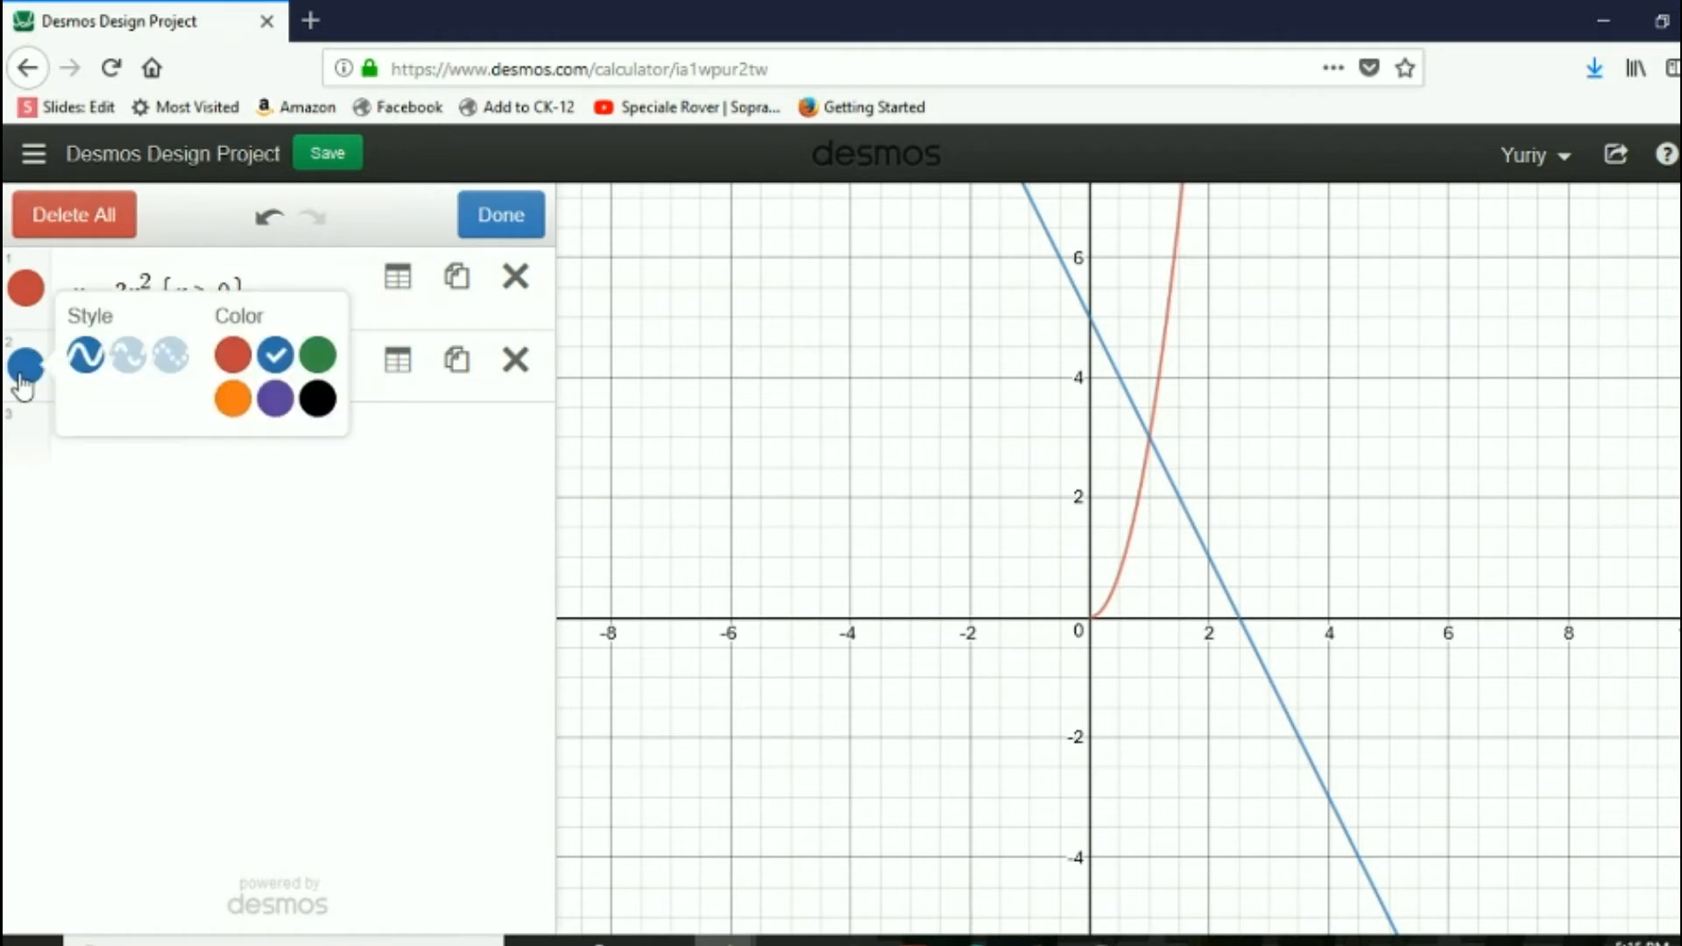
{"action": "left_click", "coordinate": [230, 368]}
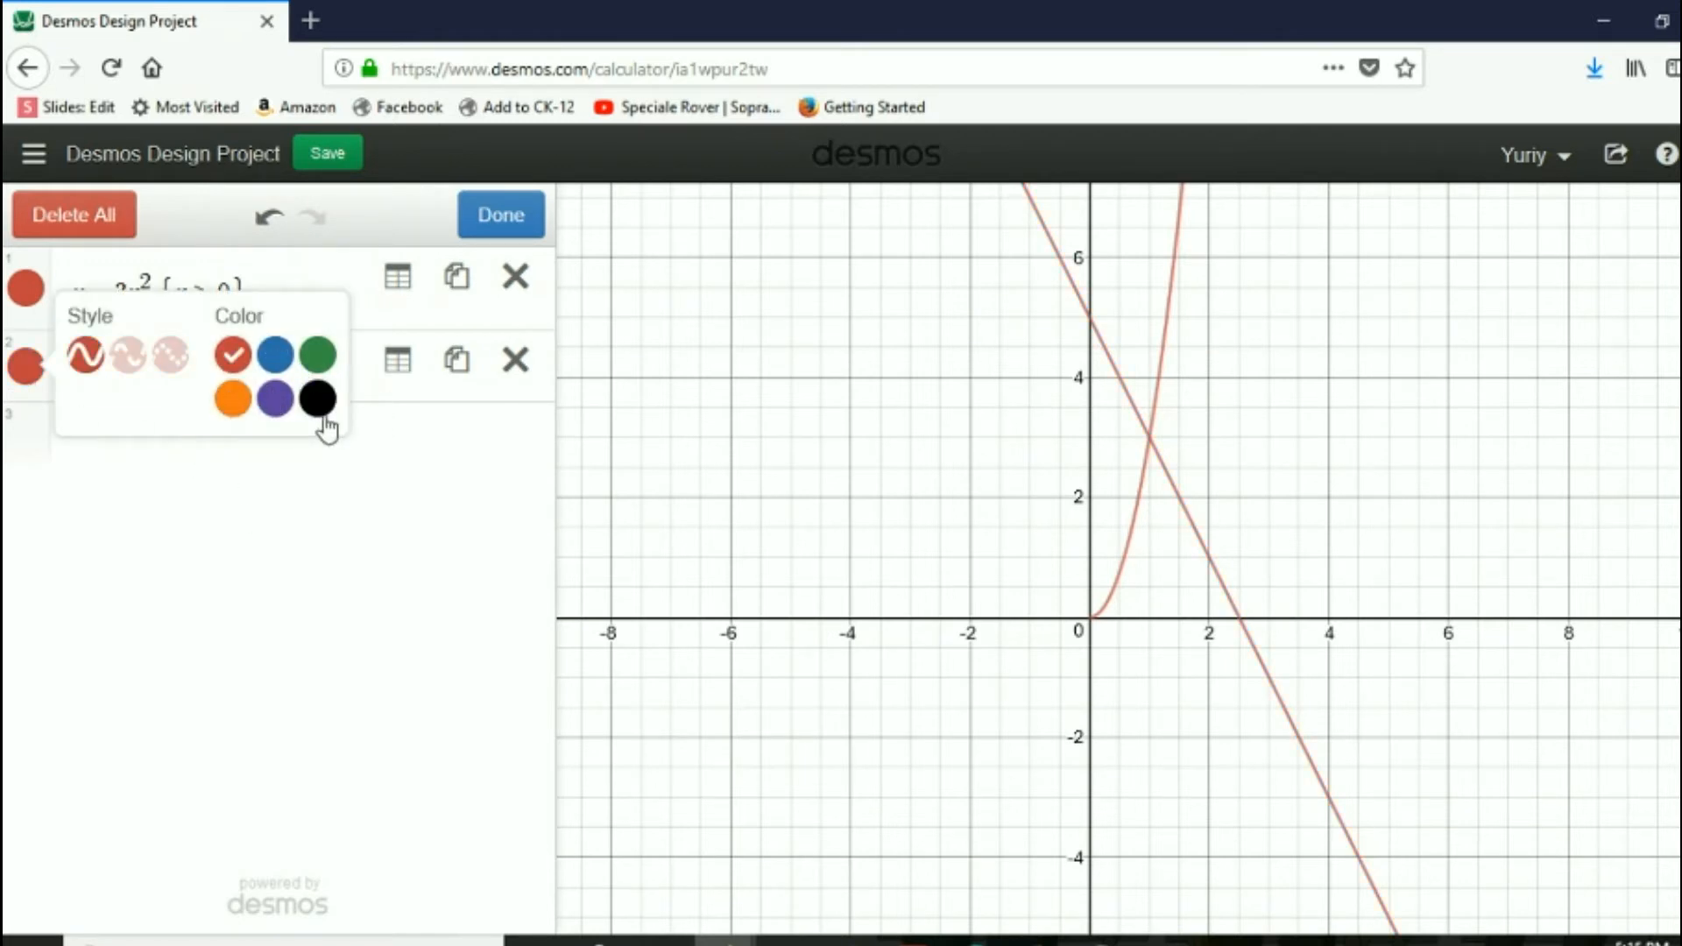
{"action": "left_click", "coordinate": [275, 357]}
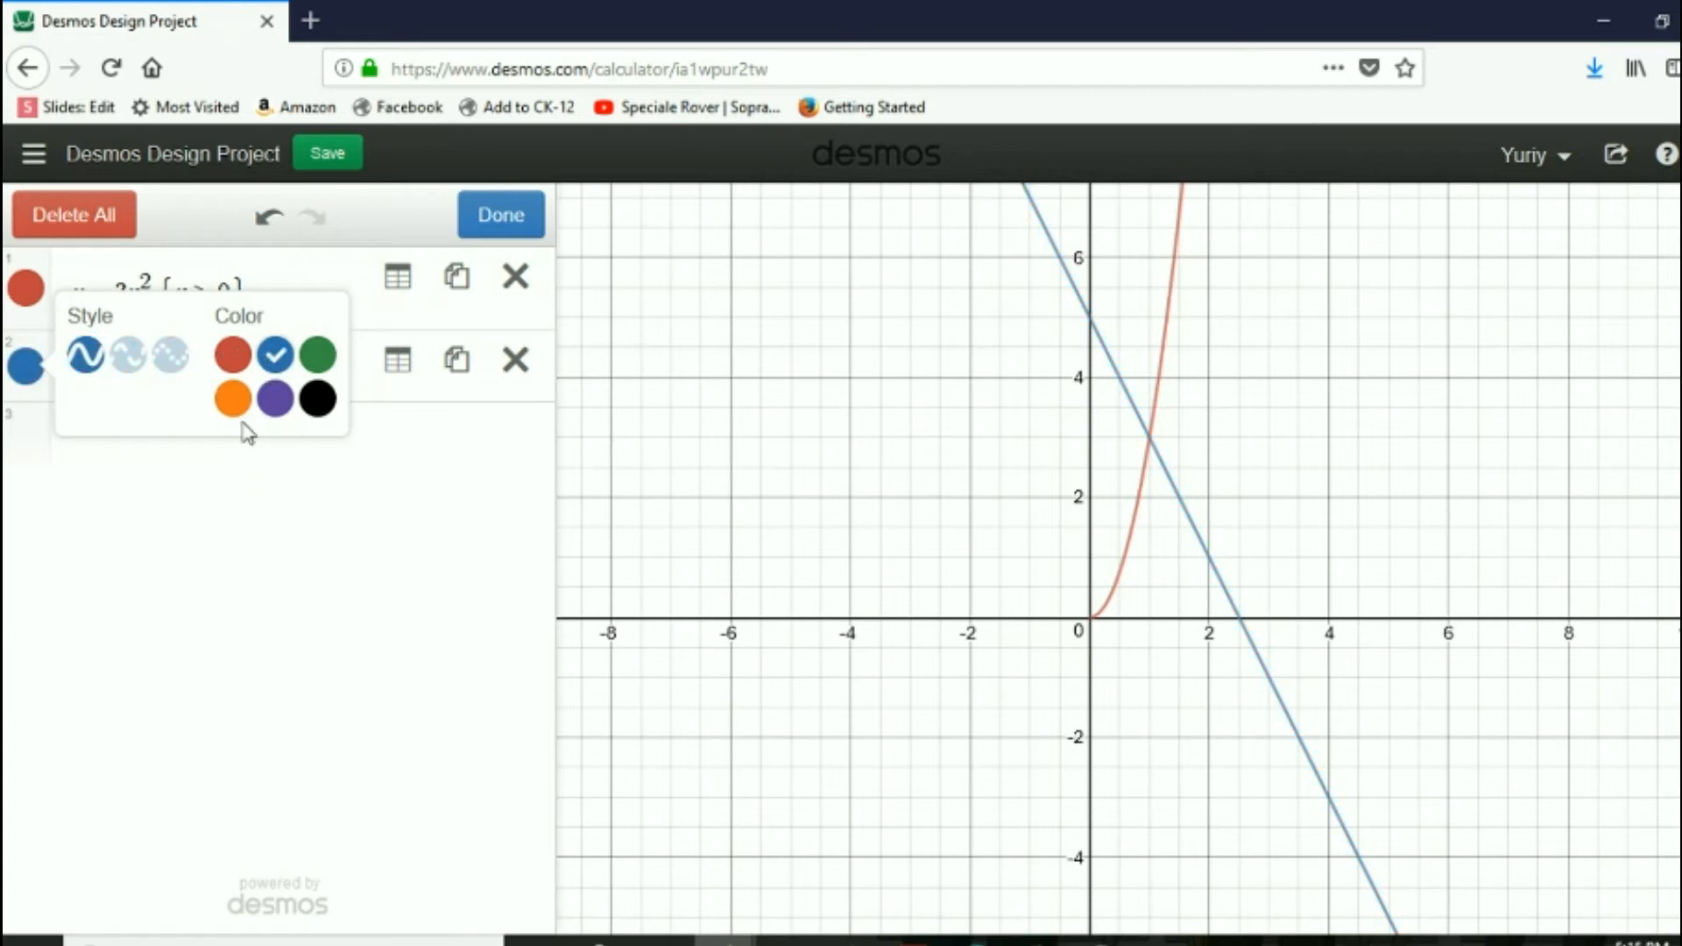
{"action": "left_click", "coordinate": [488, 219]}
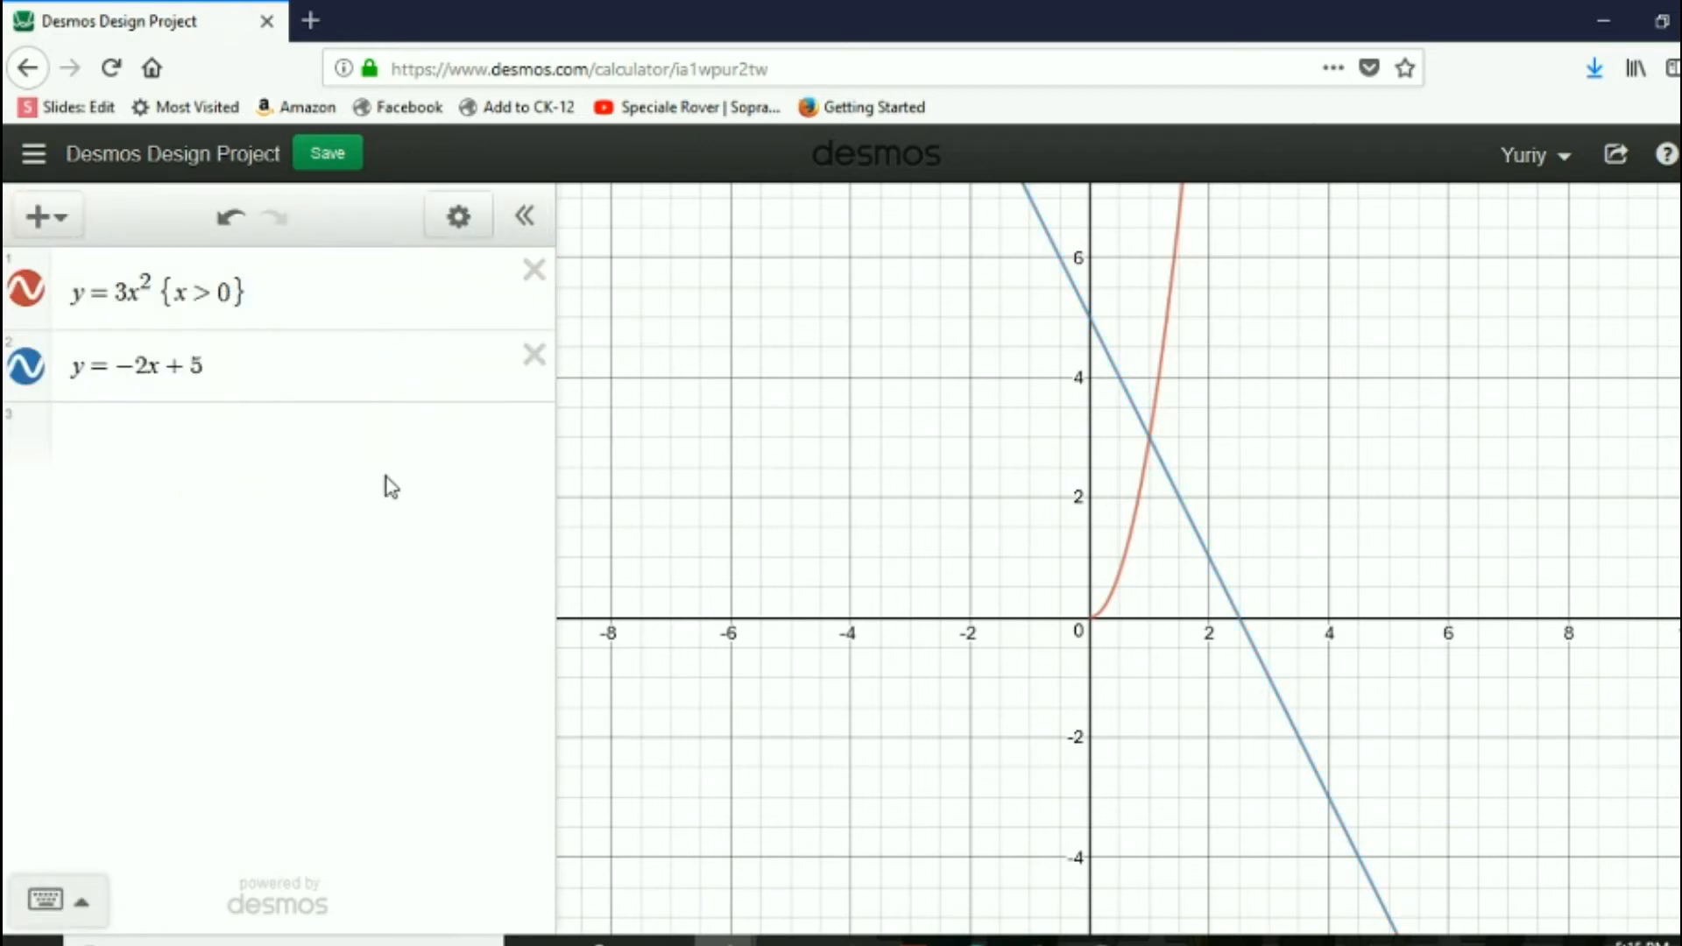
- Show the coordinates of the line's intersection with the parabola and of its x-intercept
{"action": "left_click", "coordinate": [400, 386]}
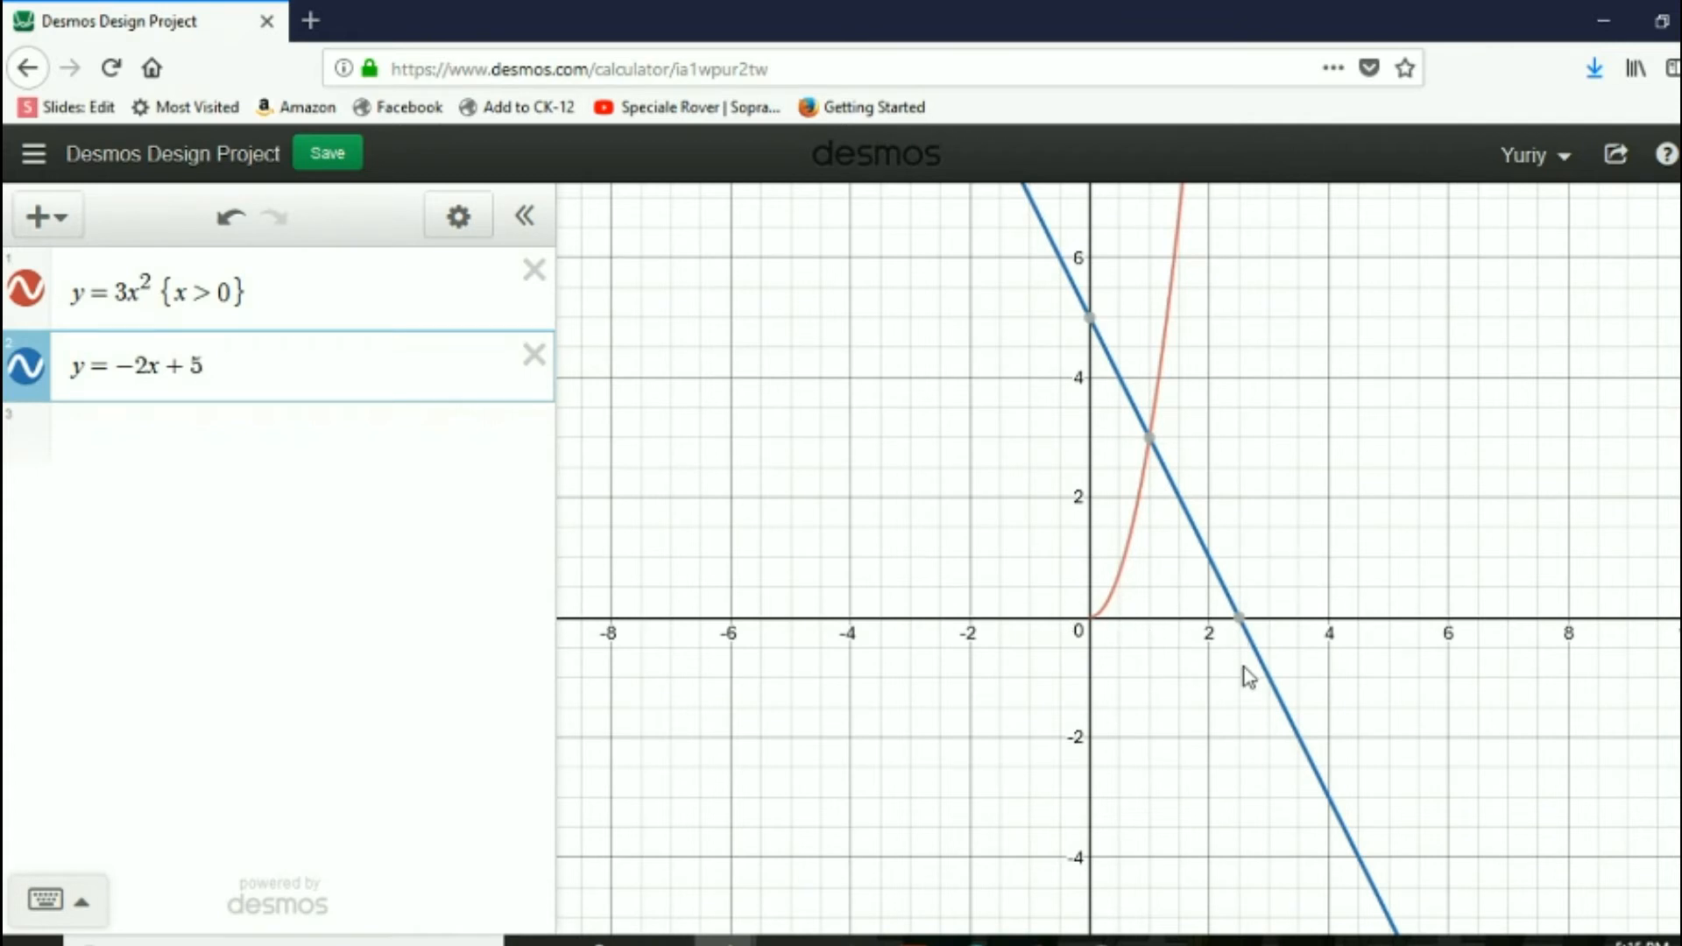
{"action": "left_click", "coordinate": [1151, 443]}
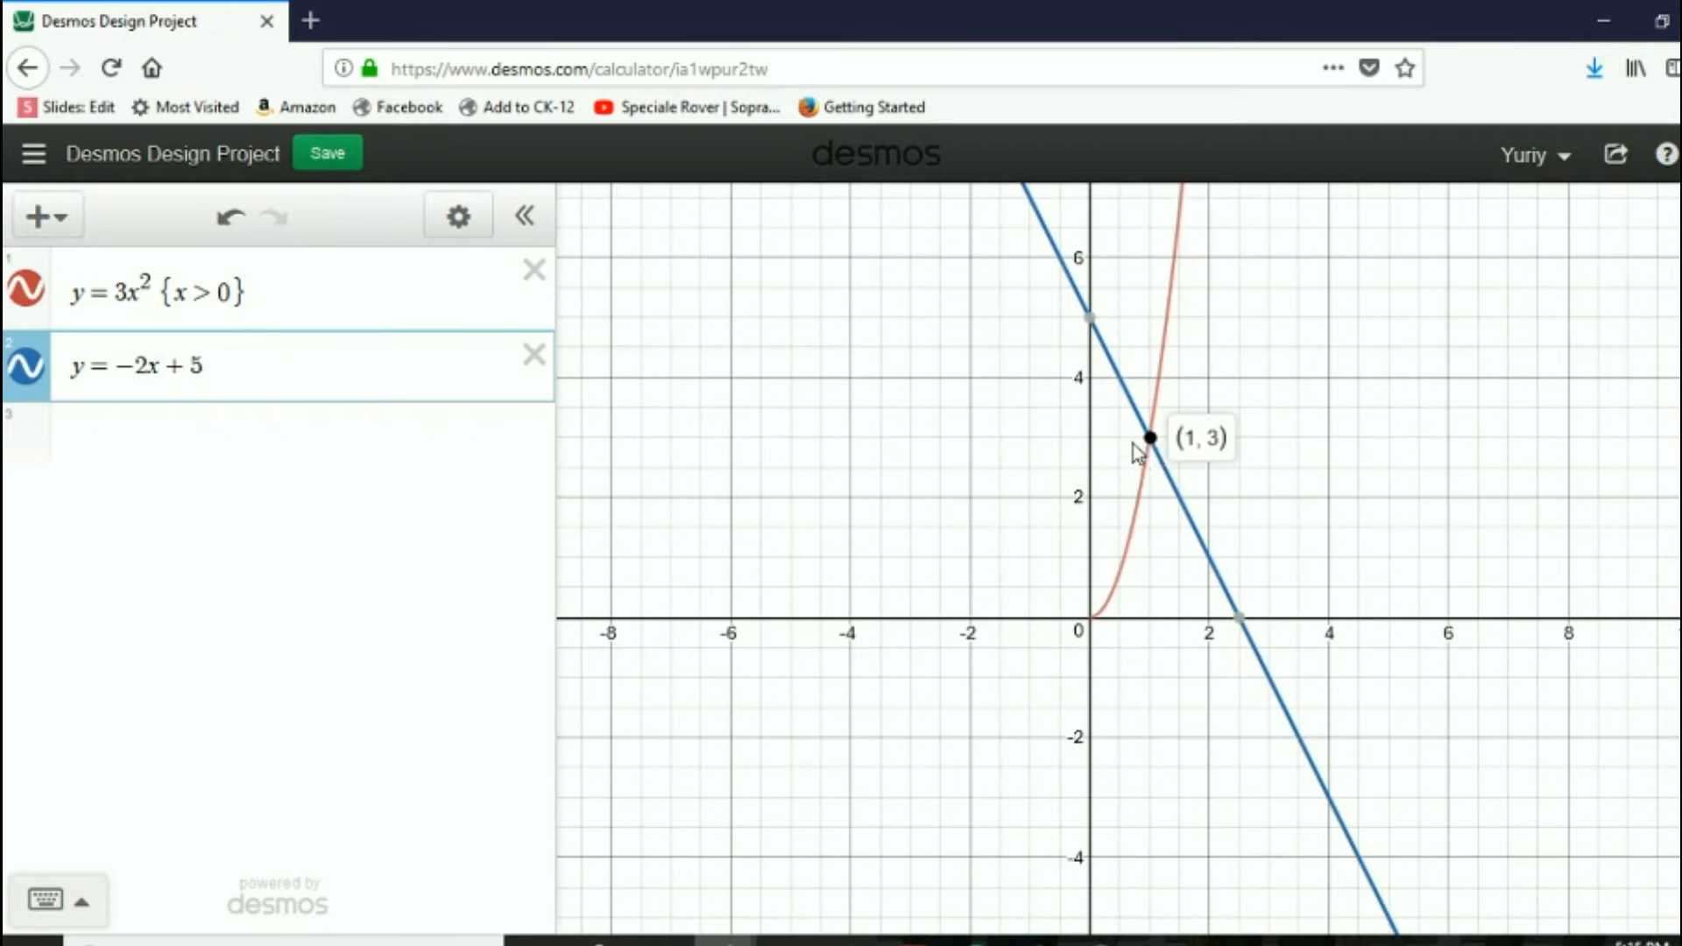
{"action": "left_click", "coordinate": [1242, 622]}
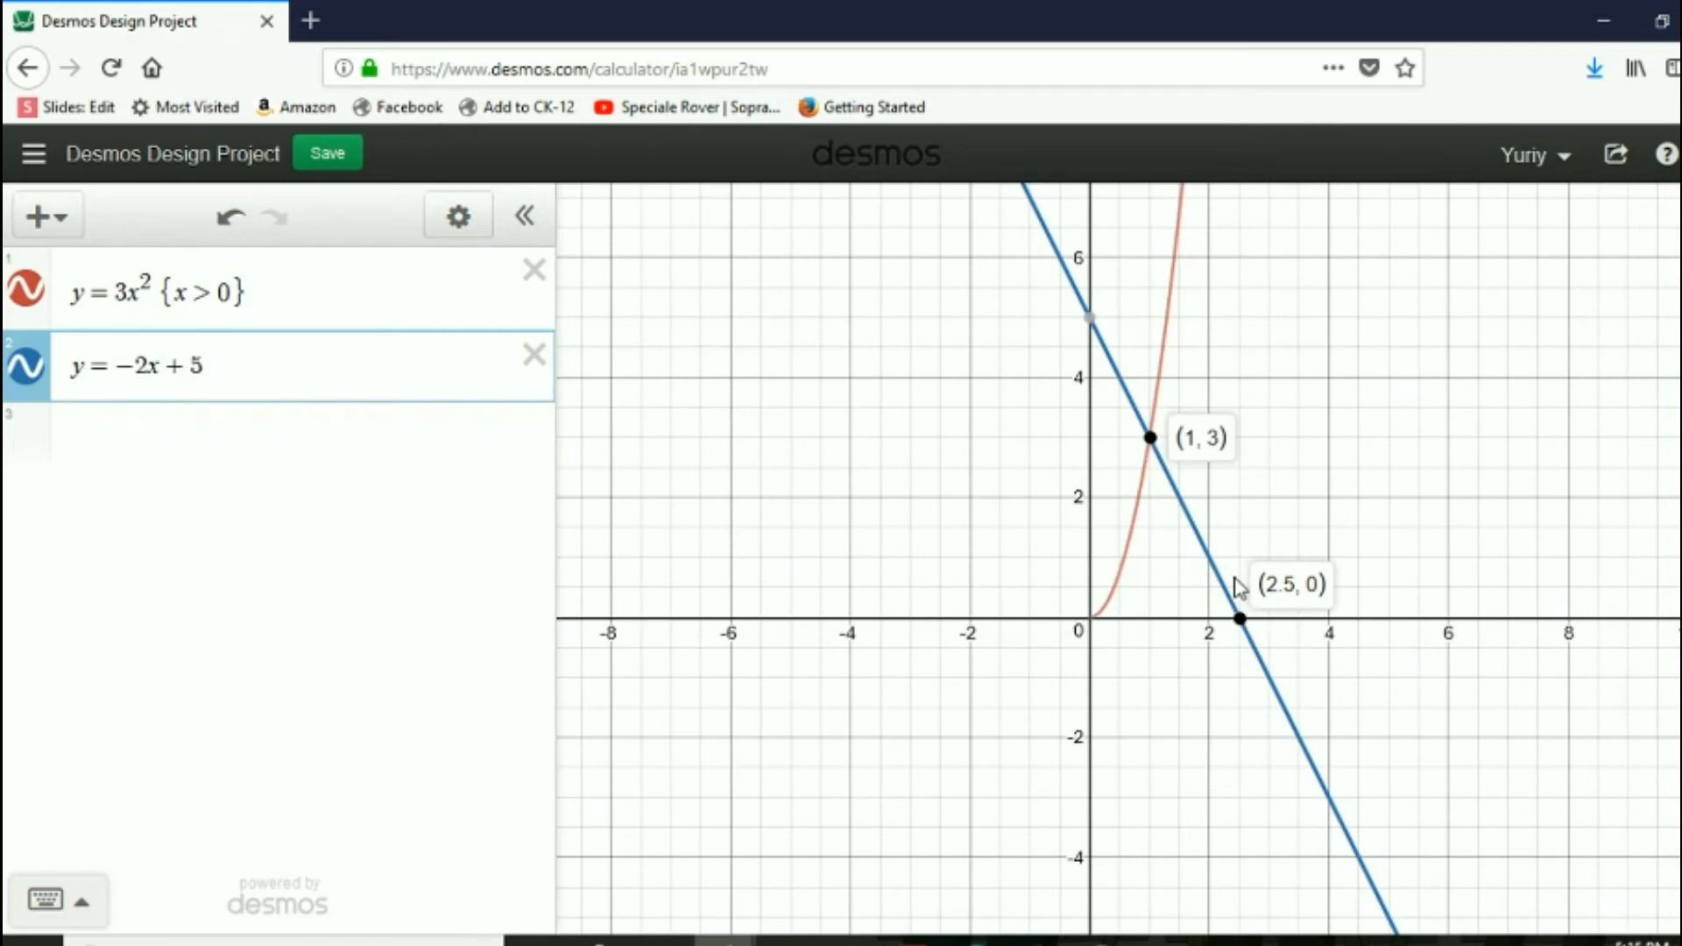
- Restrict the domain of the line y = -2x + 5 with the condition {1 < x < 2.5}
{"action": "left_click", "coordinate": [272, 366]}
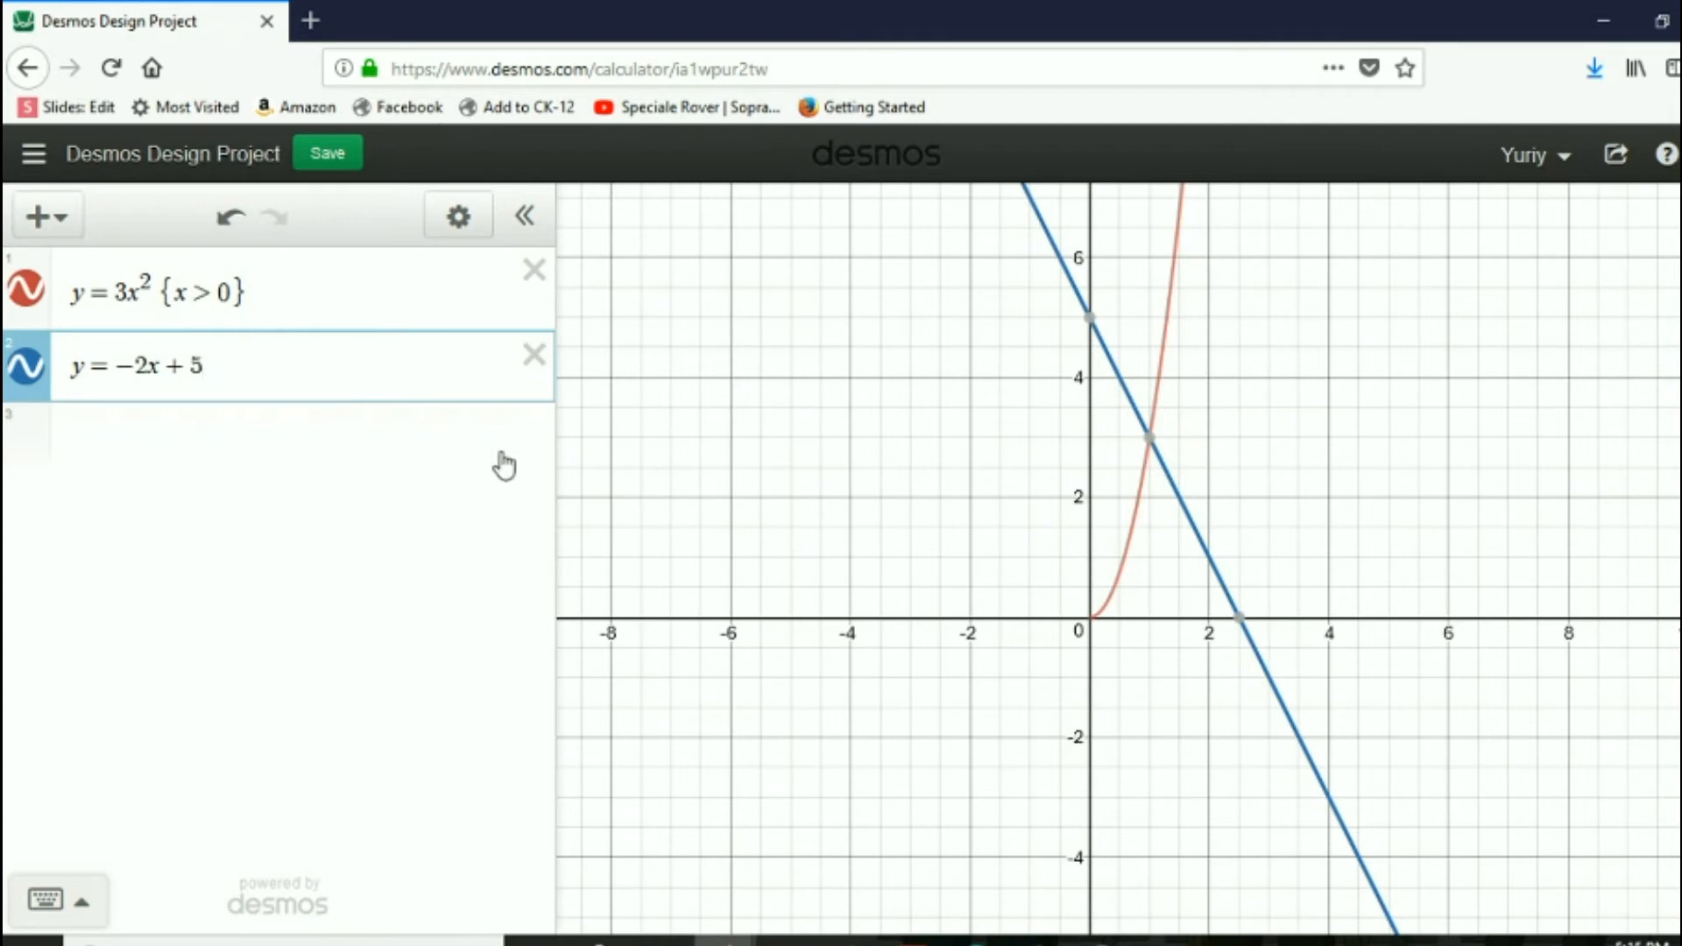
{"action": "type", "text": "{"}
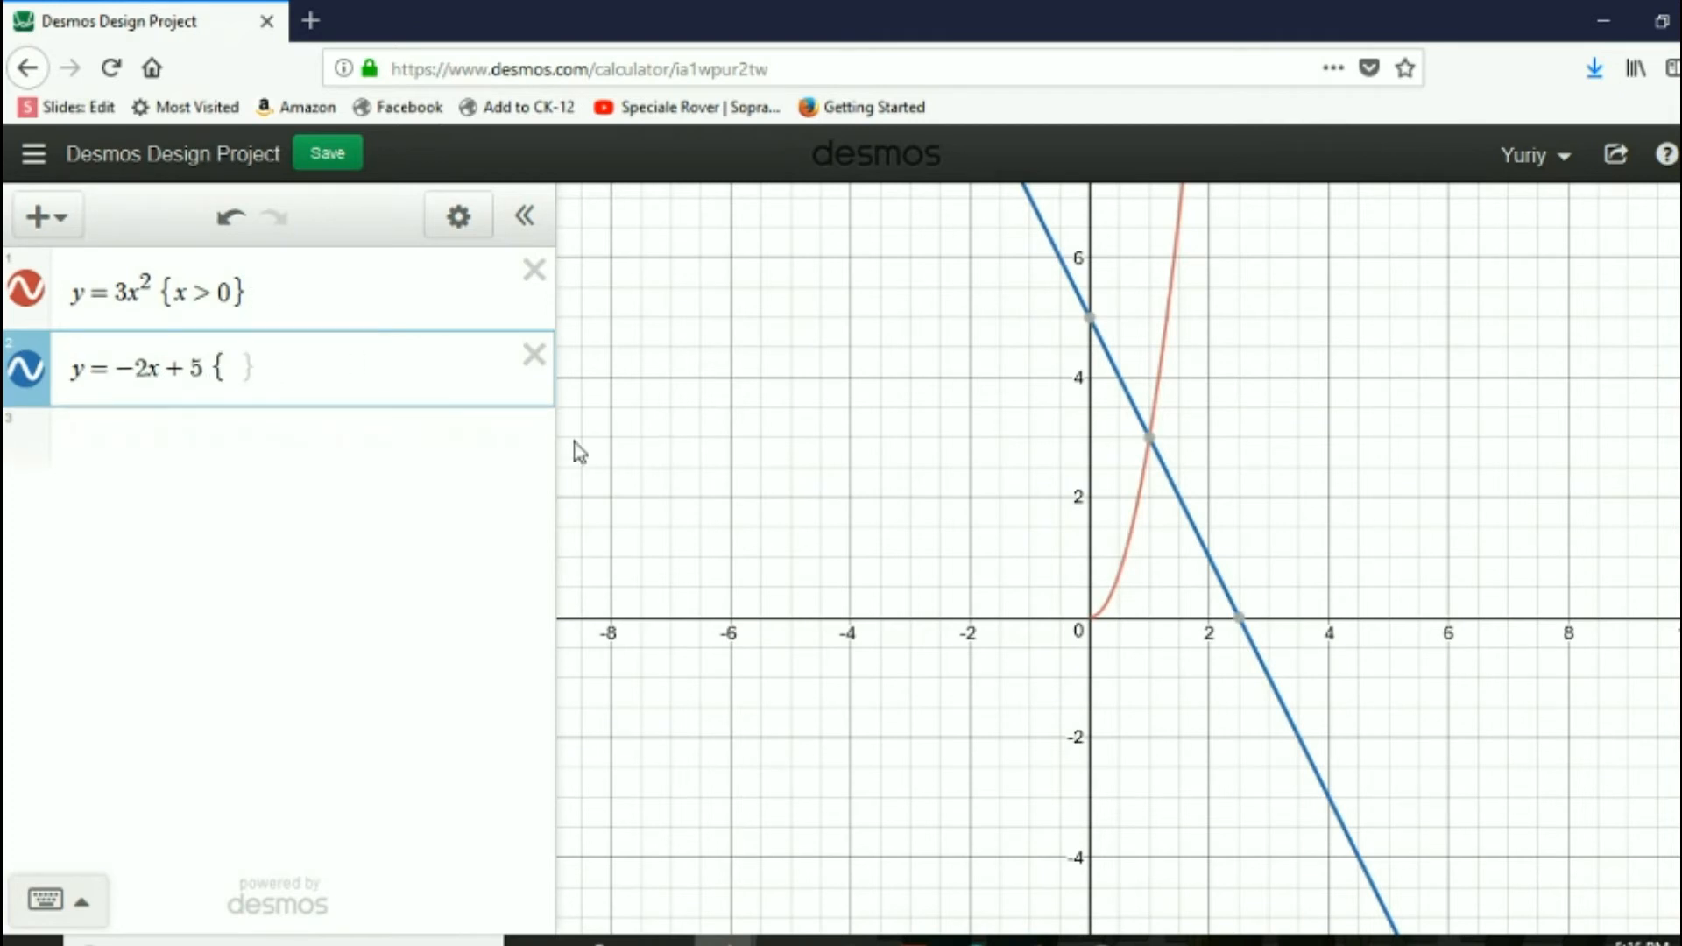
{"action": "left_click", "coordinate": [1149, 438]}
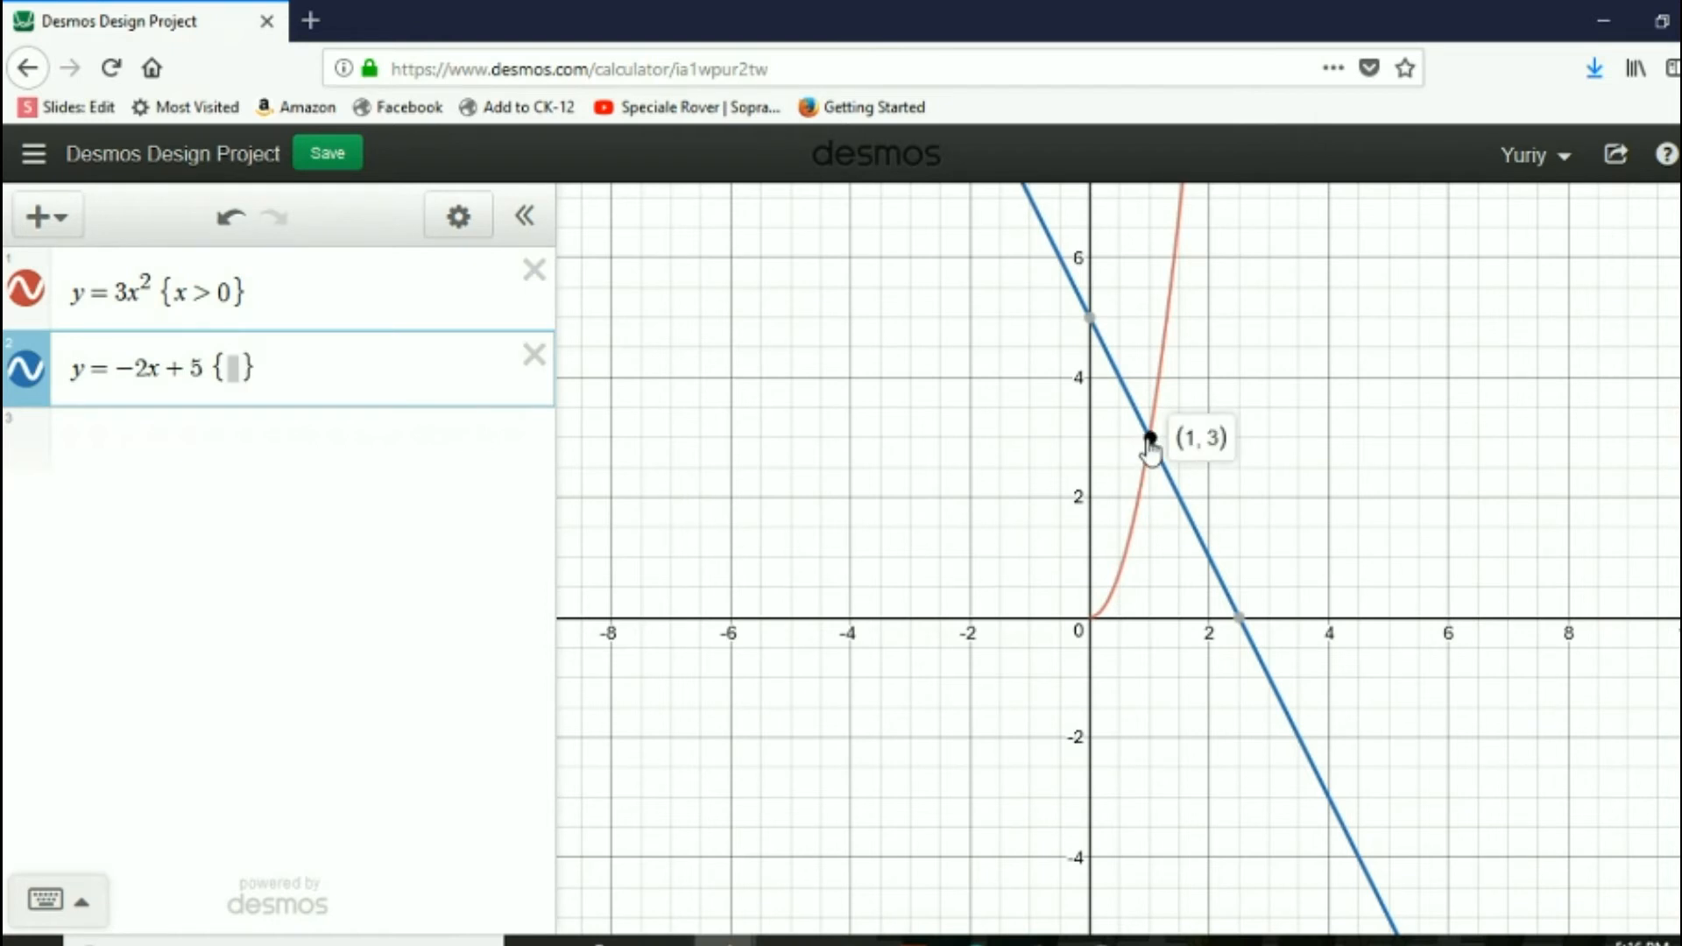
{"action": "left_click", "coordinate": [235, 368]}
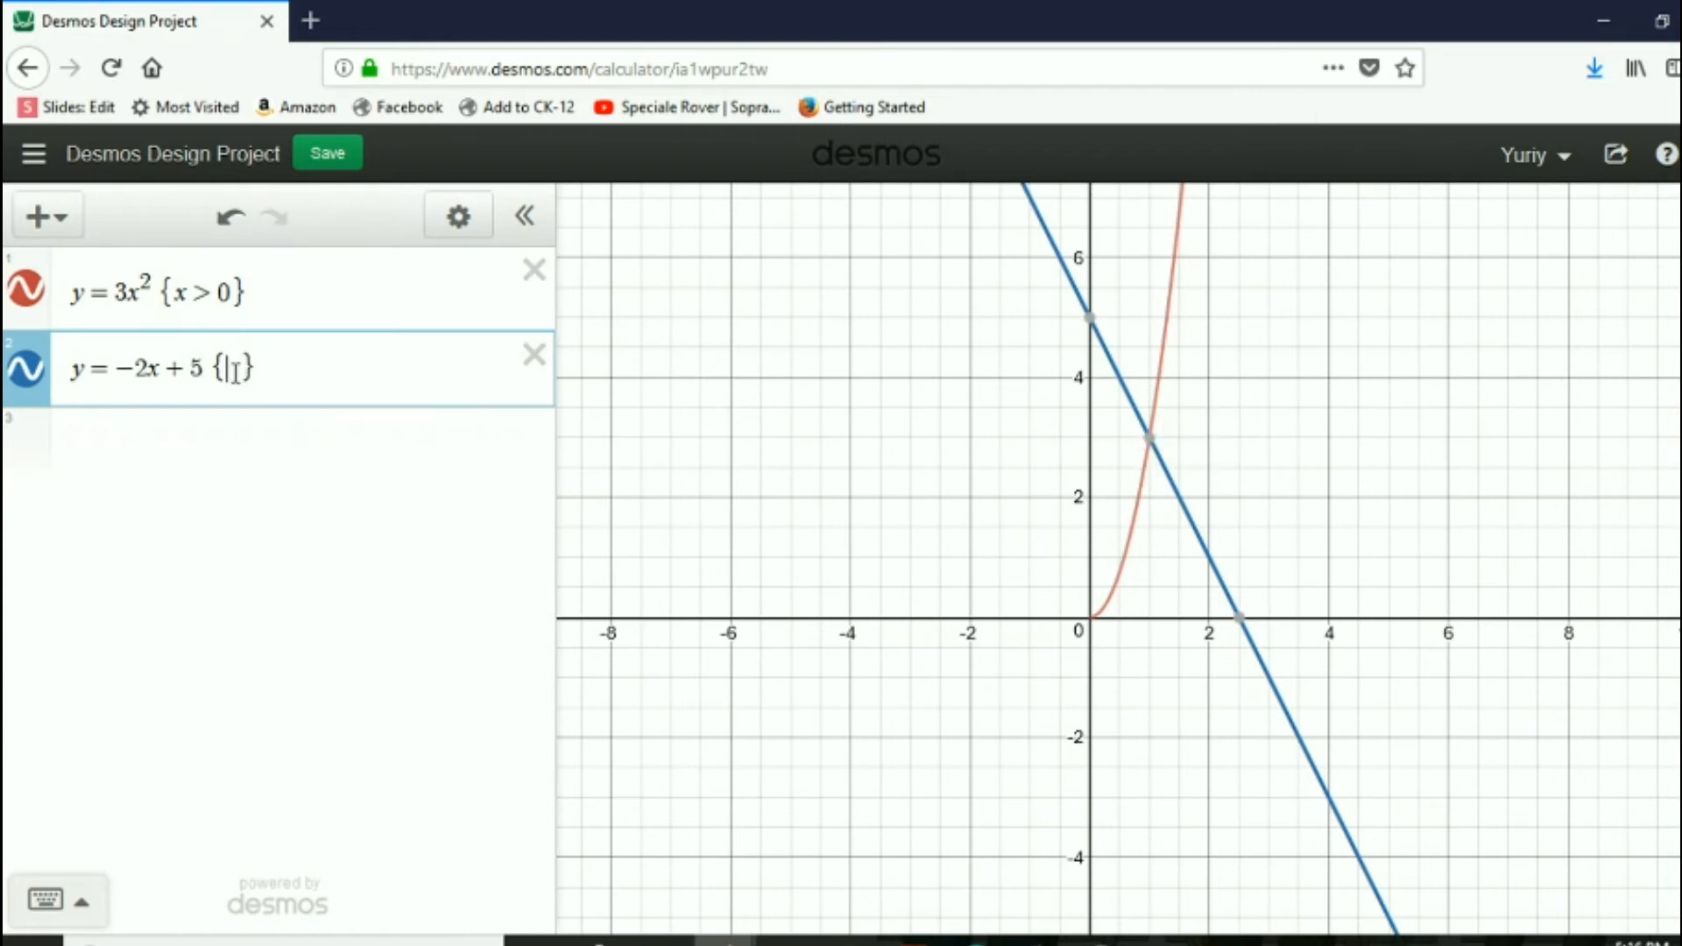
{"action": "type", "text": "1 "}
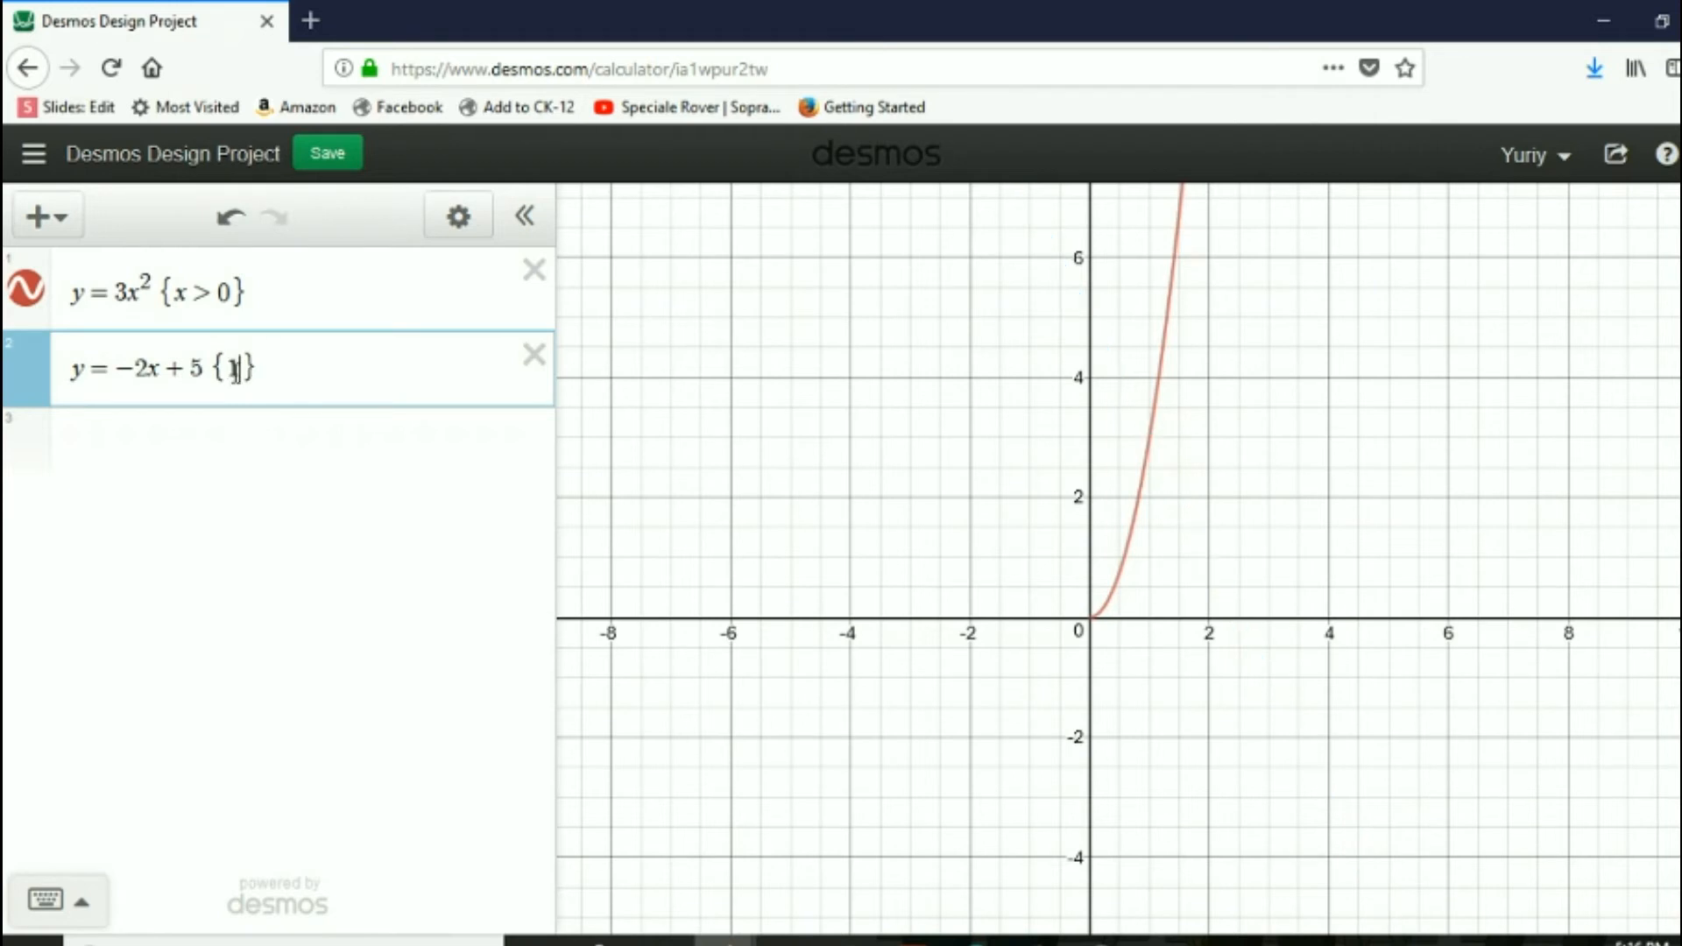
{"action": "type", "text": "< x "}
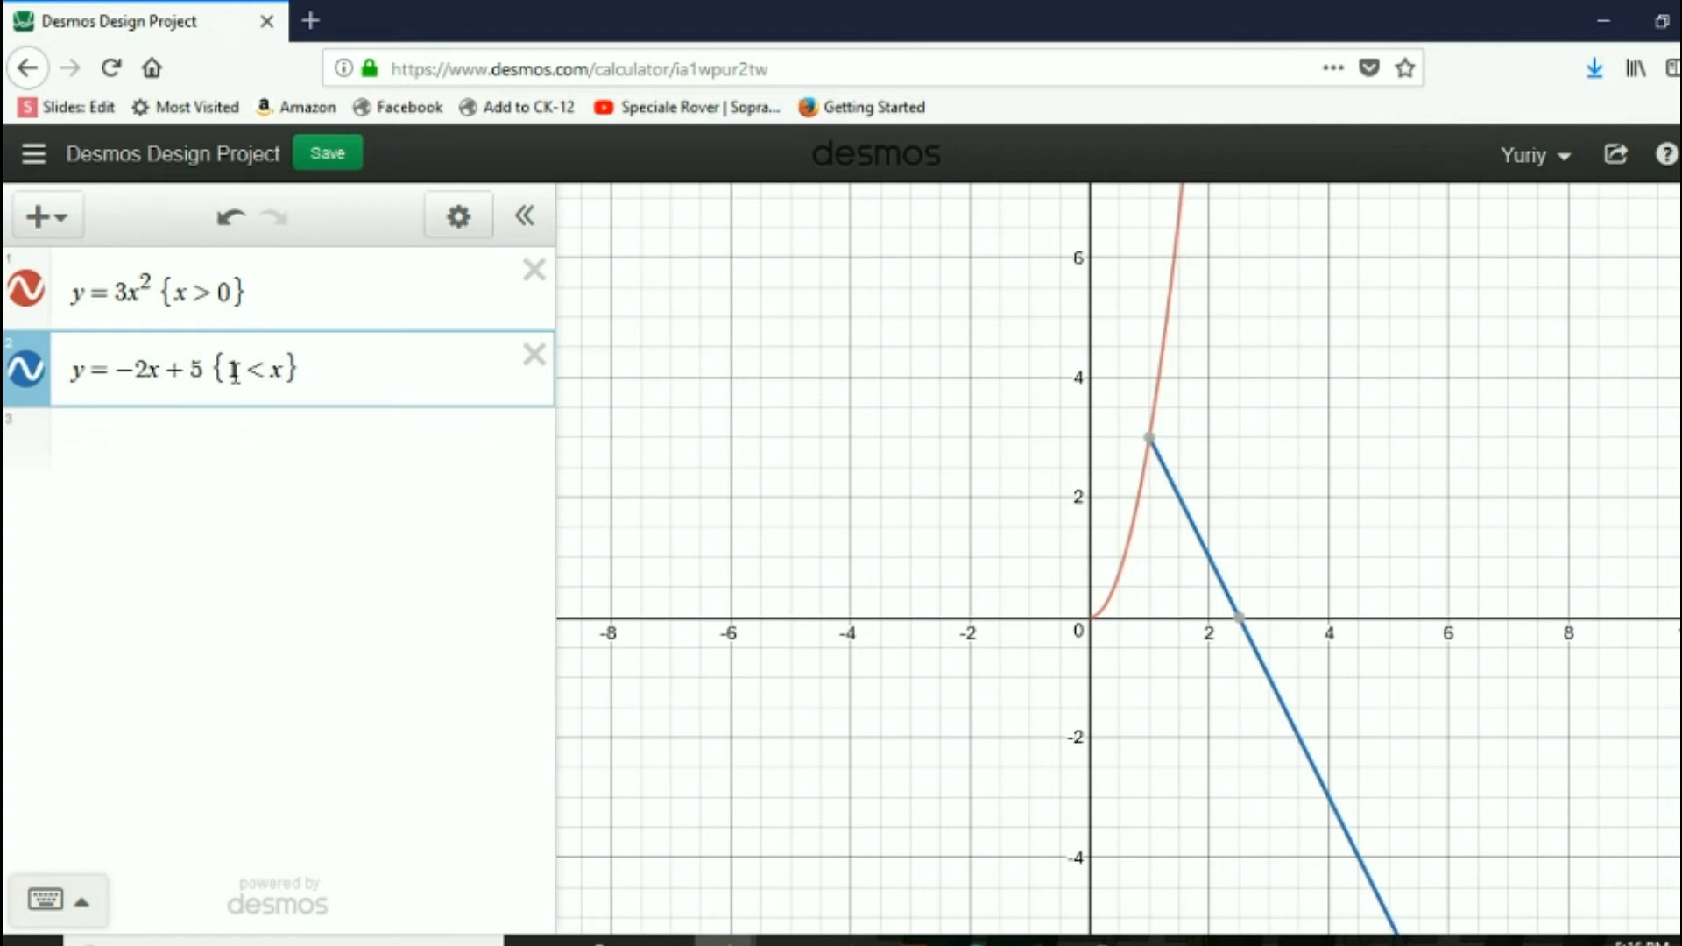
{"action": "type", "text": "< "}
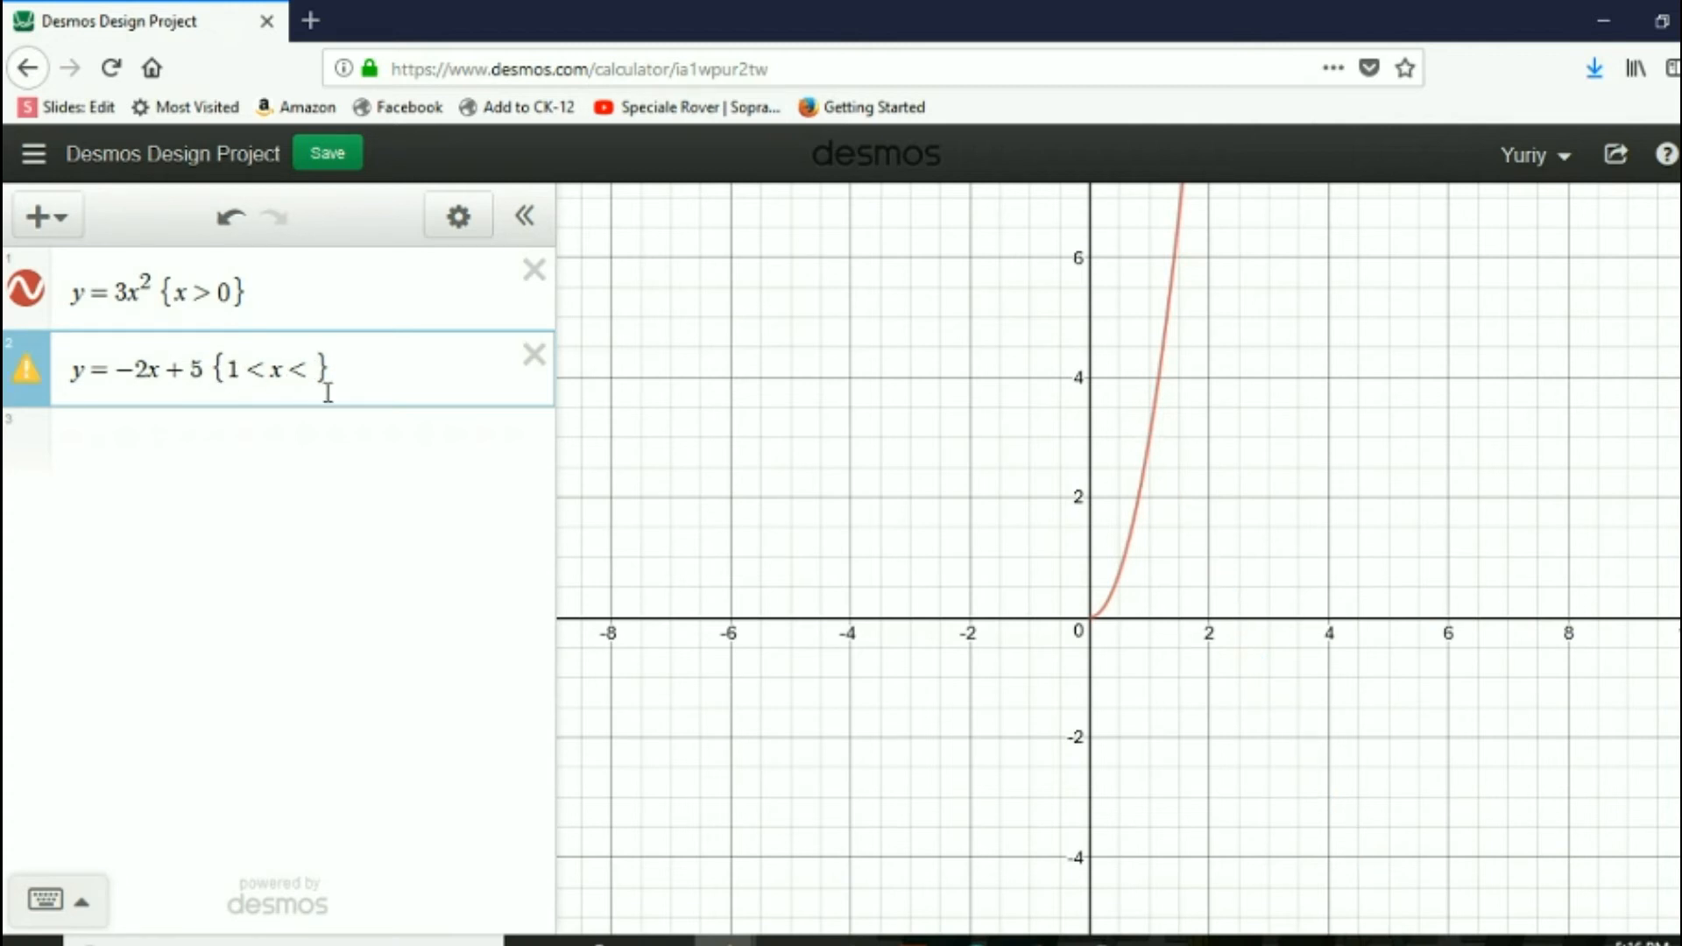
{"action": "type", "text": "2"}
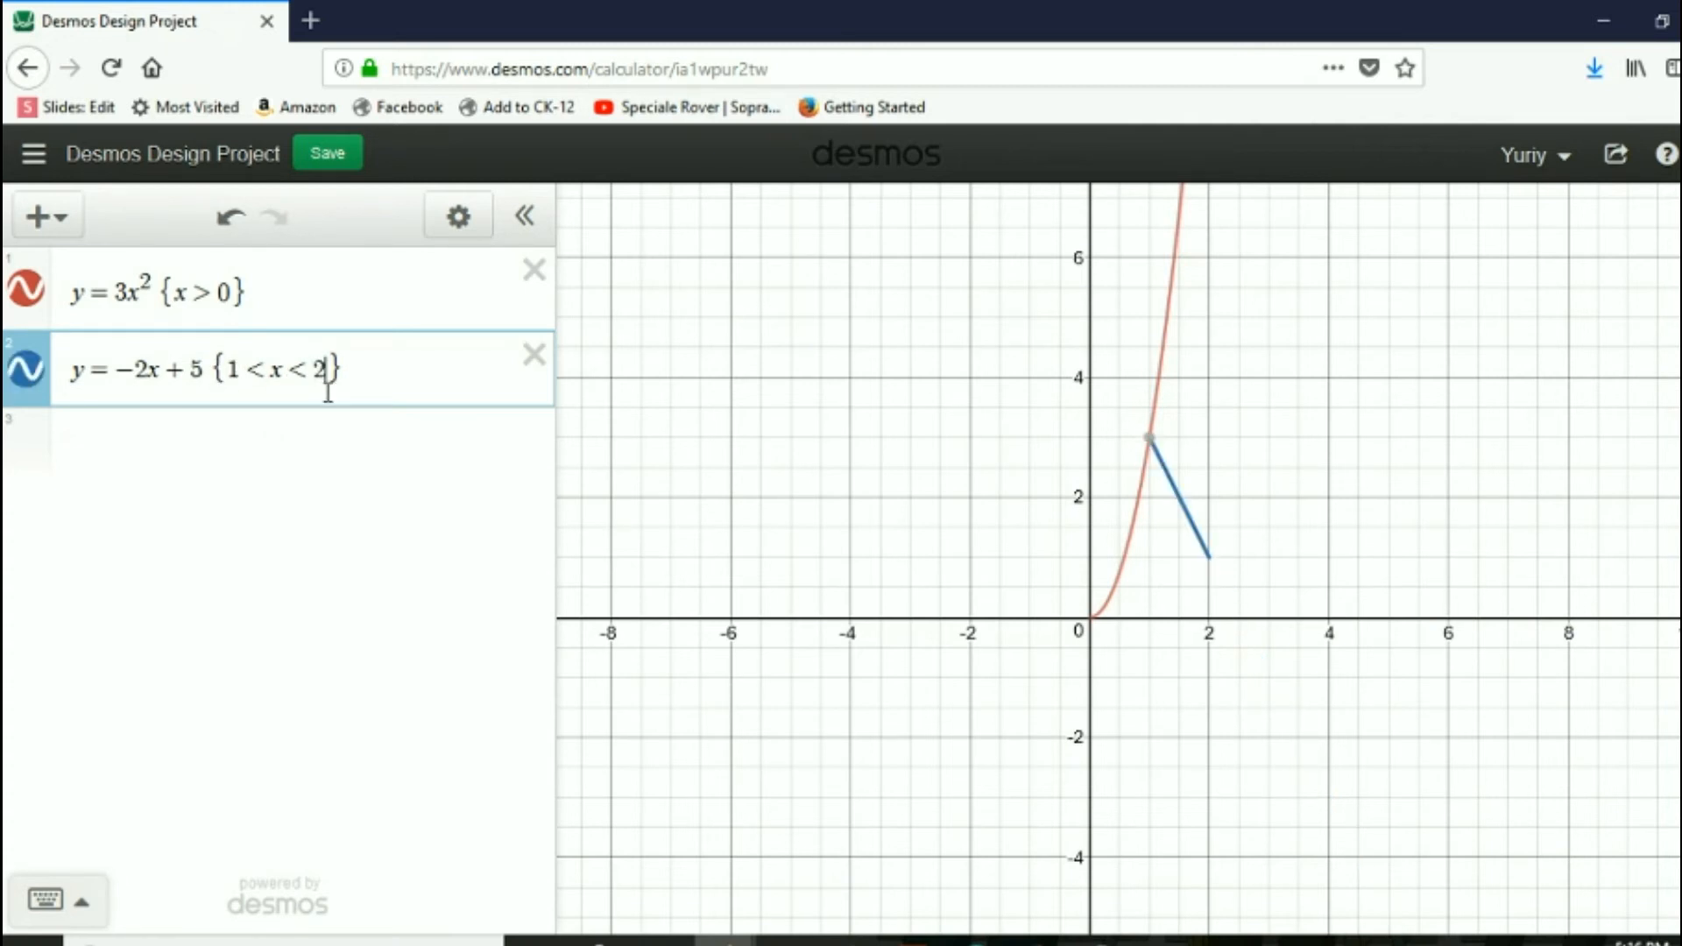
{"action": "type", "text": ".5"}
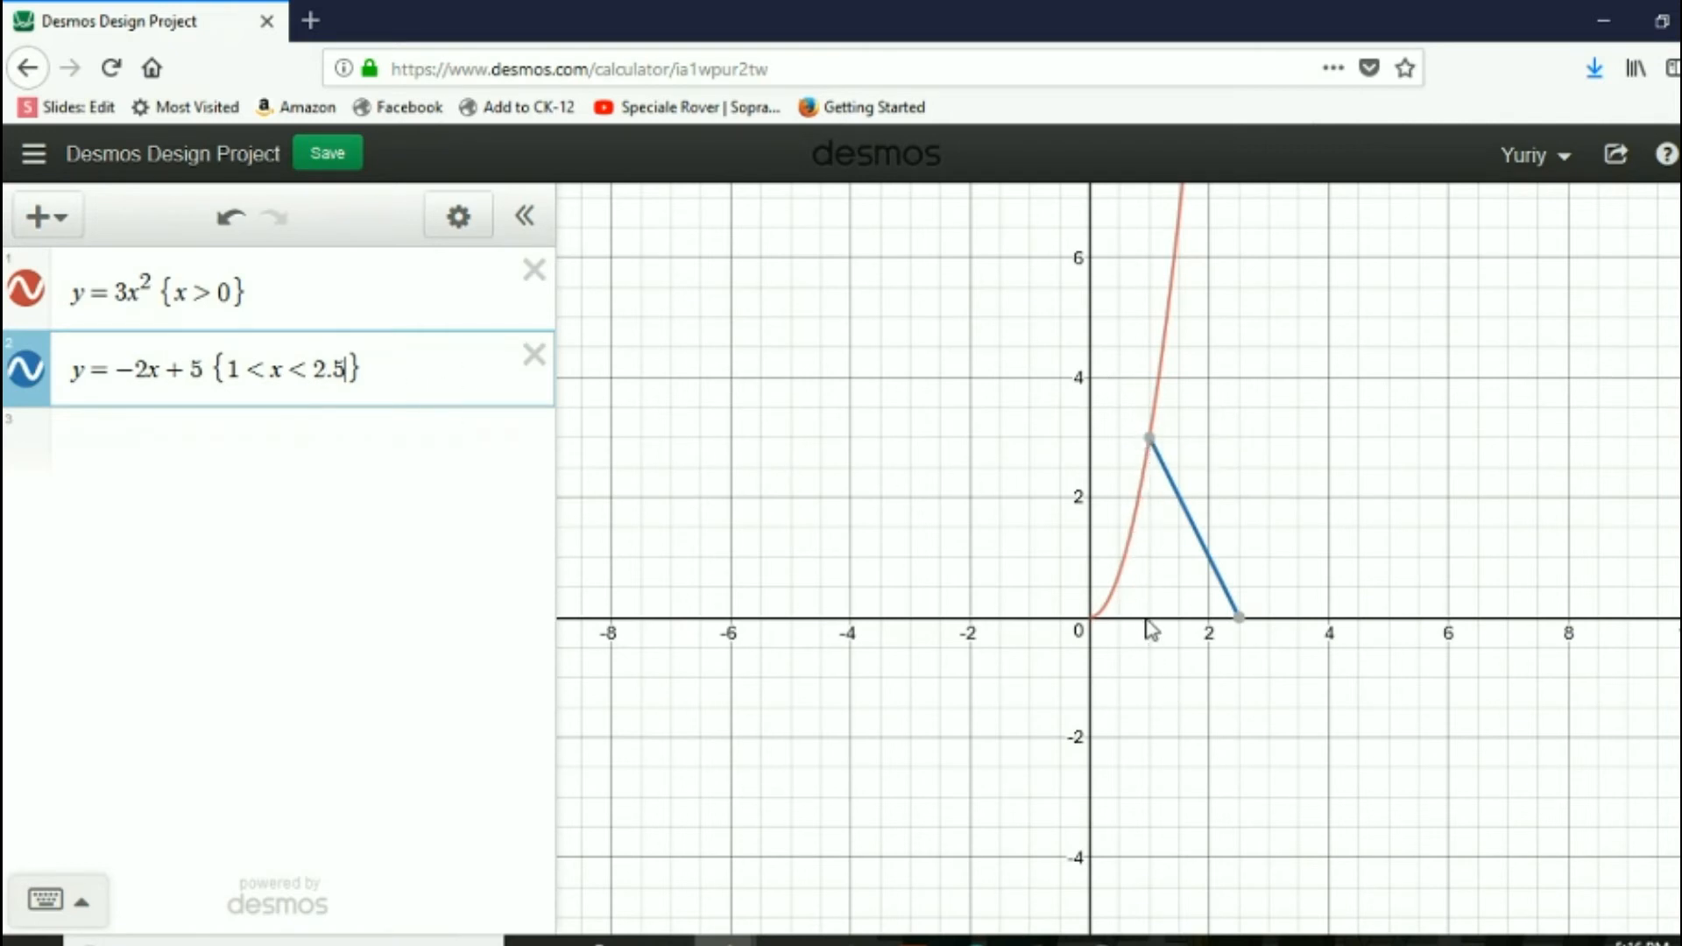
{"action": "scroll", "coordinate": [1165, 665], "scroll_direction": "up", "scroll_amount": 3}
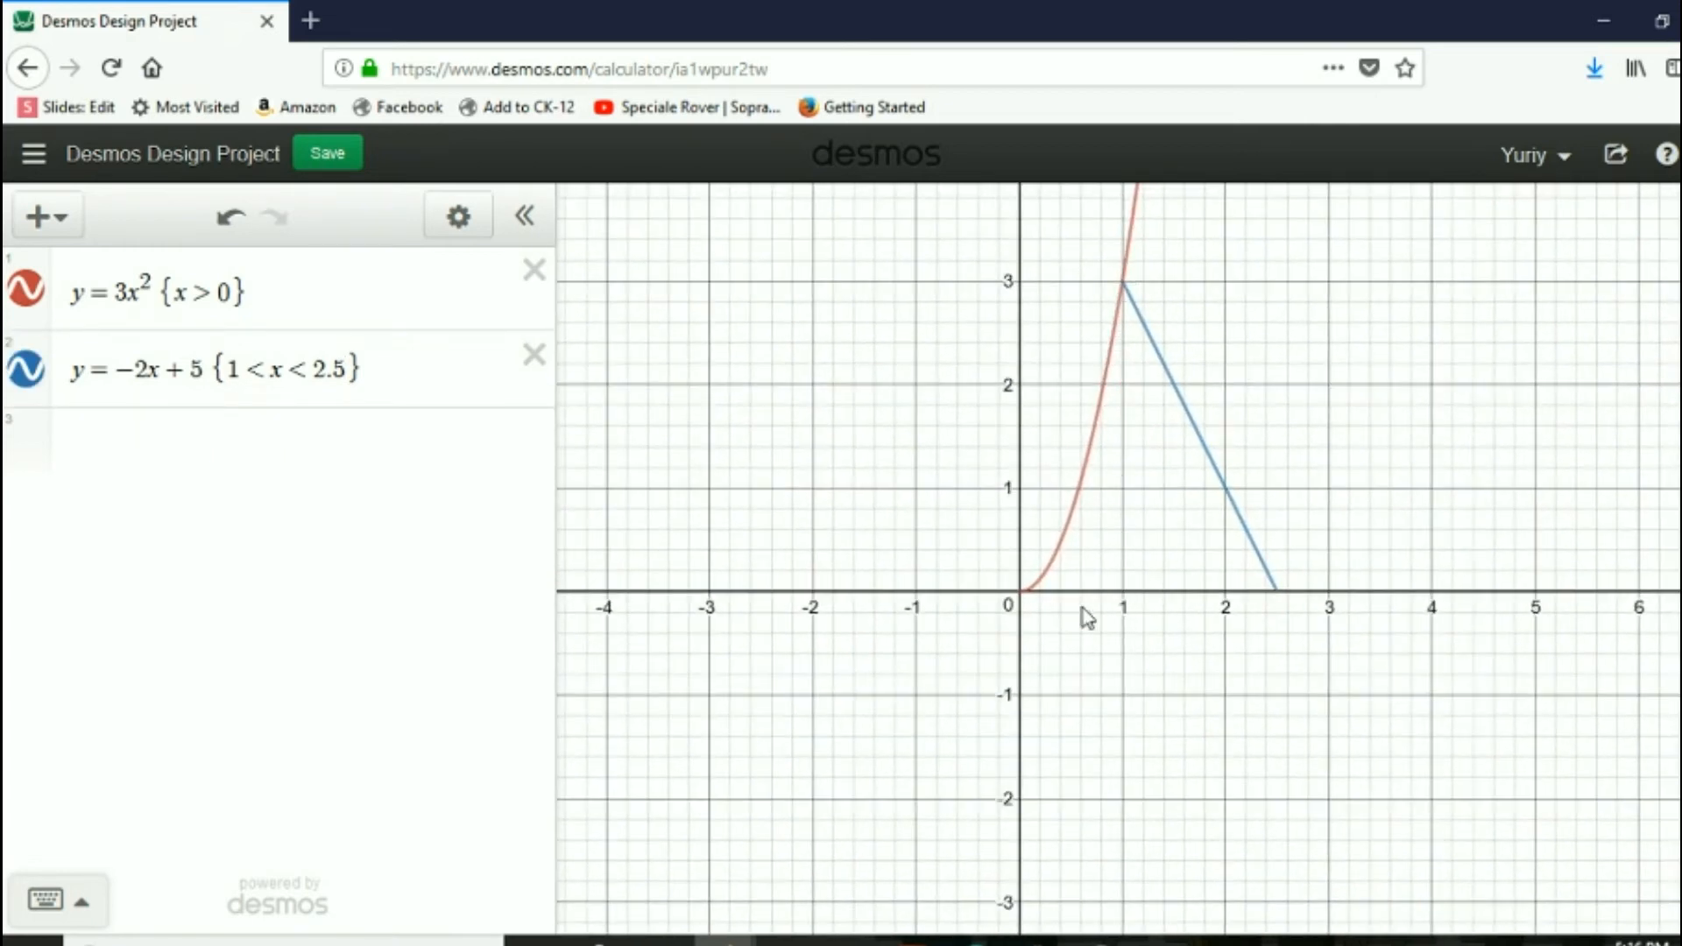
{"action": "left_click", "coordinate": [1281, 601]}
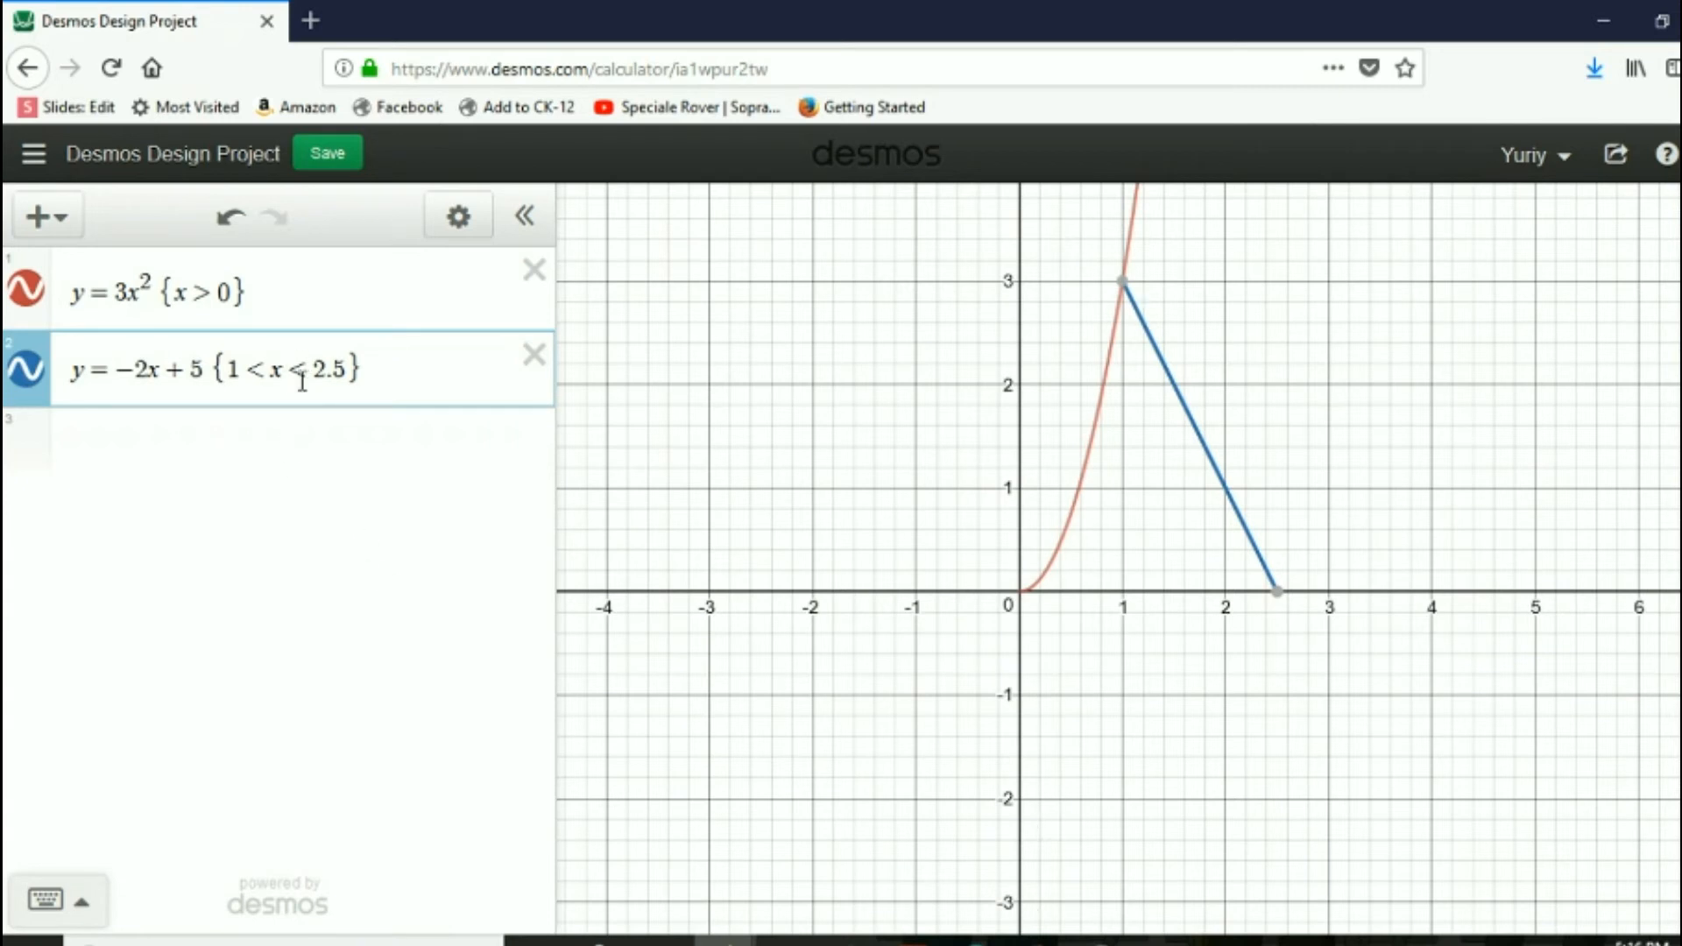
- Graph the parabola y = -3(x - 3)^2 + 1 in the third expression line
{"action": "scroll", "coordinate": [892, 449], "scroll_direction": "down", "scroll_amount": 3}
{"action": "left_click", "coordinate": [261, 442]}
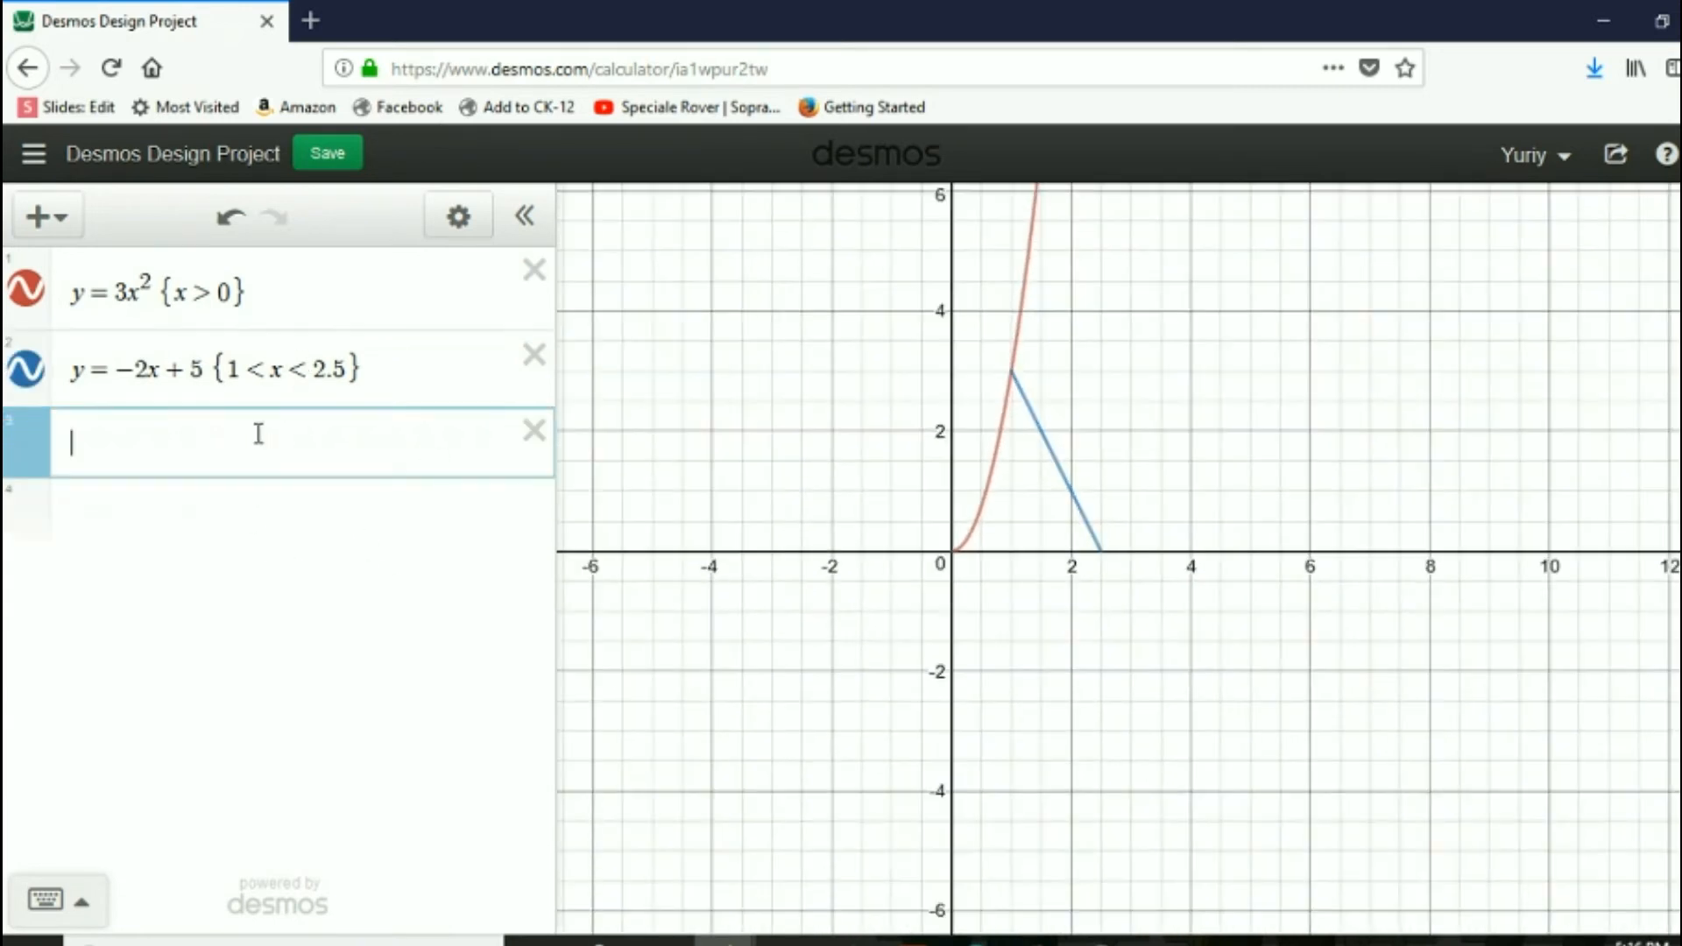
{"action": "type", "text": "y"}
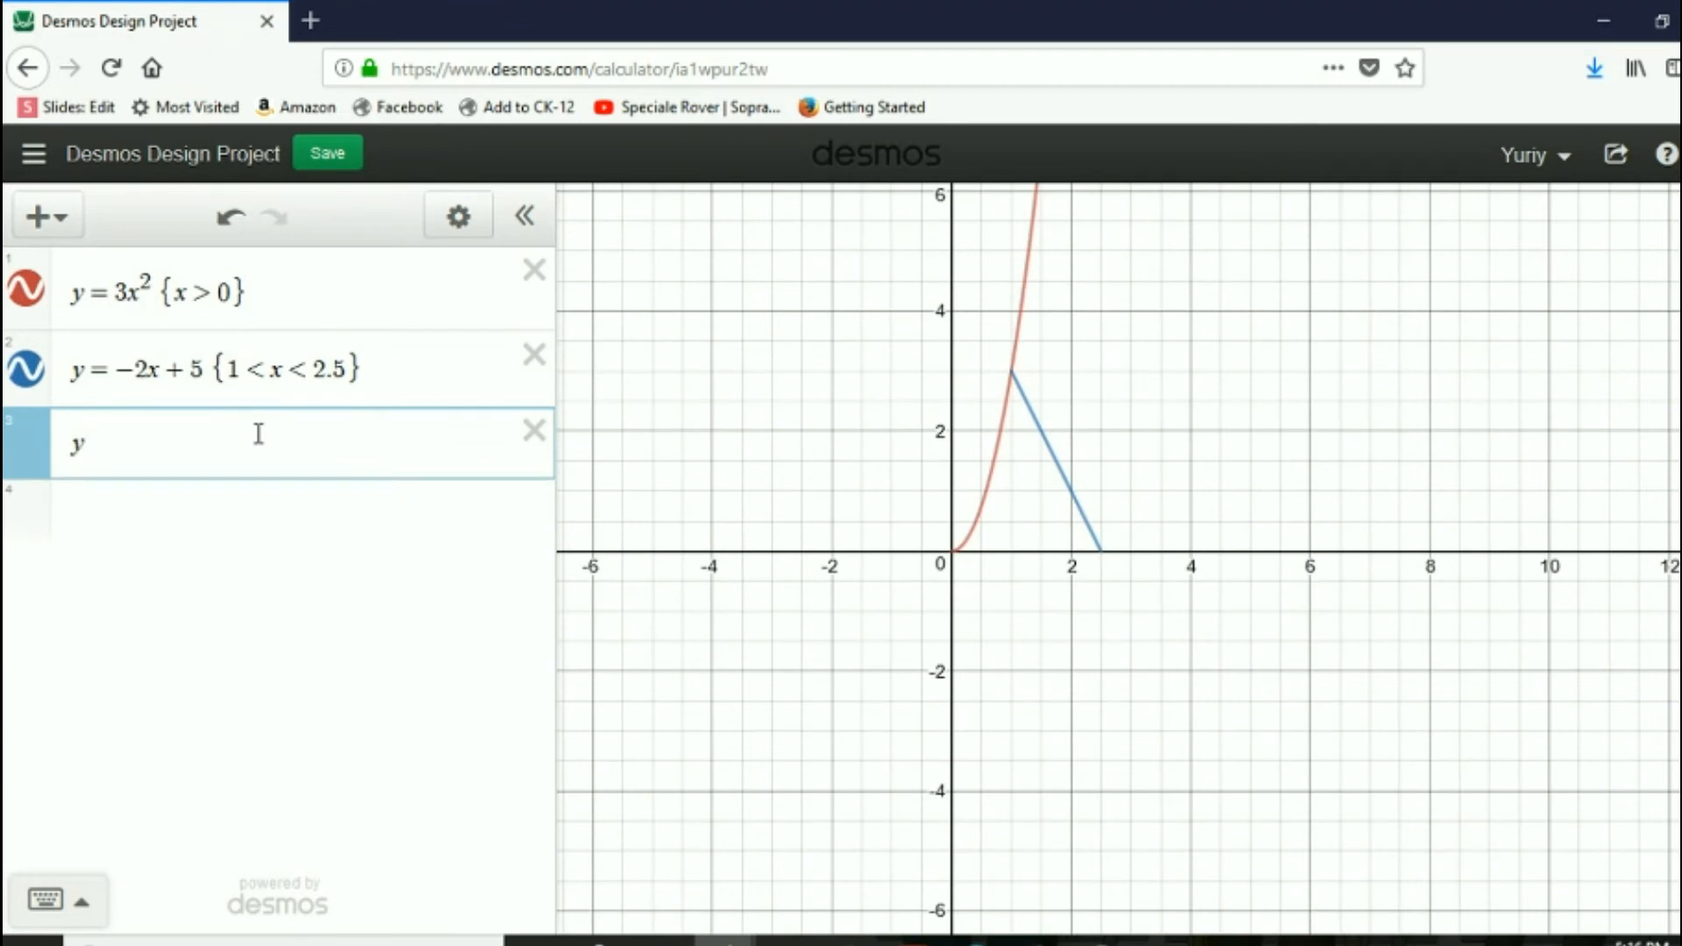
{"action": "type", "text": "=("}
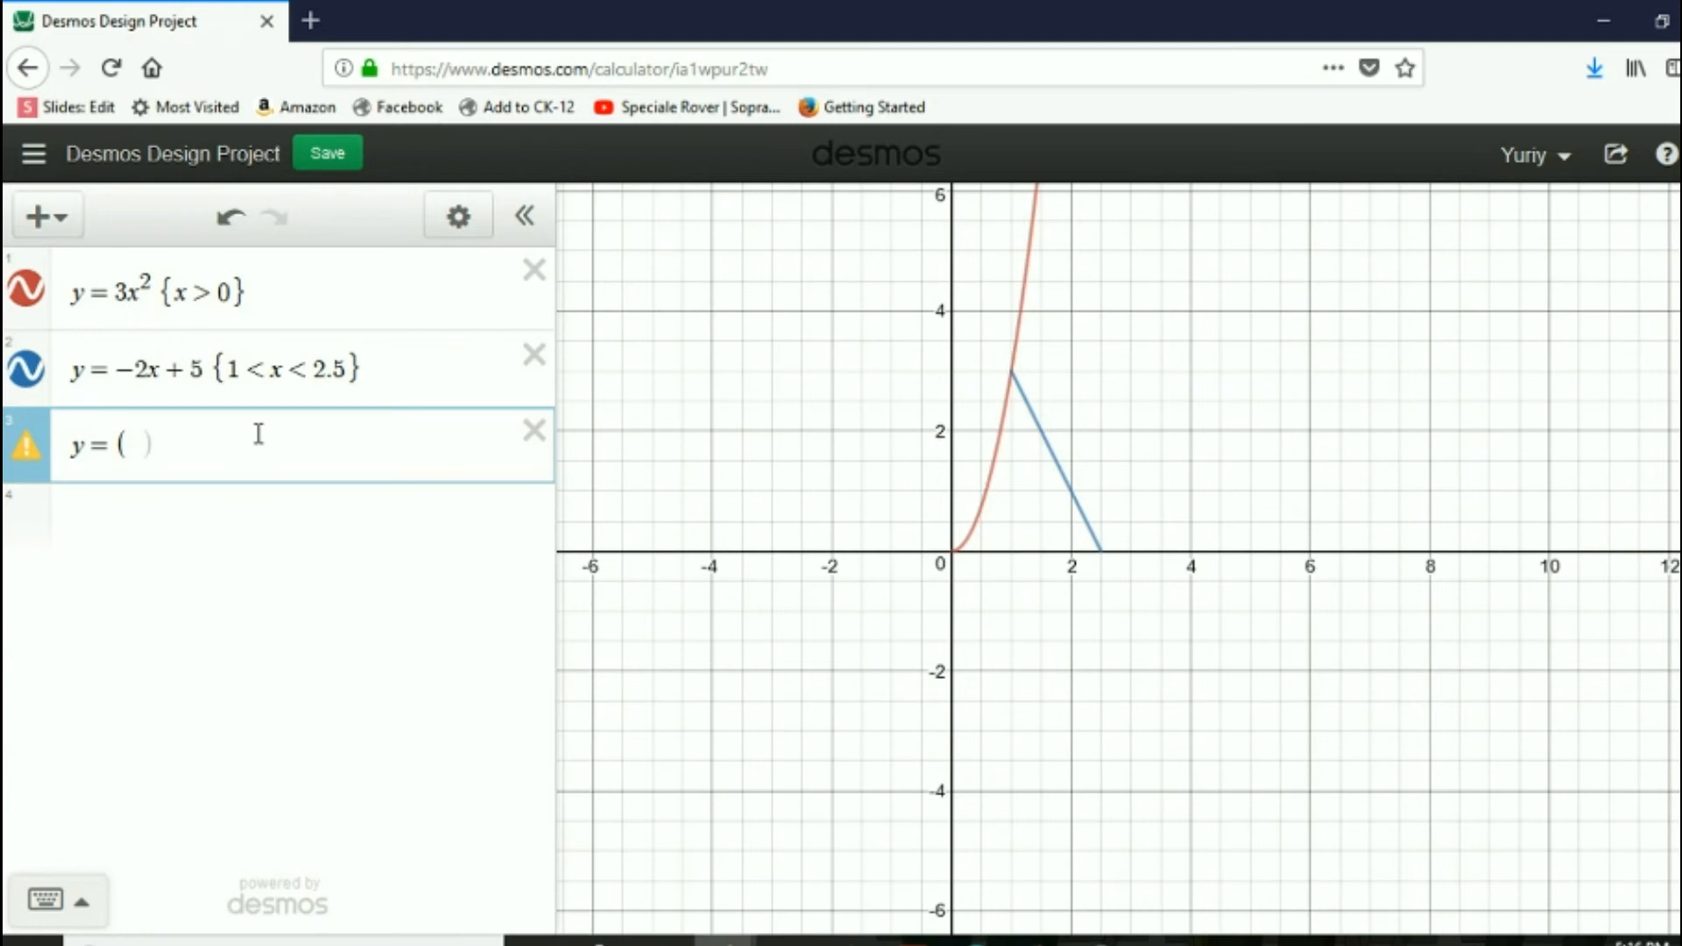
{"action": "key", "text": "BackSpace"}
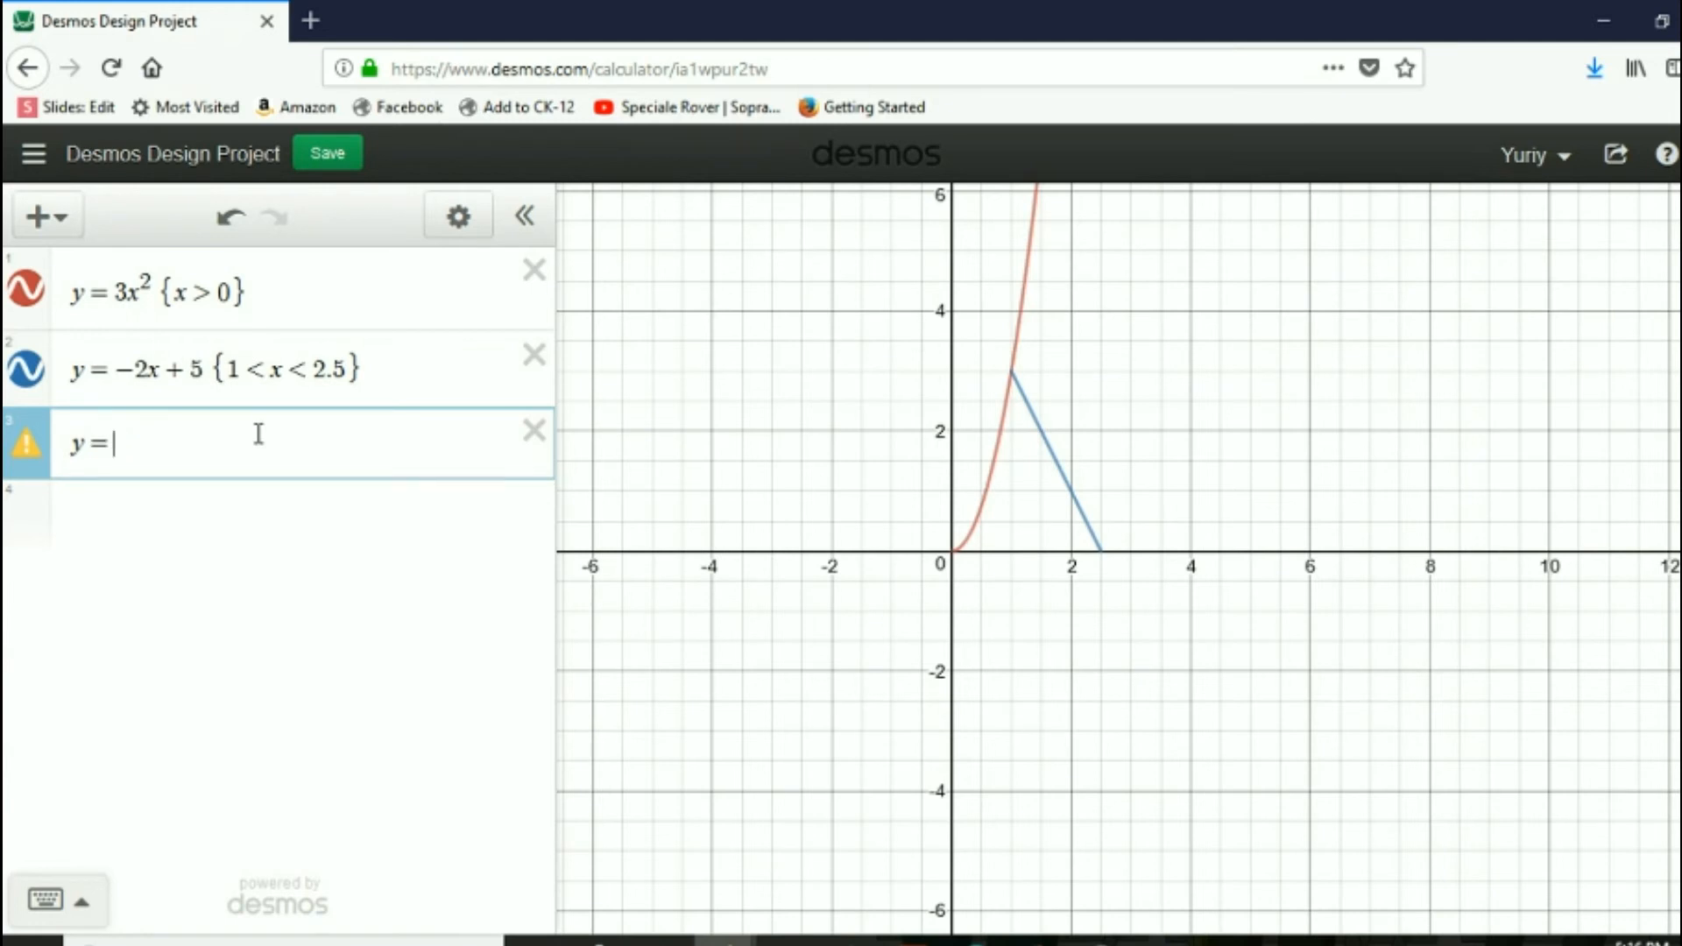
{"action": "type", "text": "-3"}
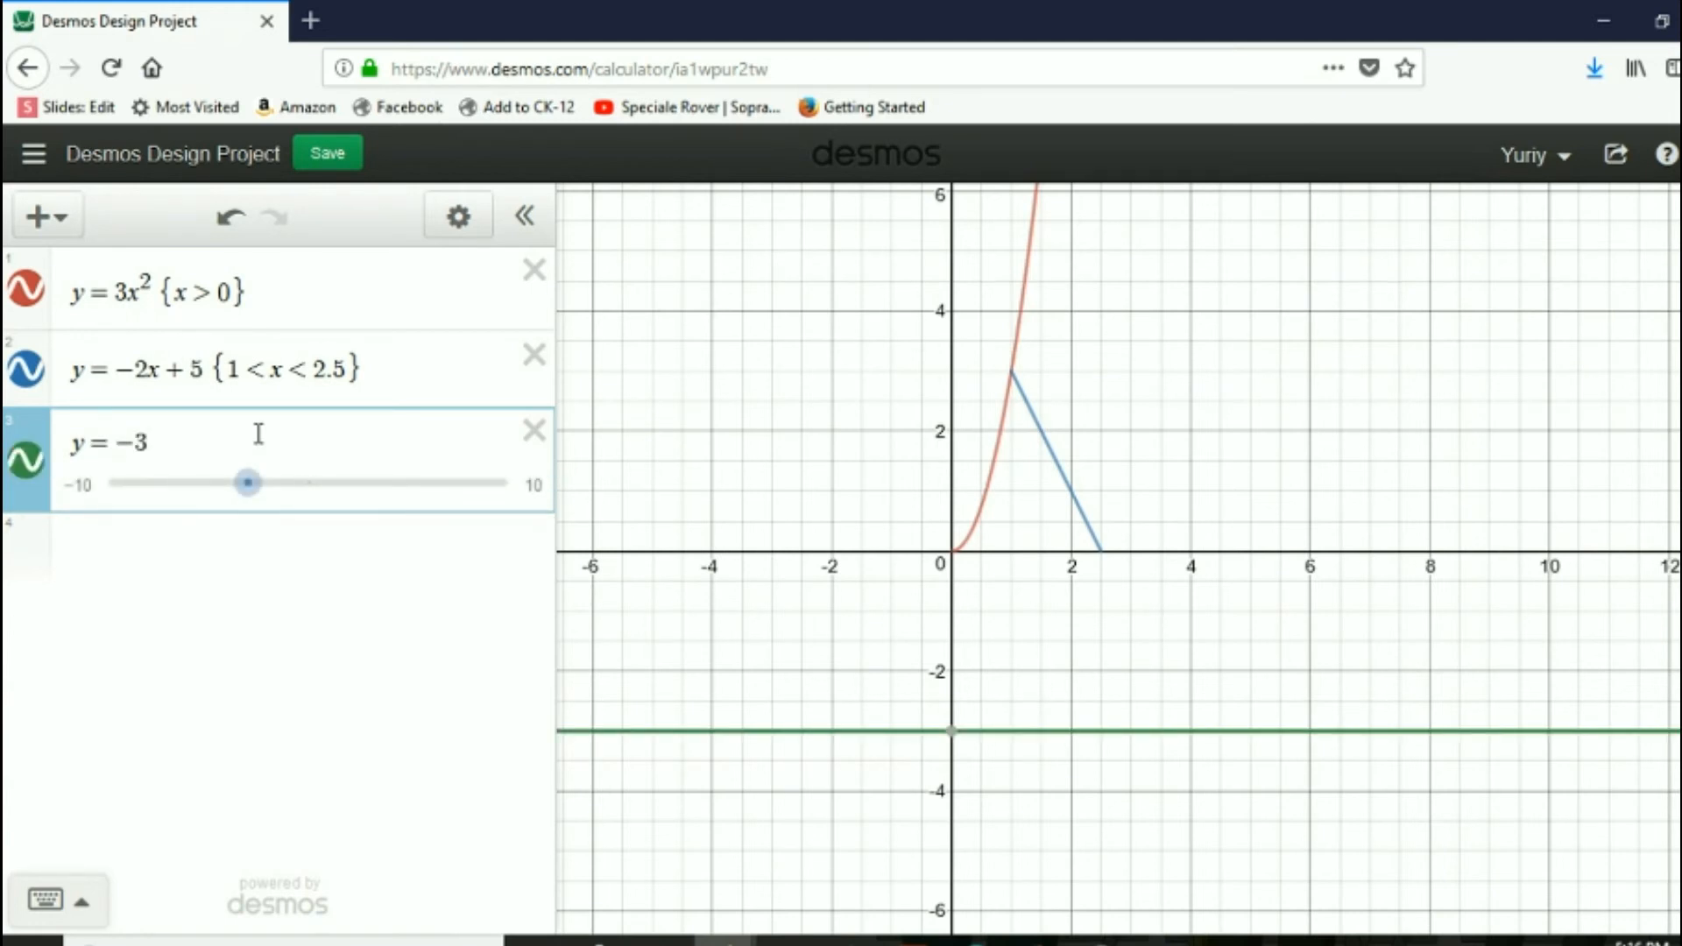
{"action": "type", "text": "(x-3"}
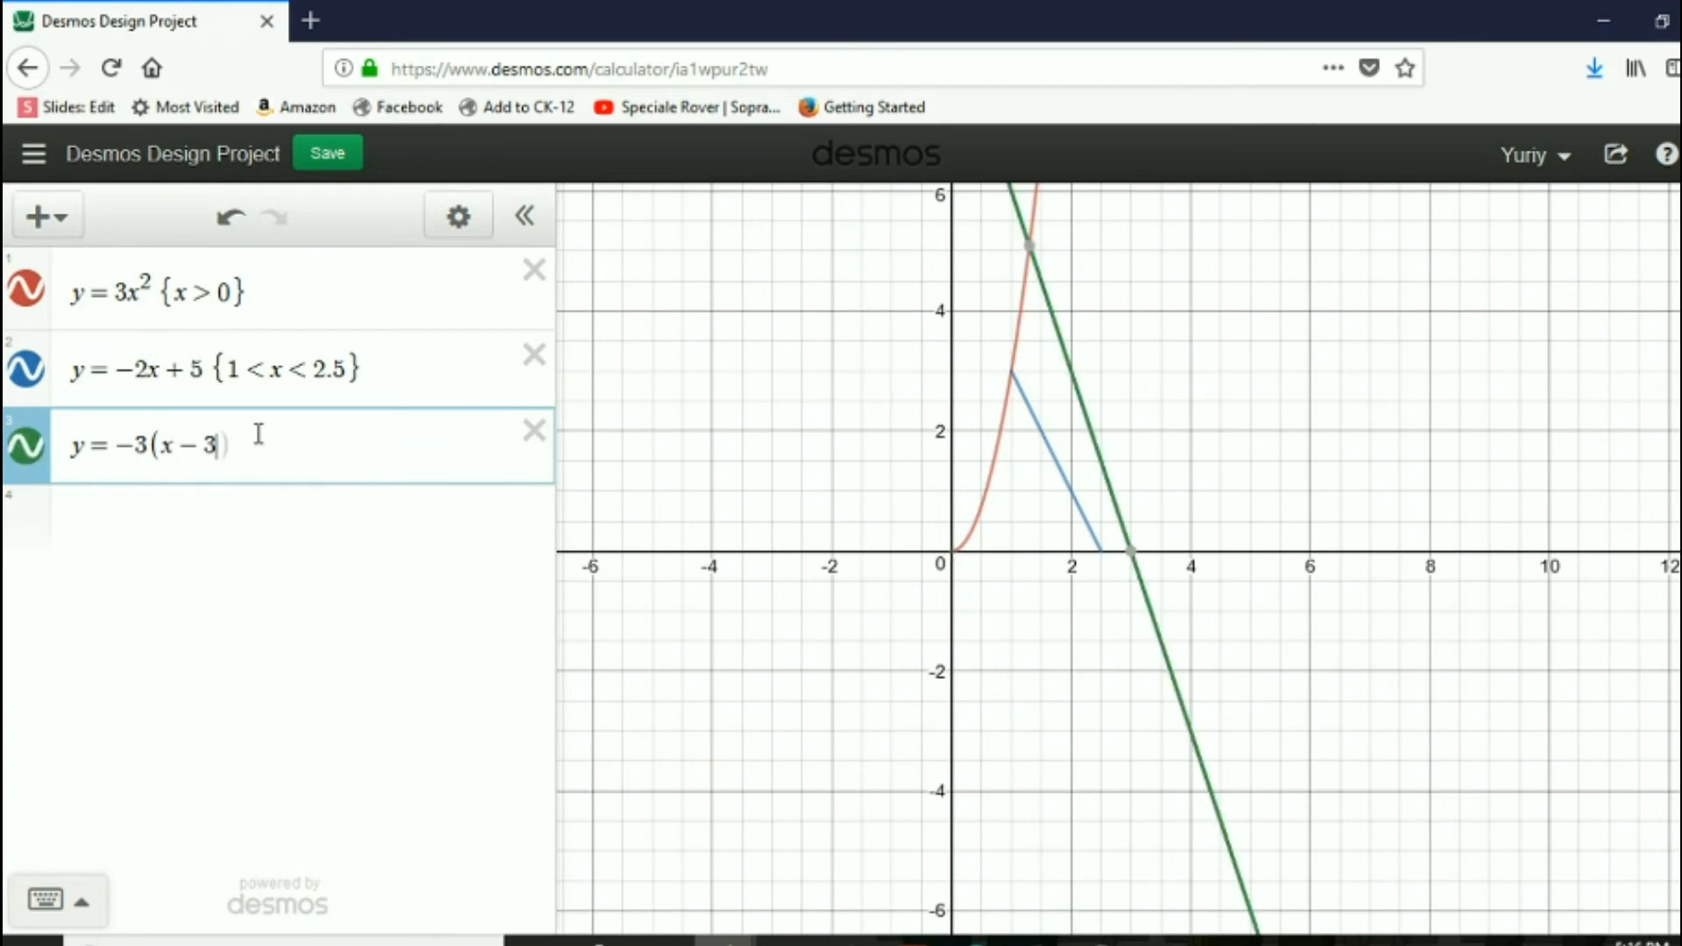
{"action": "type", "text": ")^2"}
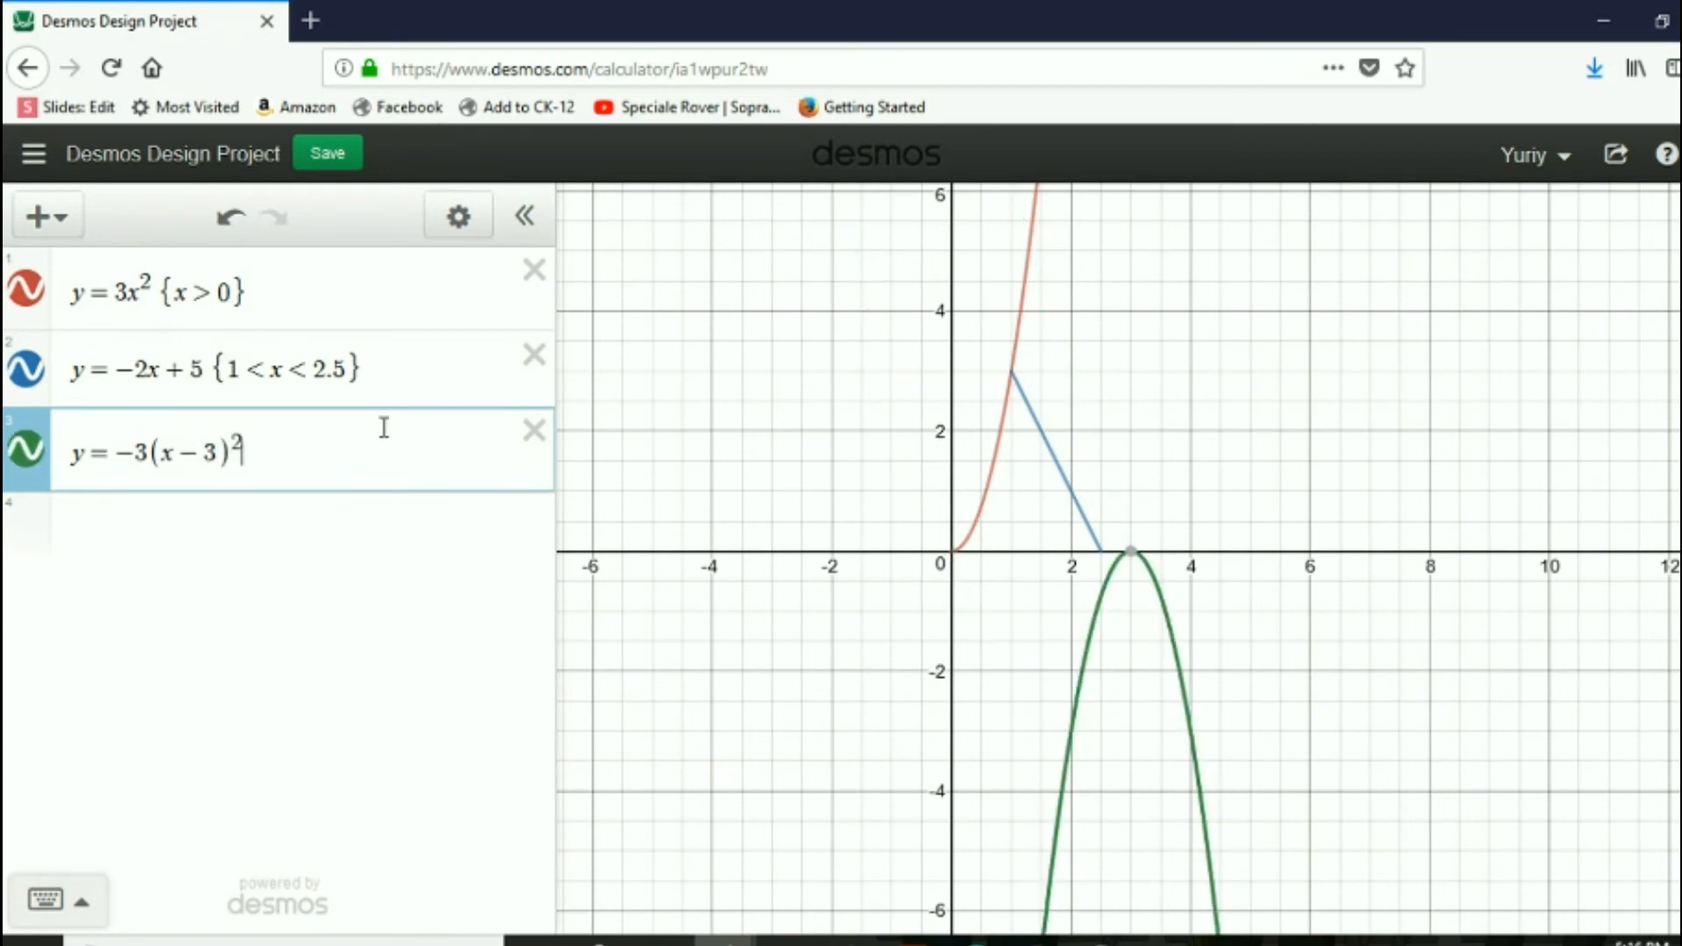
{"action": "mouse_move", "coordinate": [1129, 555]}
{"action": "key", "text": "Right"}
{"action": "type", "text": "+1"}
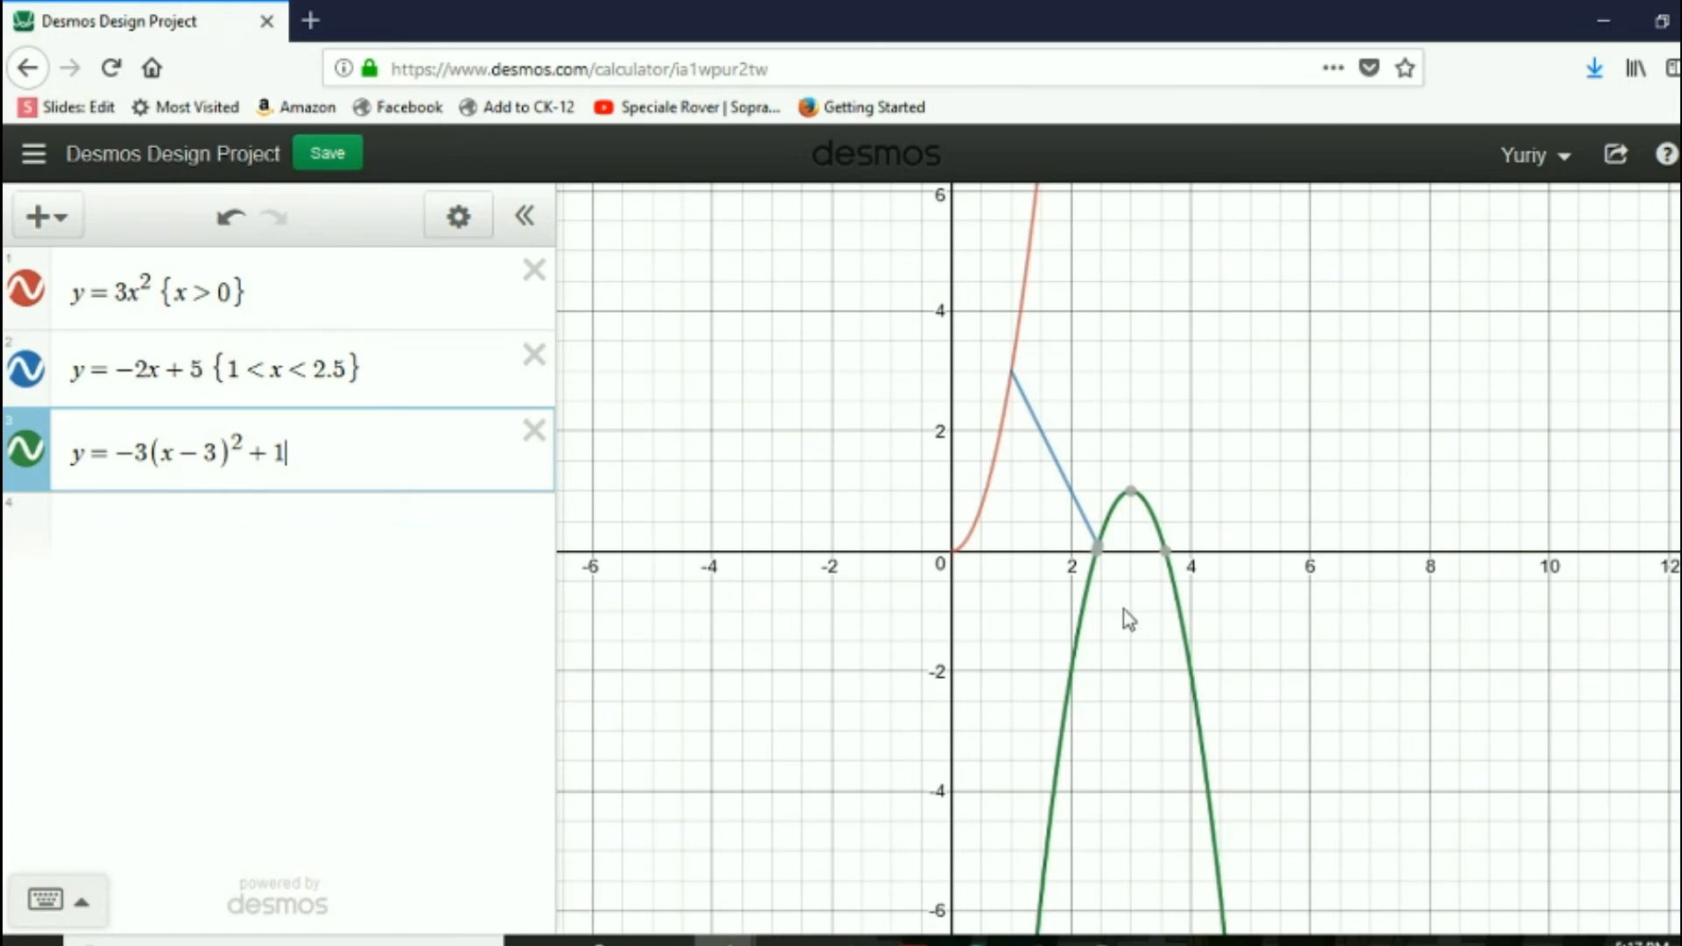
- Examine where the green parabola meets the blue line and crosses the x-axis
{"action": "scroll", "coordinate": [1128, 619], "scroll_direction": "down", "scroll_amount": 1}
{"action": "scroll", "coordinate": [1089, 573], "scroll_direction": "up", "scroll_amount": 5}
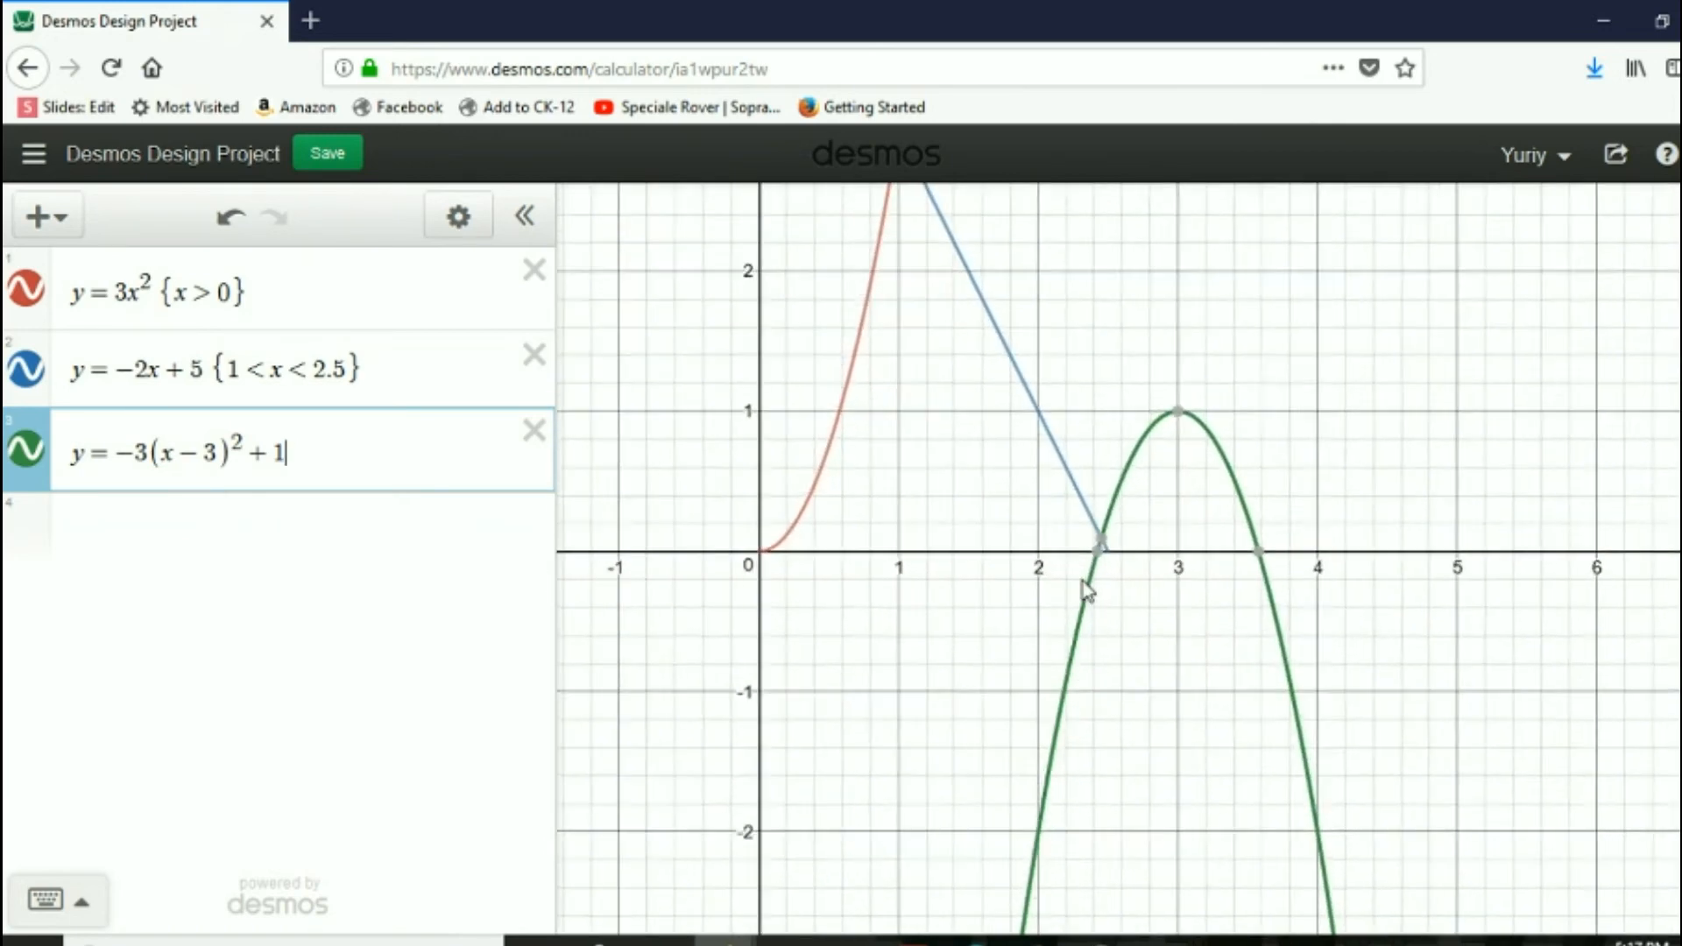
{"action": "scroll", "coordinate": [1086, 590], "scroll_direction": "up", "scroll_amount": 3}
{"action": "scroll", "coordinate": [1123, 564], "scroll_direction": "down", "scroll_amount": 1}
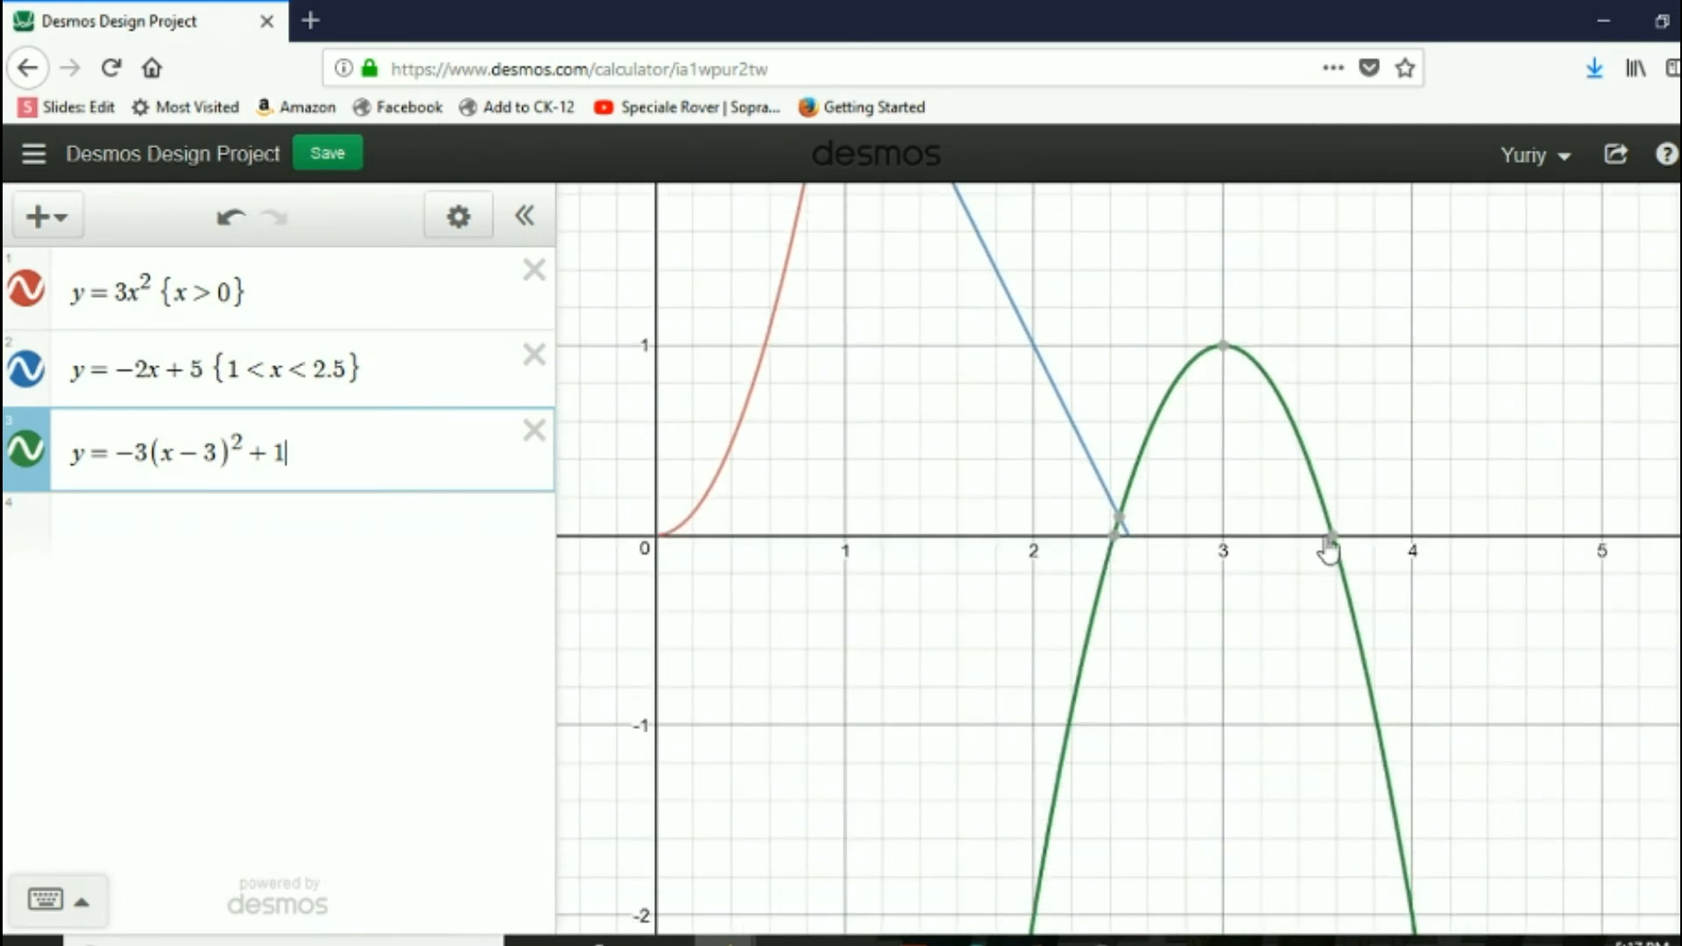
{"action": "mouse_move", "coordinate": [1333, 545]}
{"action": "scroll", "coordinate": [1224, 552], "scroll_direction": "up", "scroll_amount": 3}
{"action": "scroll", "coordinate": [1043, 585], "scroll_direction": "down", "scroll_amount": 2}
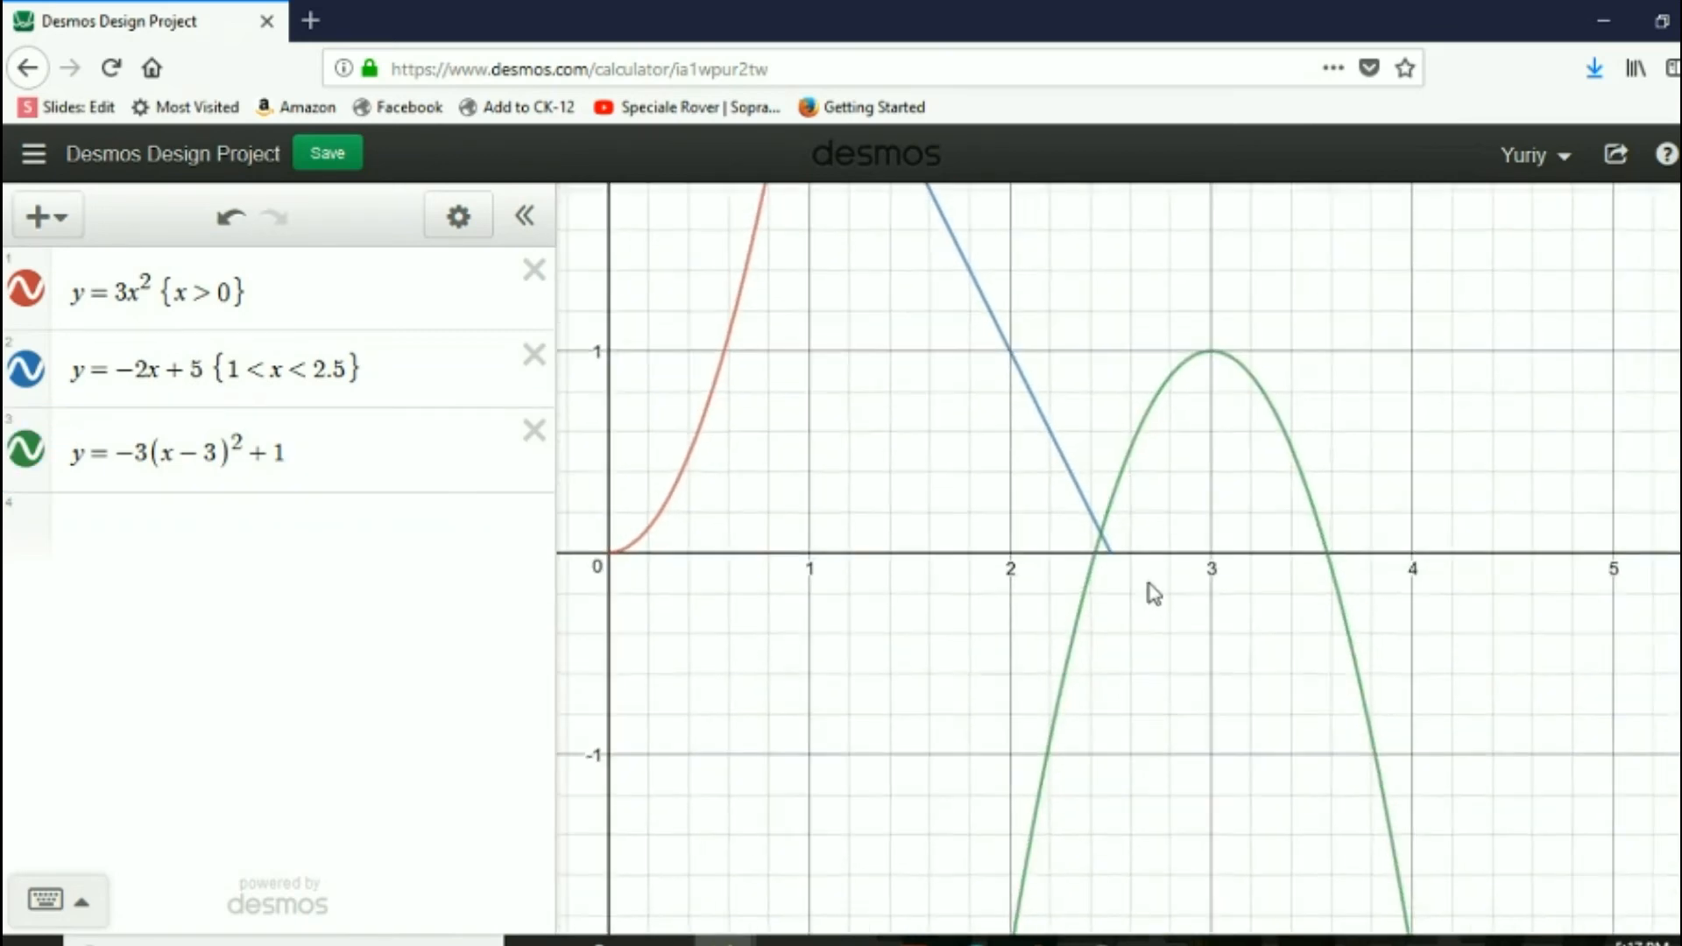
{"action": "scroll", "coordinate": [1095, 587], "scroll_direction": "down", "scroll_amount": 3}
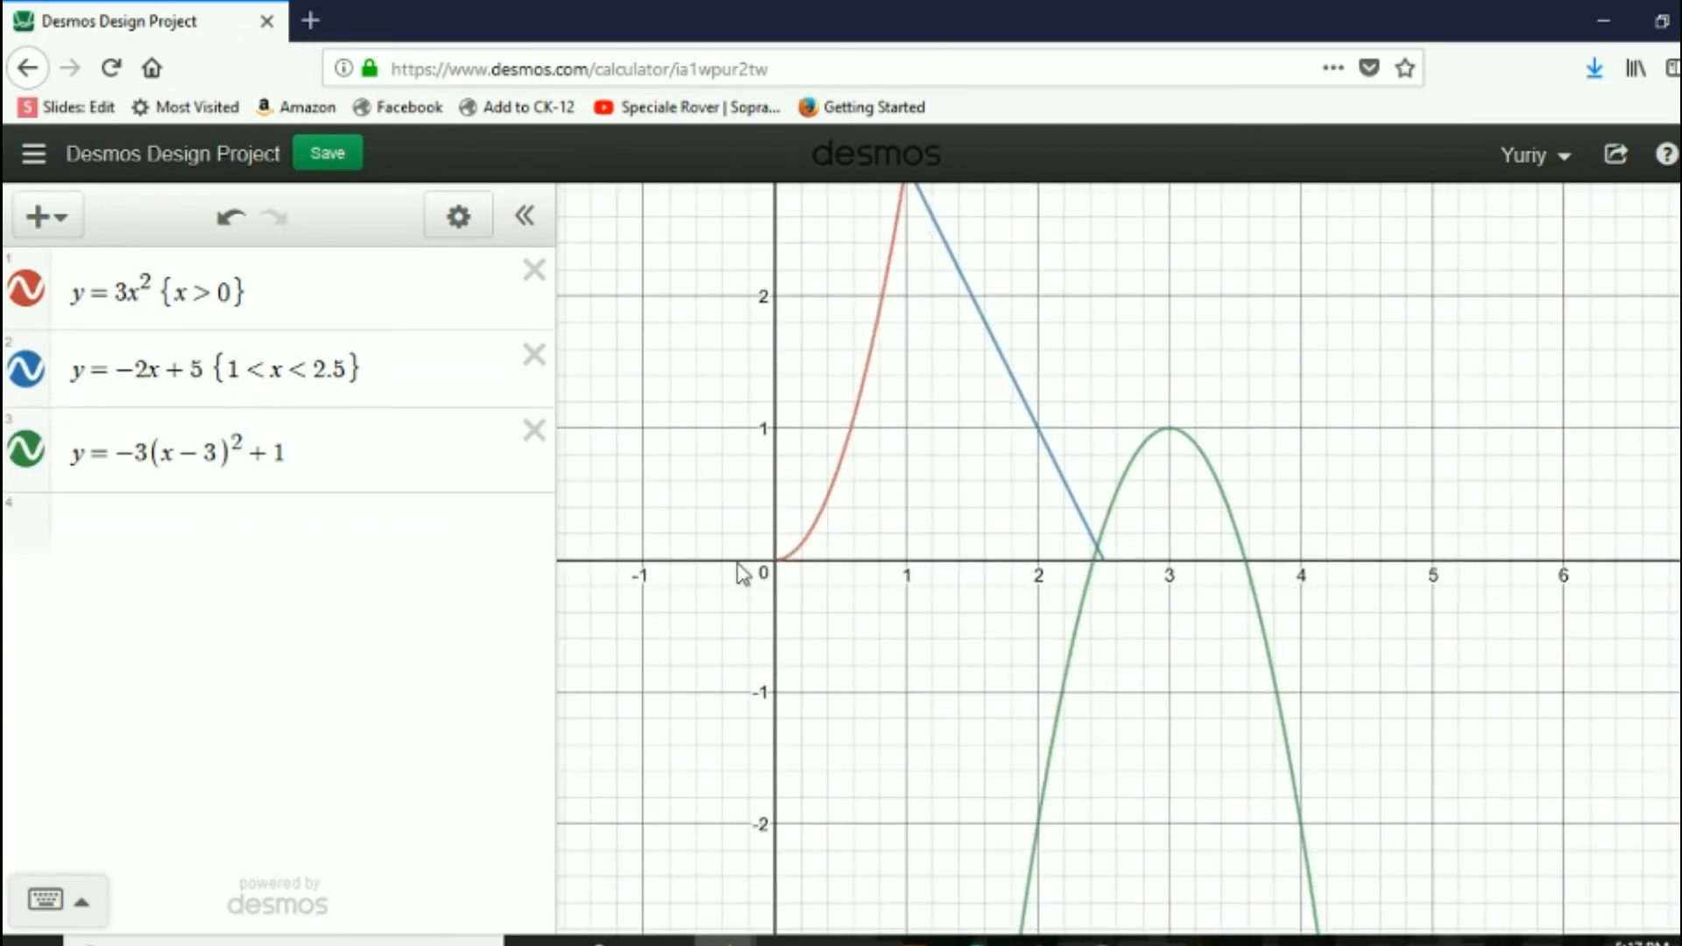
- Restrict the parabola y = -3(x - 3)^2 + 1 with the range condition {0 < y < 1}
{"action": "left_click", "coordinate": [1172, 435]}
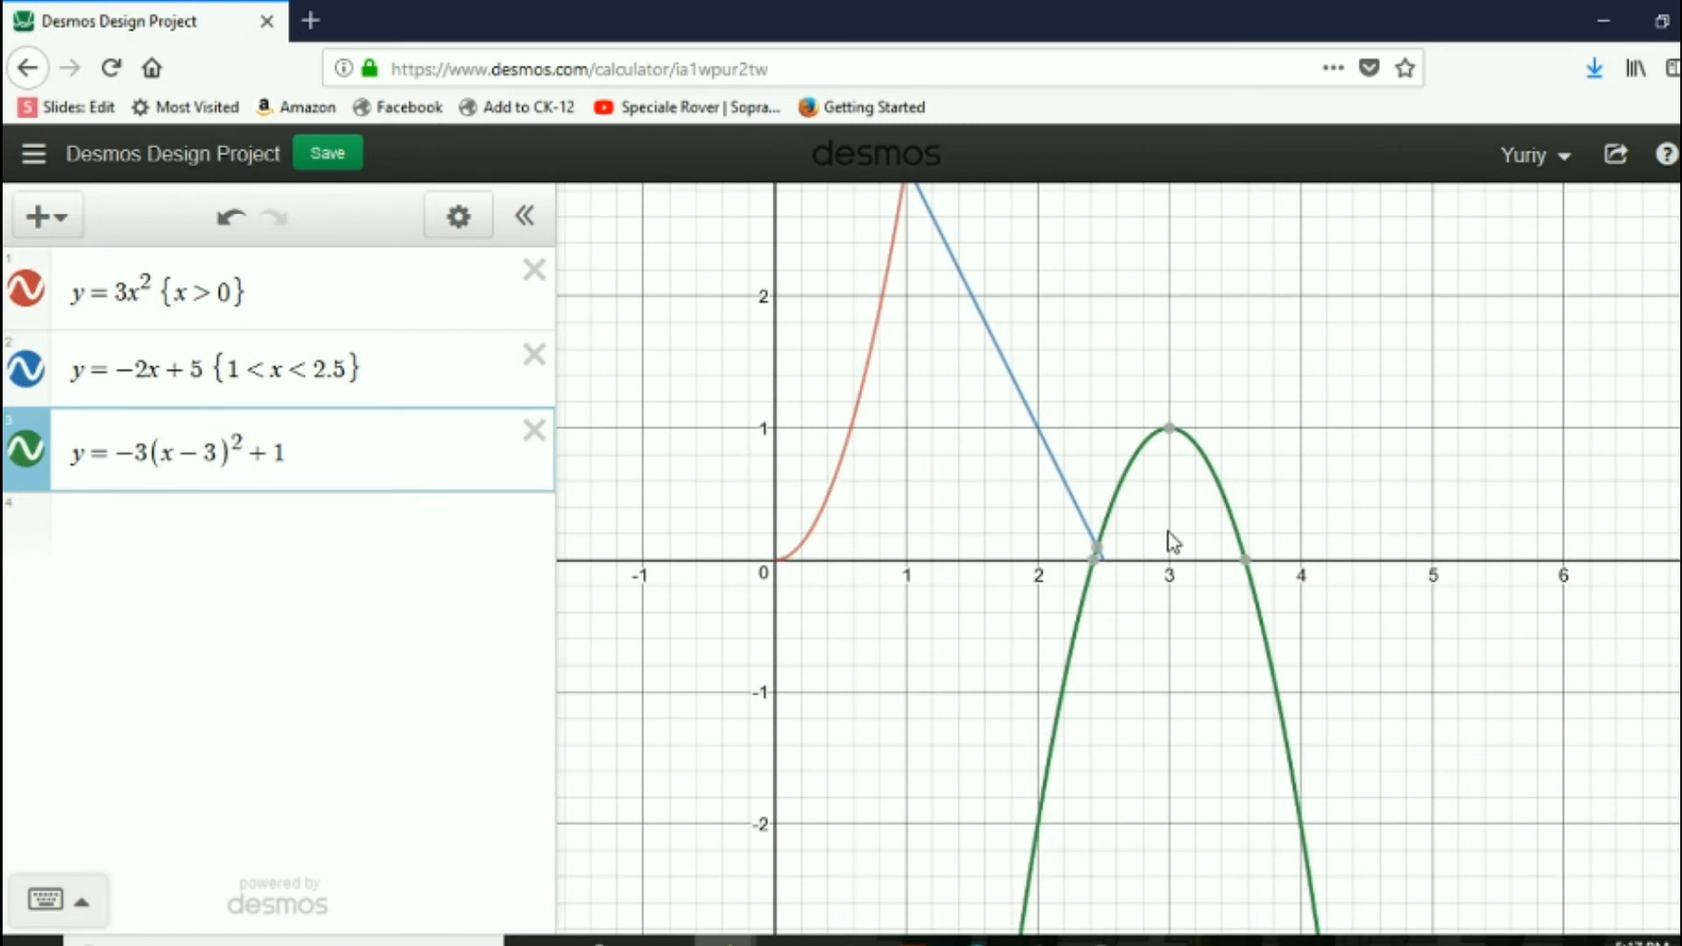
{"action": "left_click", "coordinate": [361, 464]}
{"action": "type", "text": "{0<"}
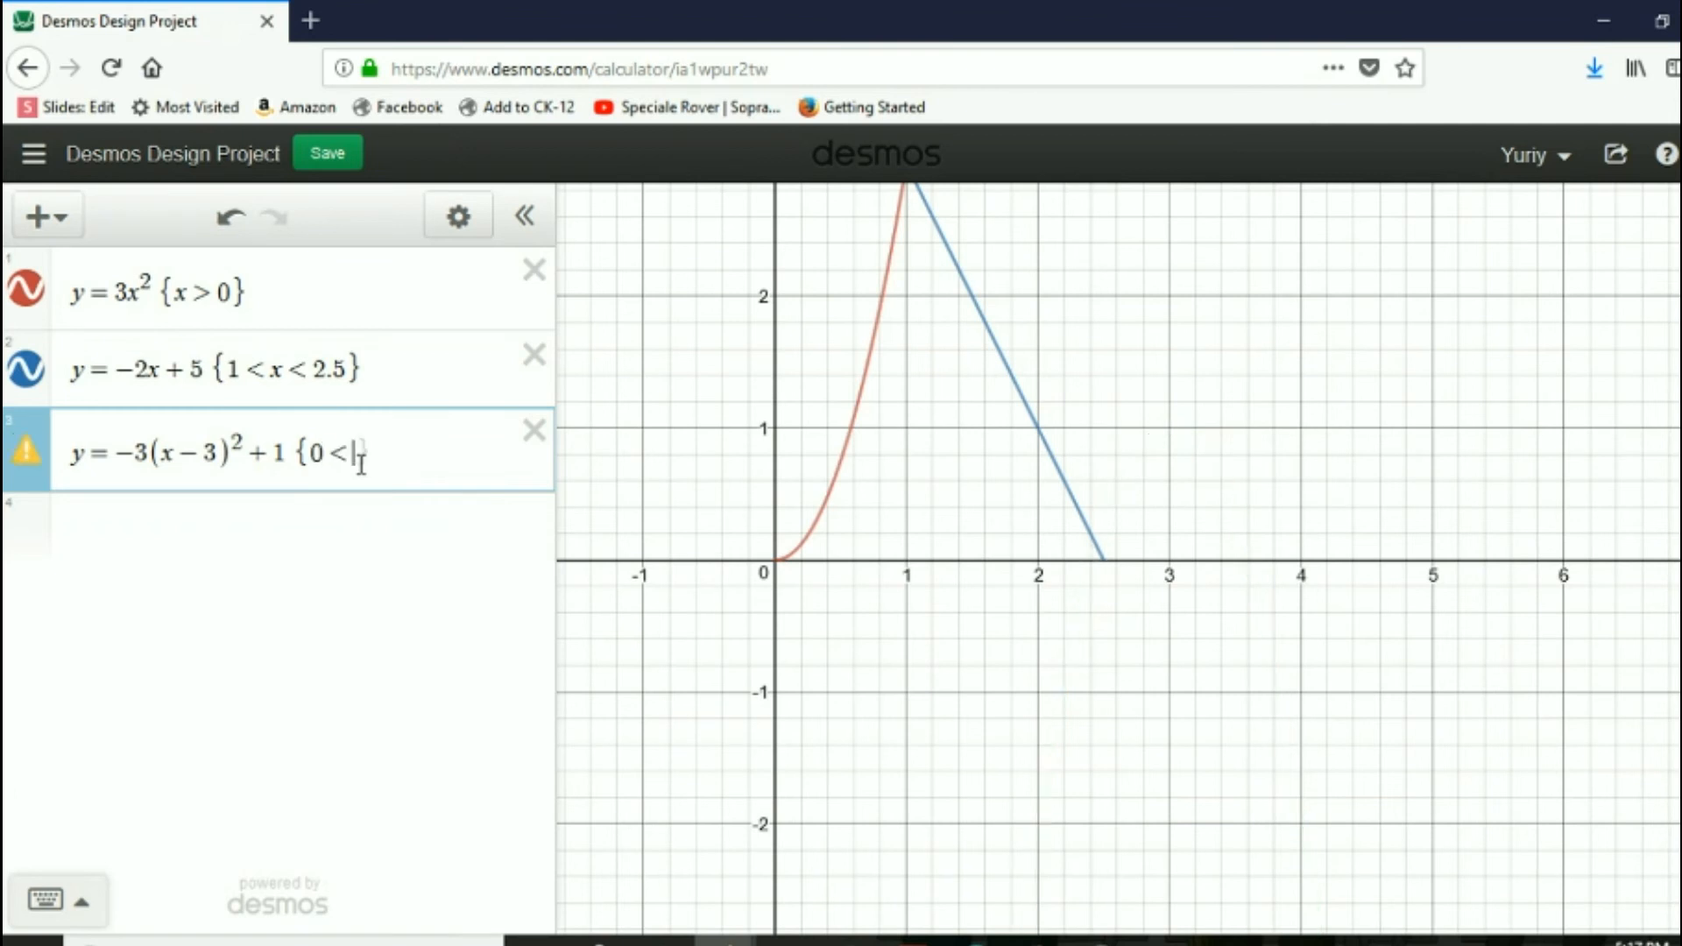
{"action": "type", "text": "x<1"}
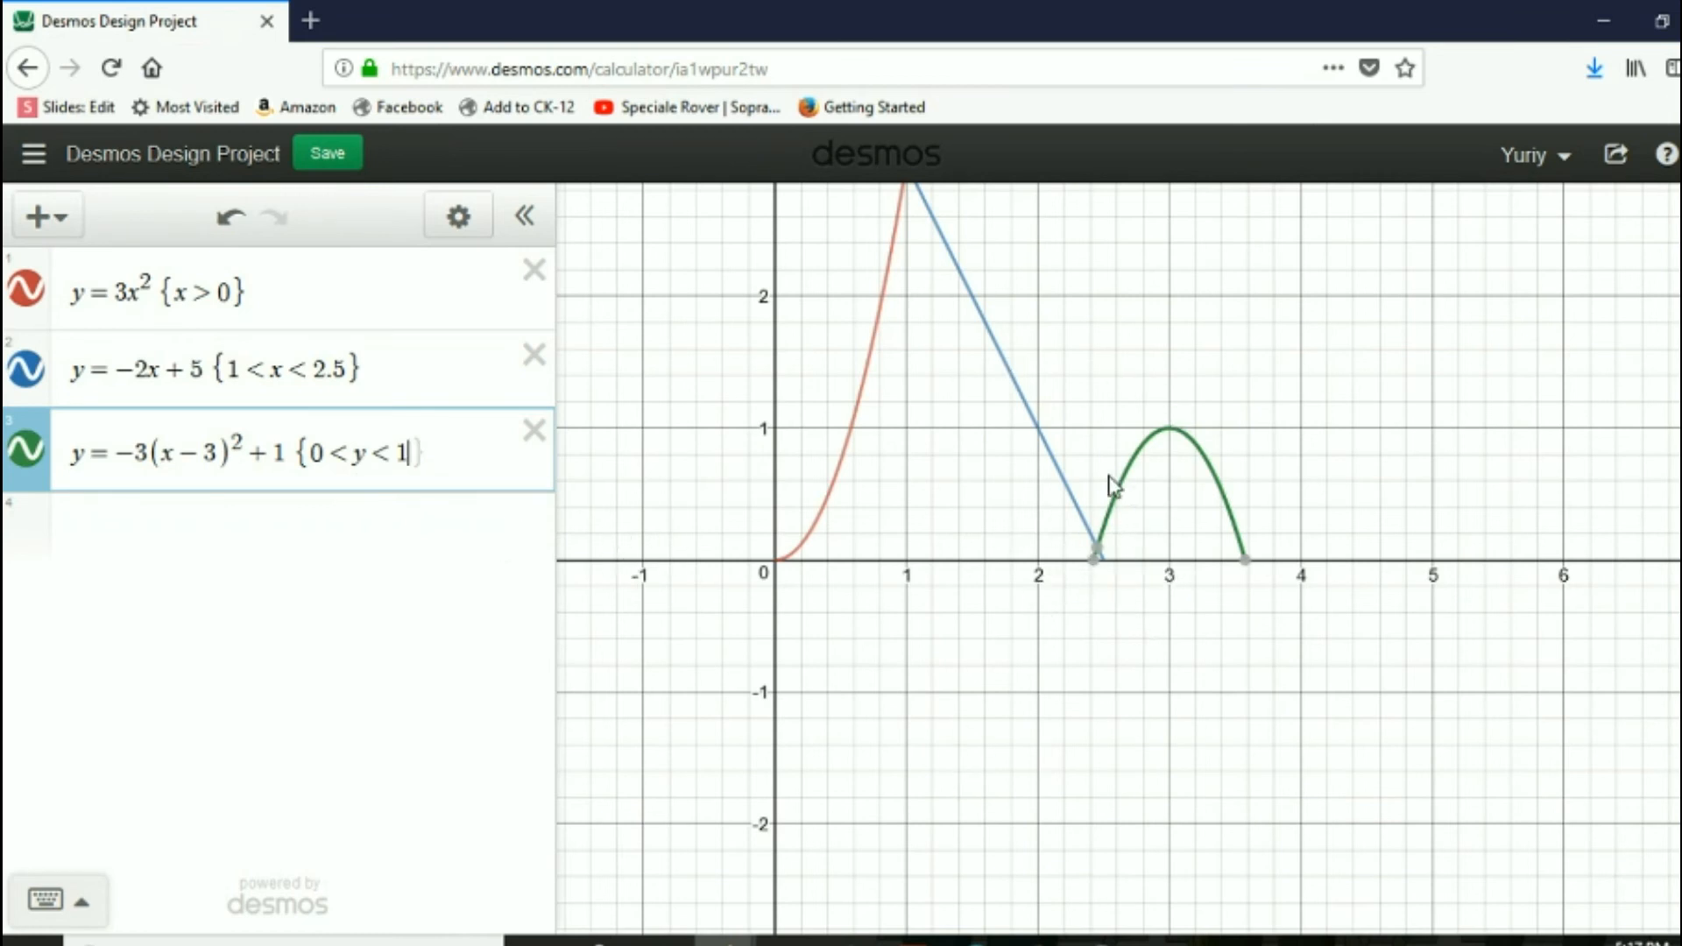
{"action": "scroll", "coordinate": [1059, 525], "scroll_direction": "down", "scroll_amount": 5}
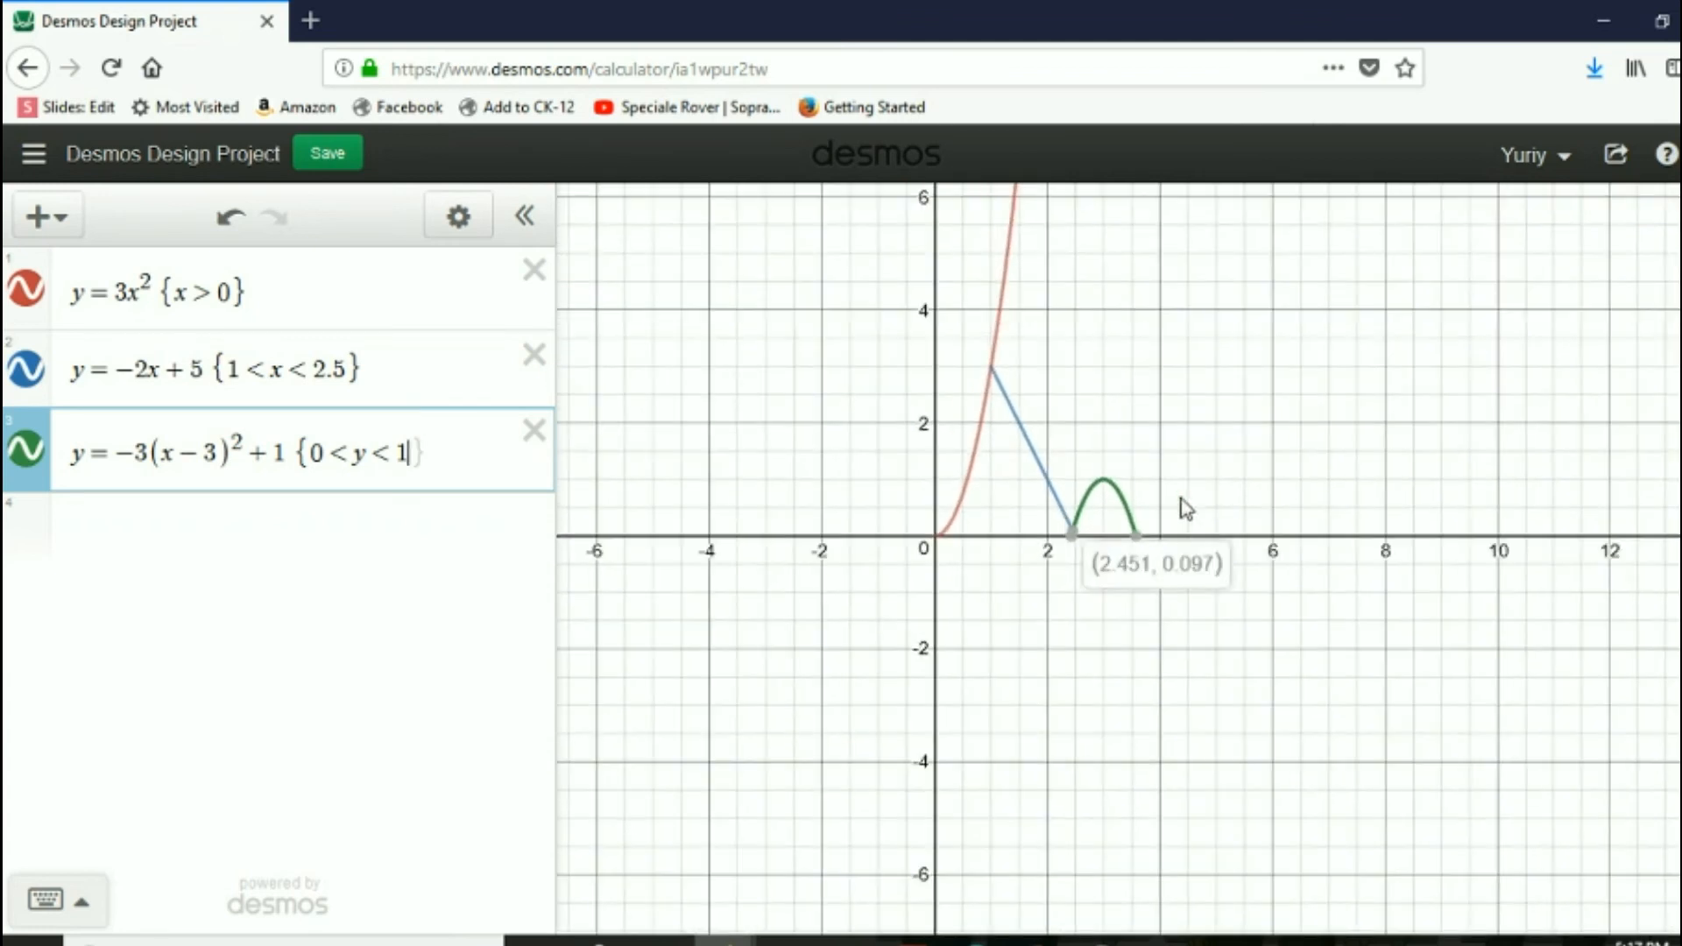
{"action": "scroll", "coordinate": [1196, 483], "scroll_direction": "up", "scroll_amount": 3}
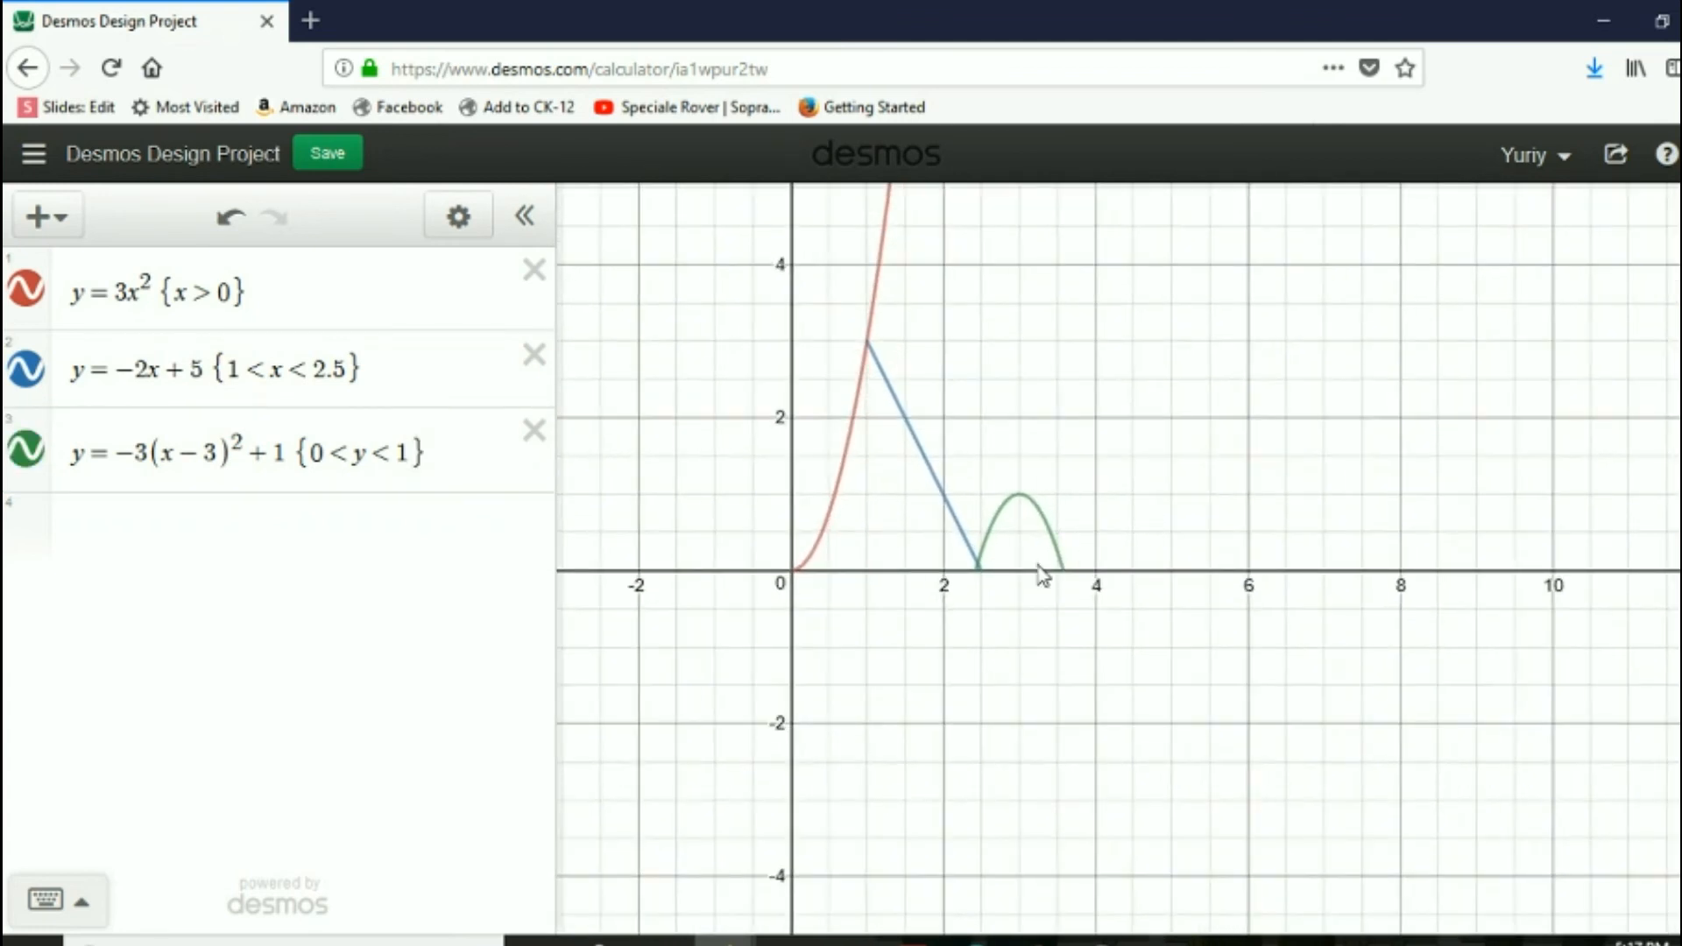
- Graph y = mx + b in the fourth expression line with sliders for both parameters, setting m to 1.3 and b to -3.1
{"action": "left_click", "coordinate": [235, 551]}
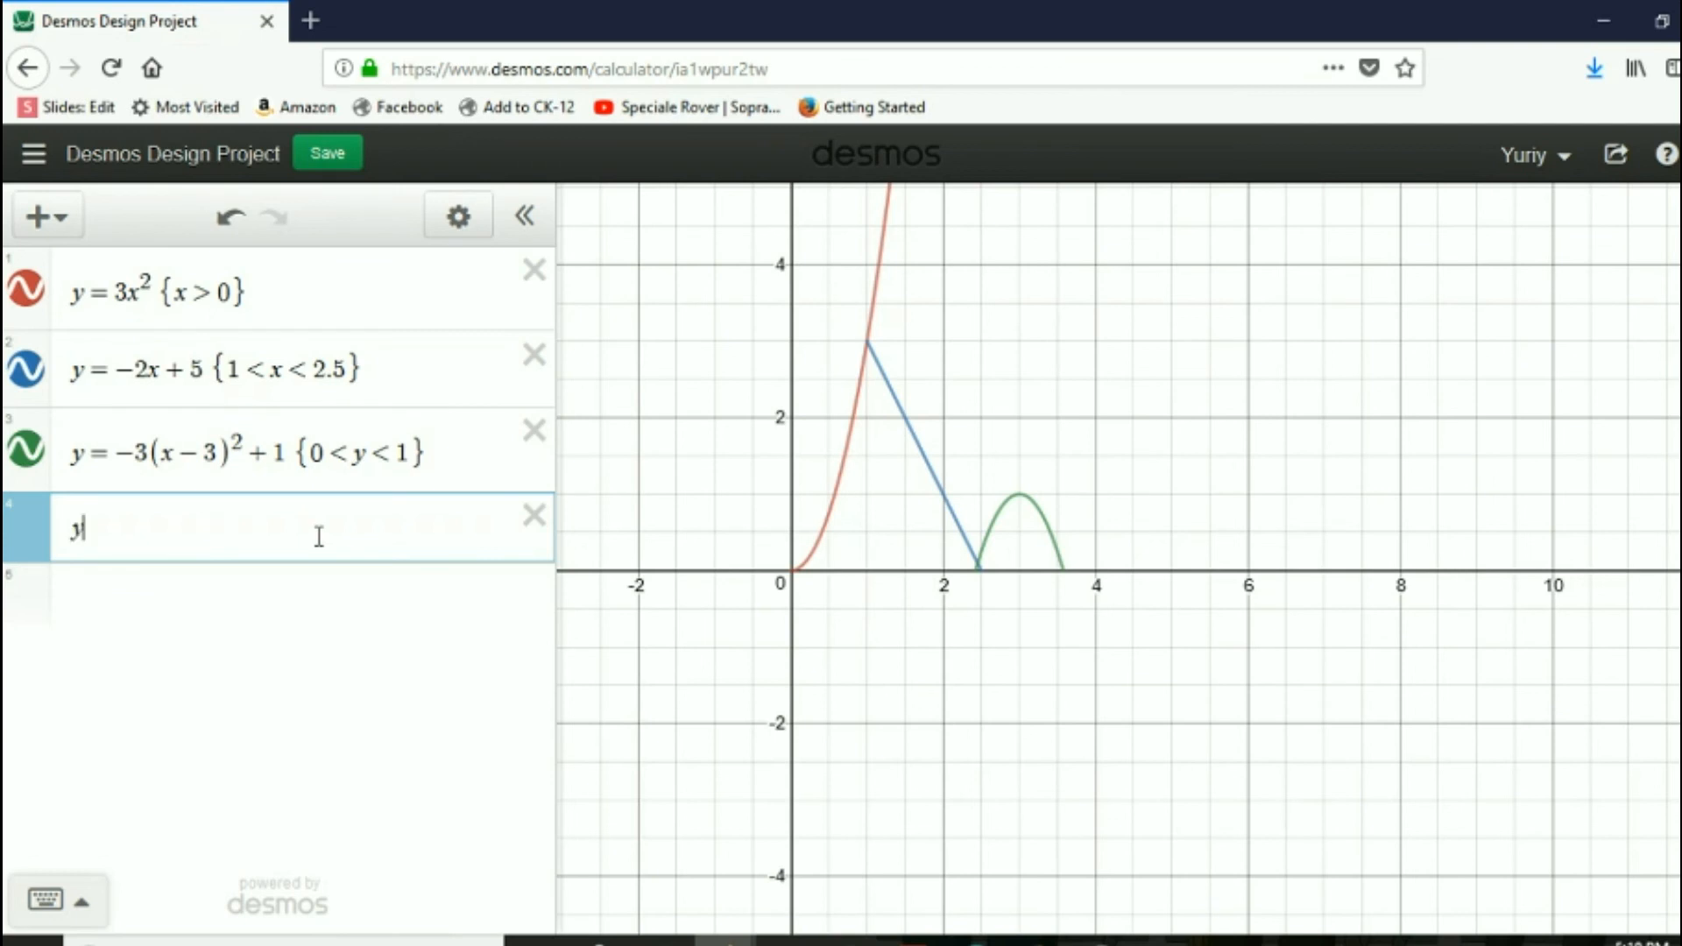
{"action": "type", "text": "mx"}
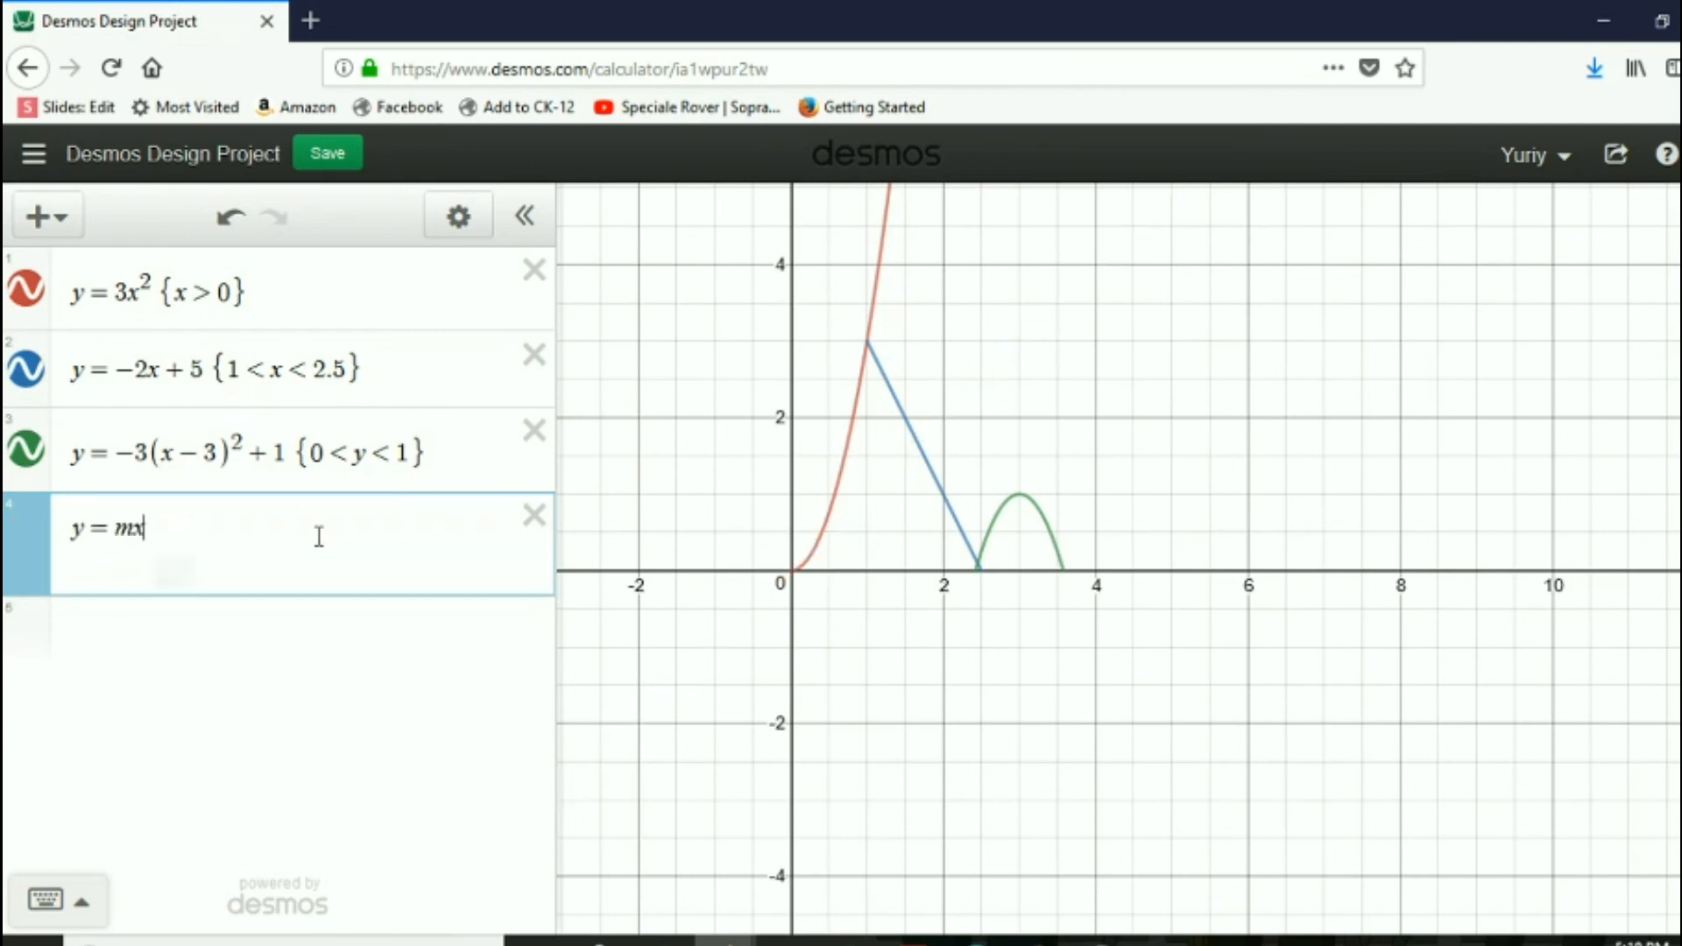
{"action": "type", "text": "+b"}
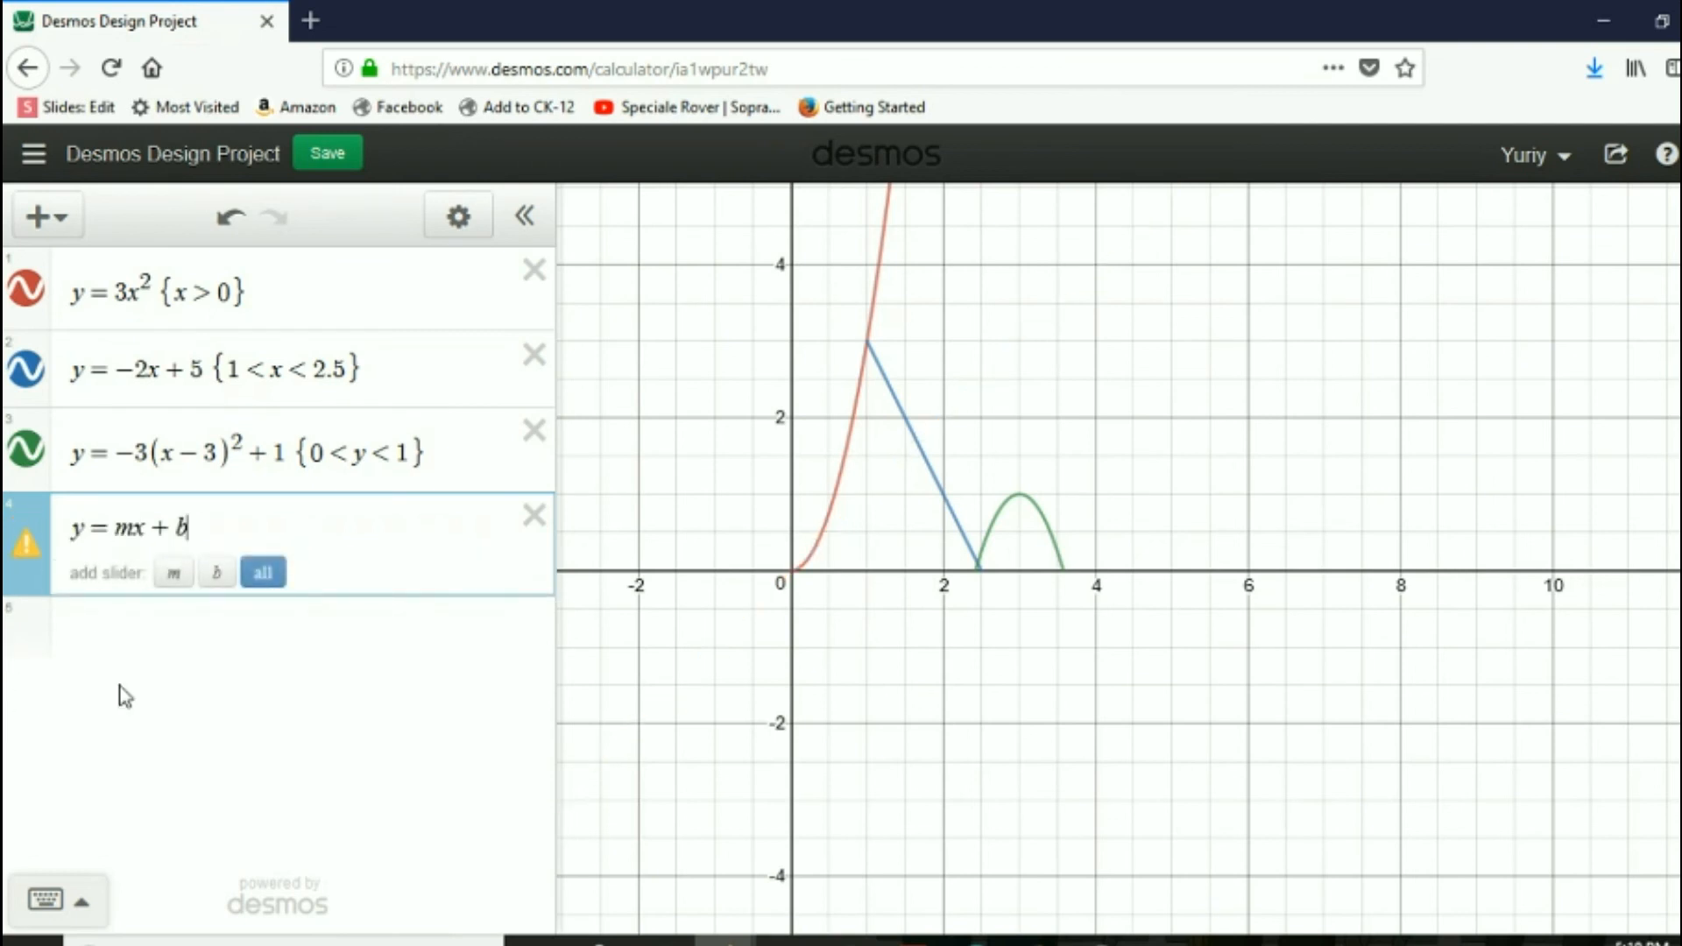
{"action": "left_click", "coordinate": [279, 577]}
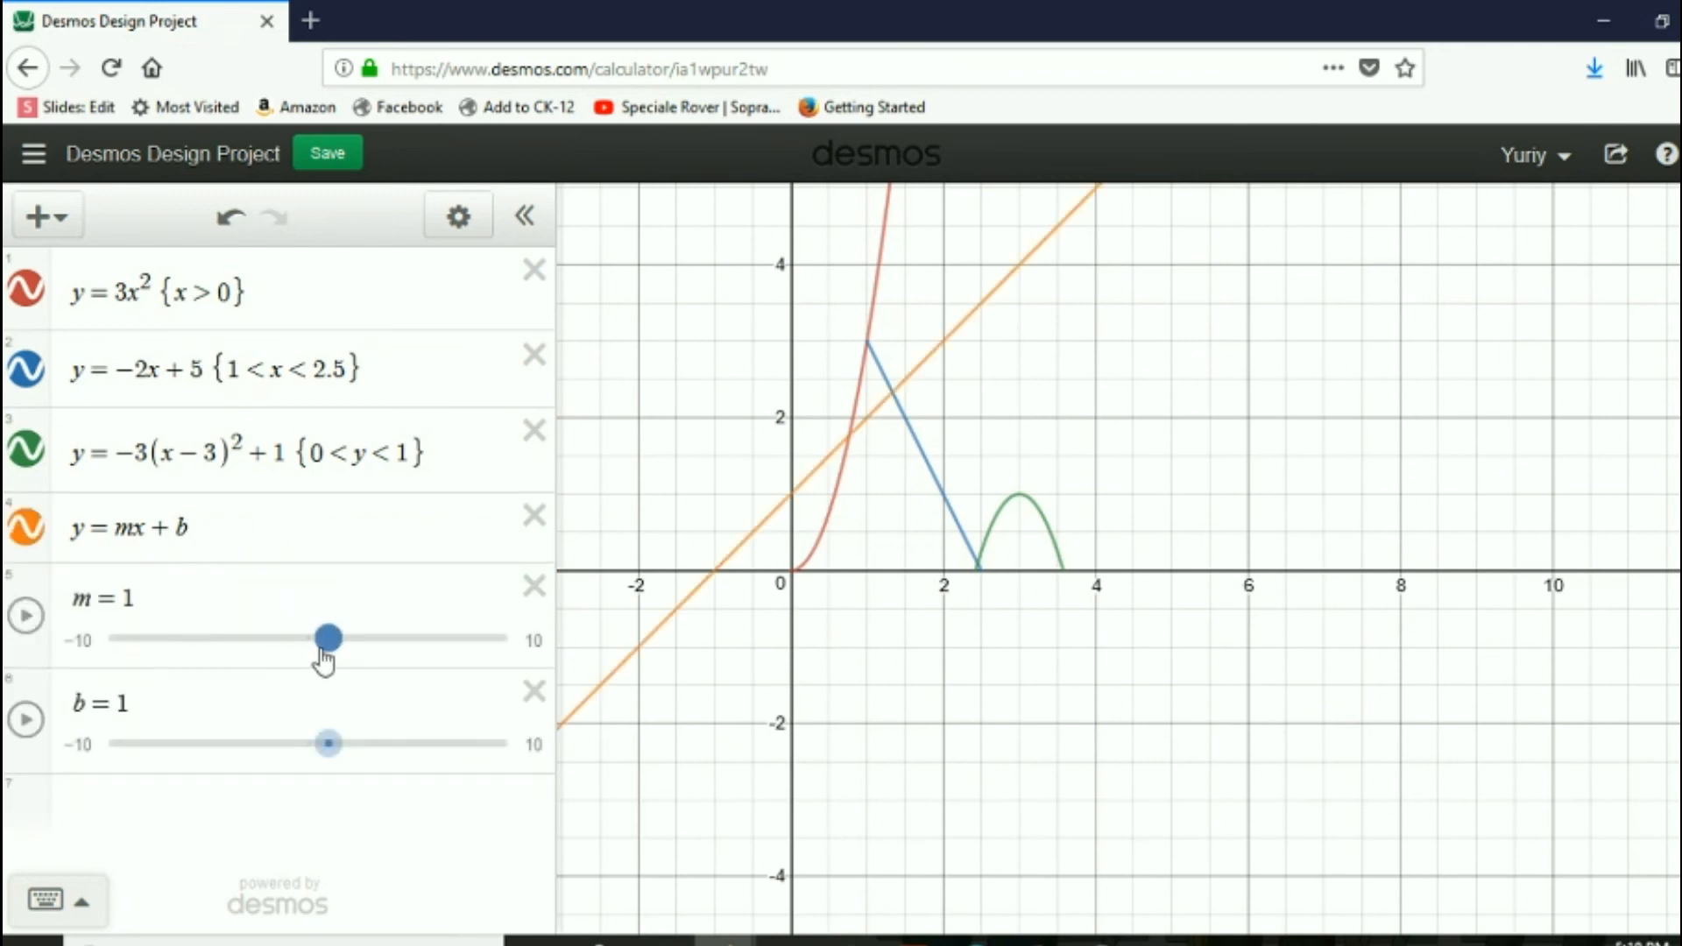
{"action": "mouse_move", "coordinate": [326, 644]}
{"action": "left_mouse_down"}
{"action": "mouse_move", "coordinate": [361, 644]}
{"action": "mouse_move", "coordinate": [314, 644]}
{"action": "mouse_move", "coordinate": [331, 648]}
{"action": "left_mouse_up"}
{"action": "left_click_drag", "start_coordinate": [329, 744], "coordinate": [249, 745]}
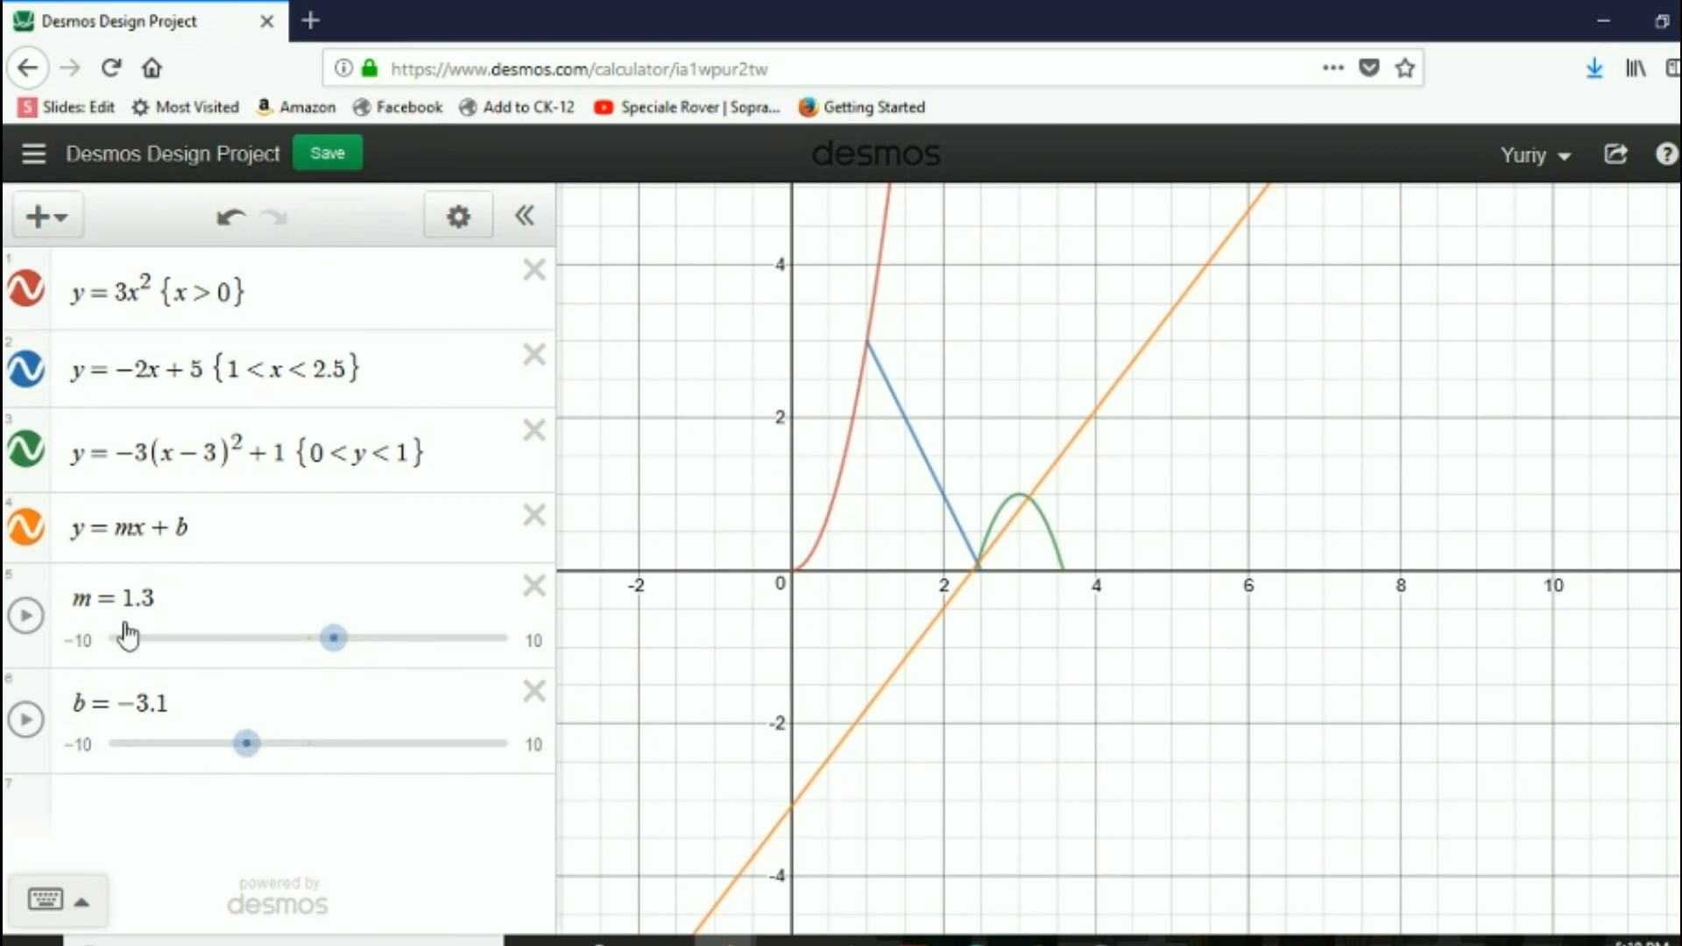
- Replace the slope parameter m in the equation y = mx + b with the number 1.3
{"action": "left_click", "coordinate": [132, 524]}
{"action": "key", "text": "BackSpace"}
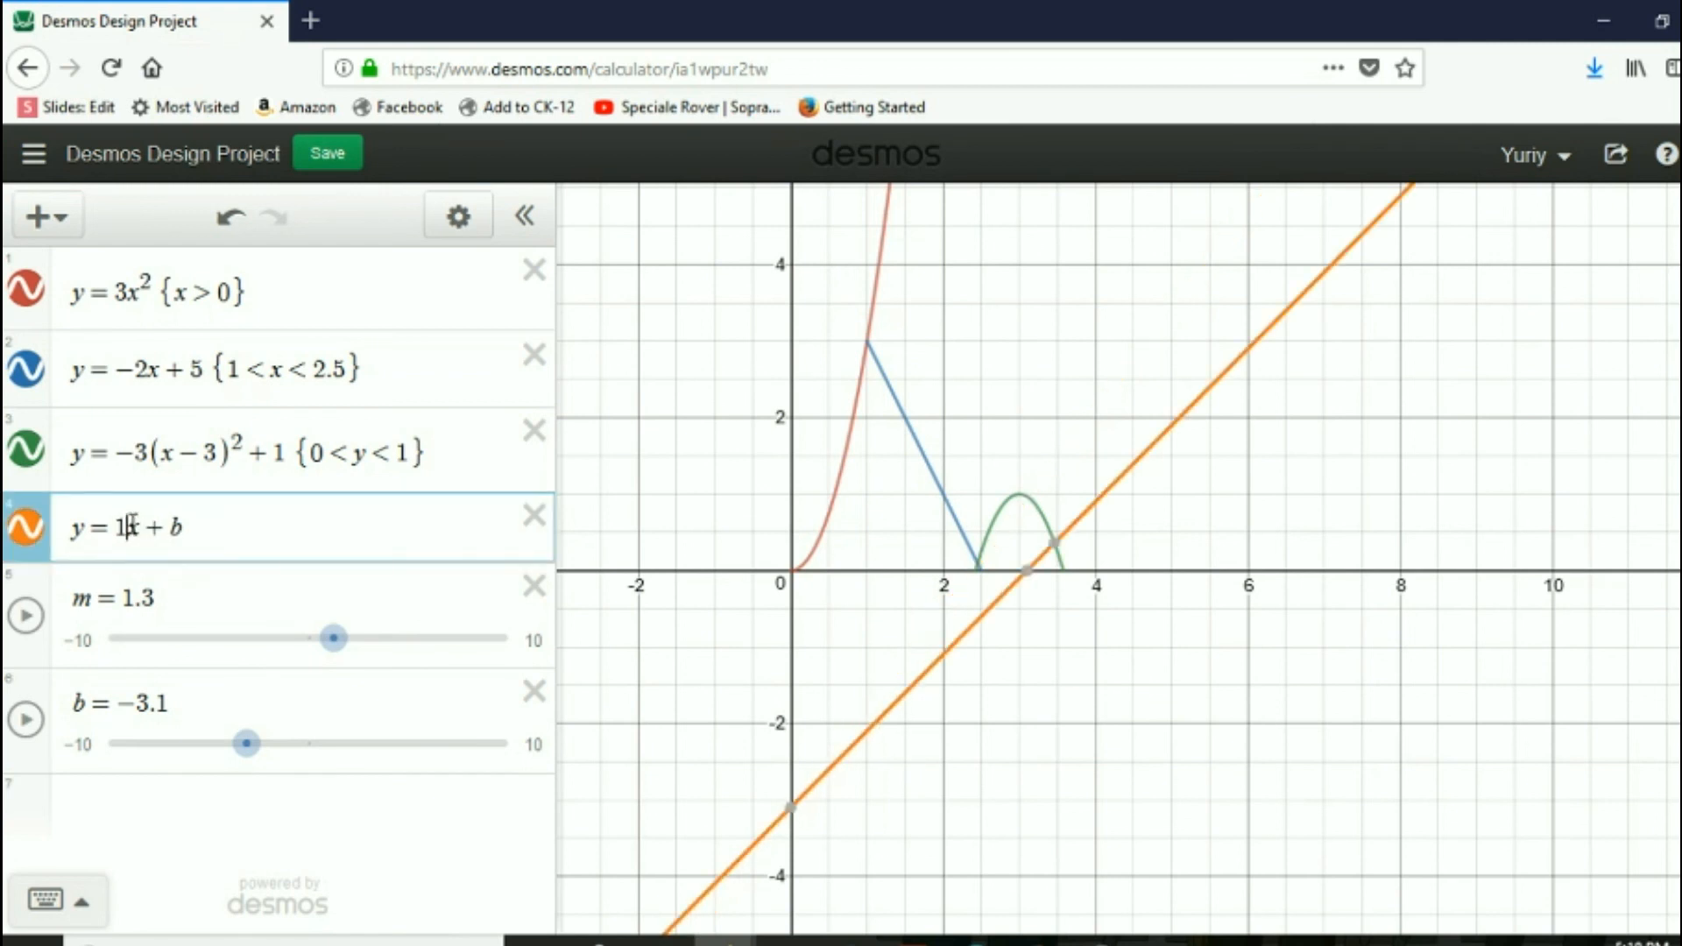
{"action": "type", "text": "1.3"}
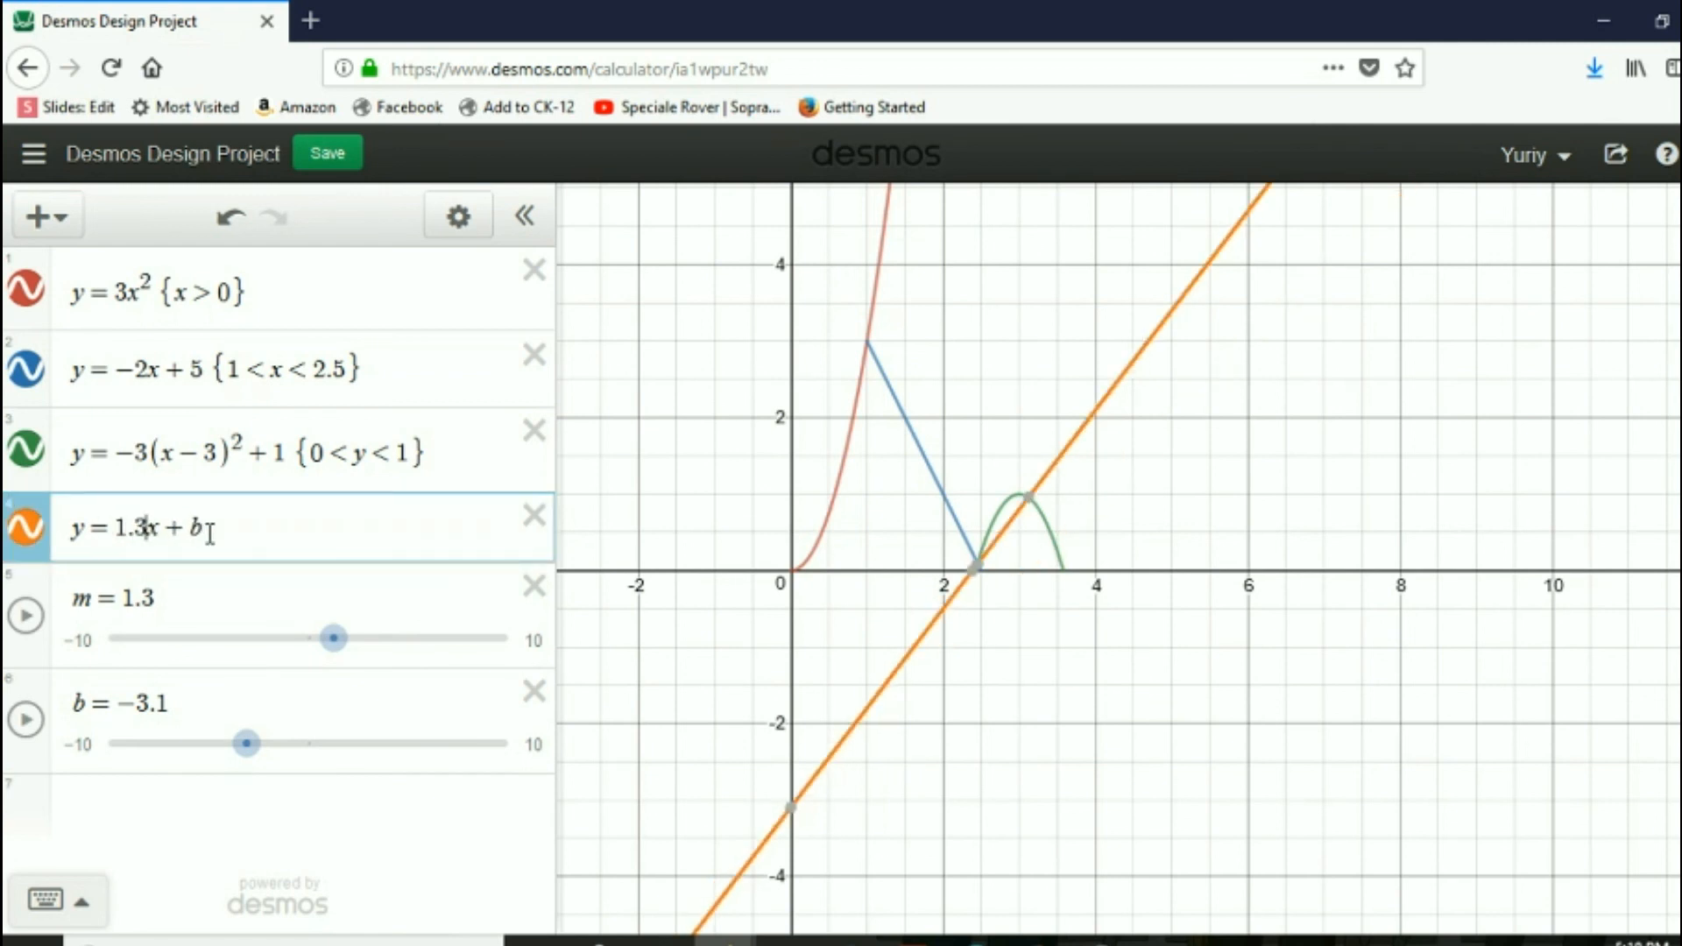
- Replace the + b term in the fourth equation with -3.1 and delete the m and b sliders
{"action": "key", "text": "BackSpace"}
{"action": "key", "text": "BackSpace"}
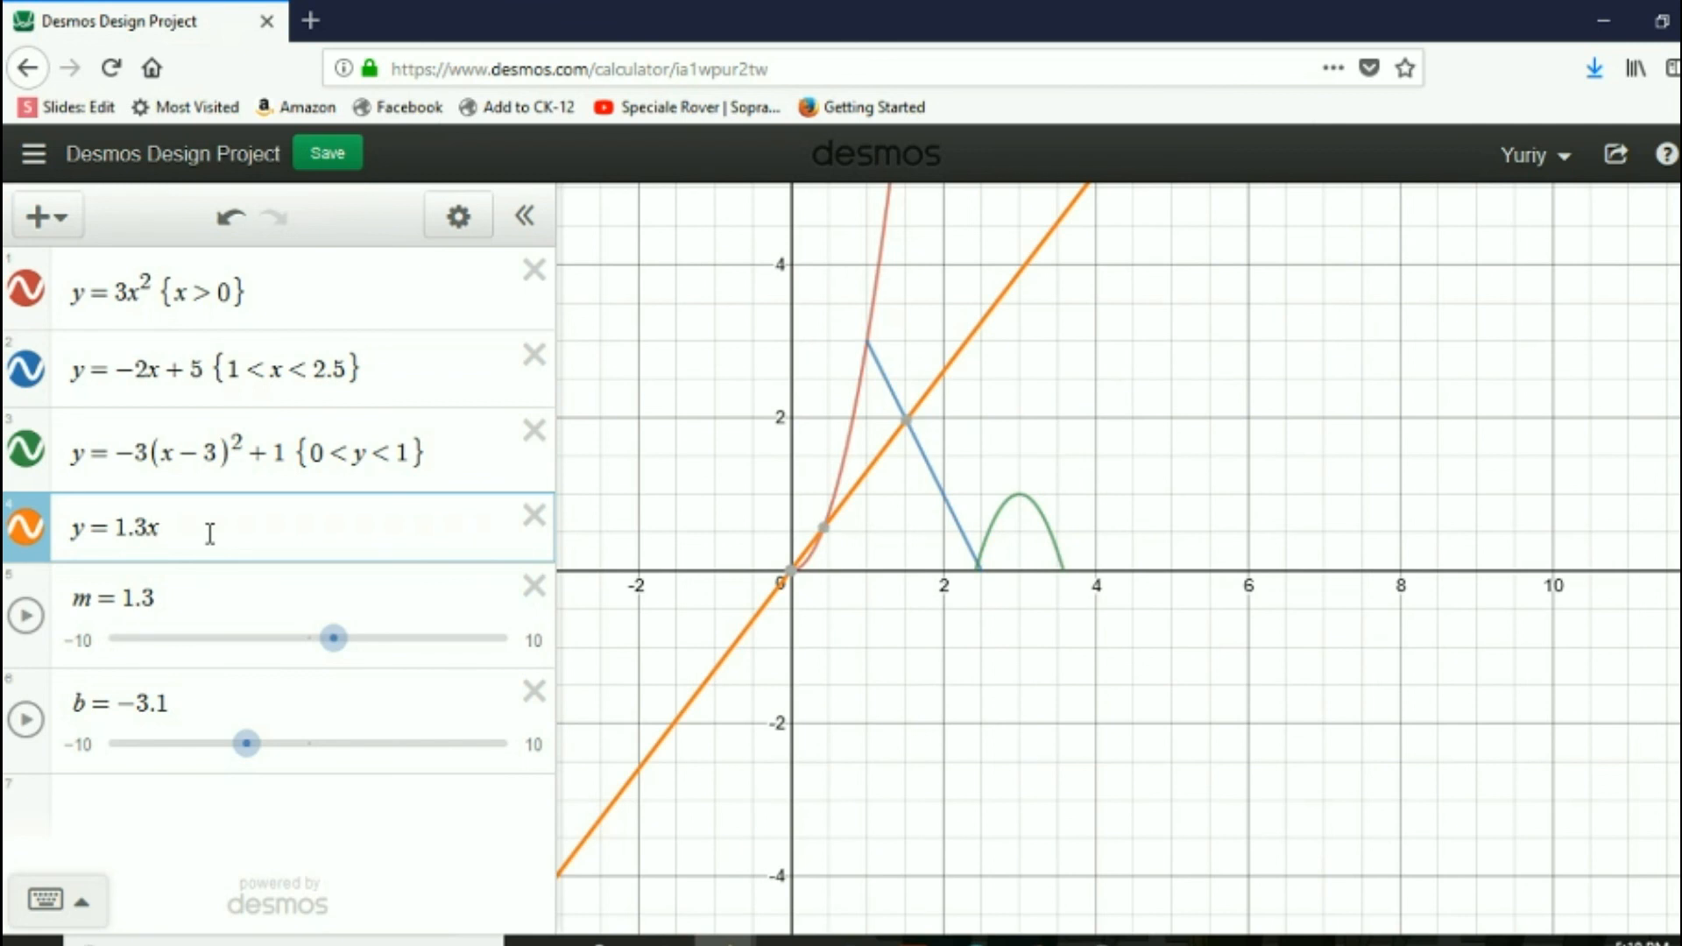
{"action": "type", "text": "-3.1"}
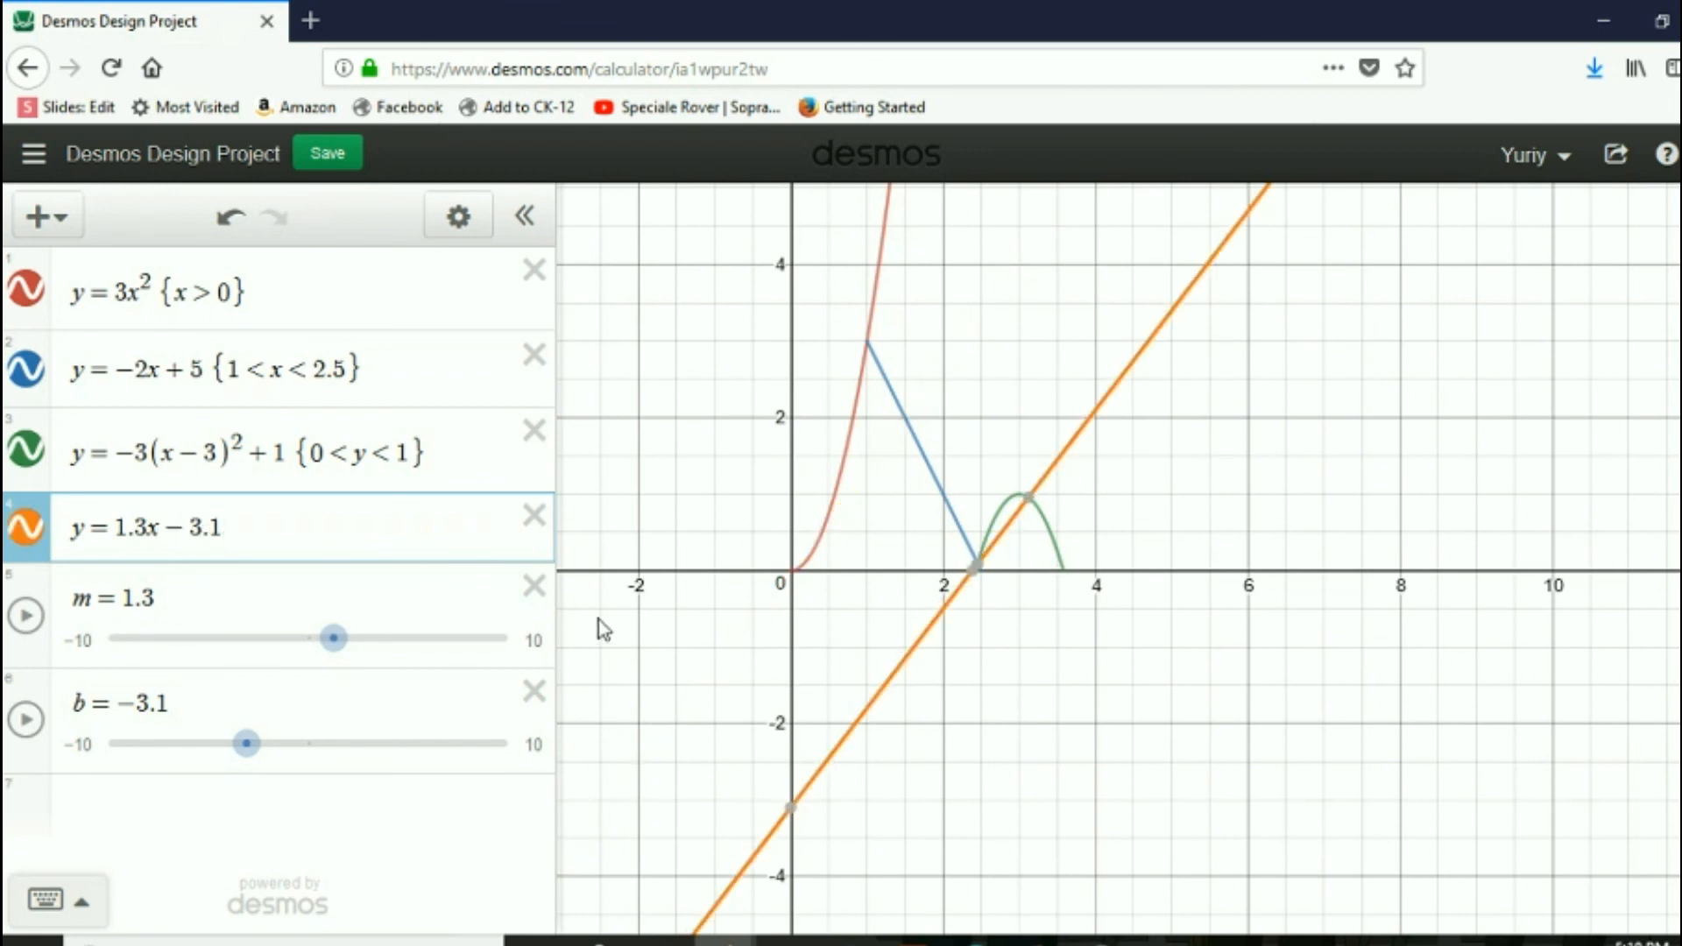
{"action": "left_click", "coordinate": [535, 585]}
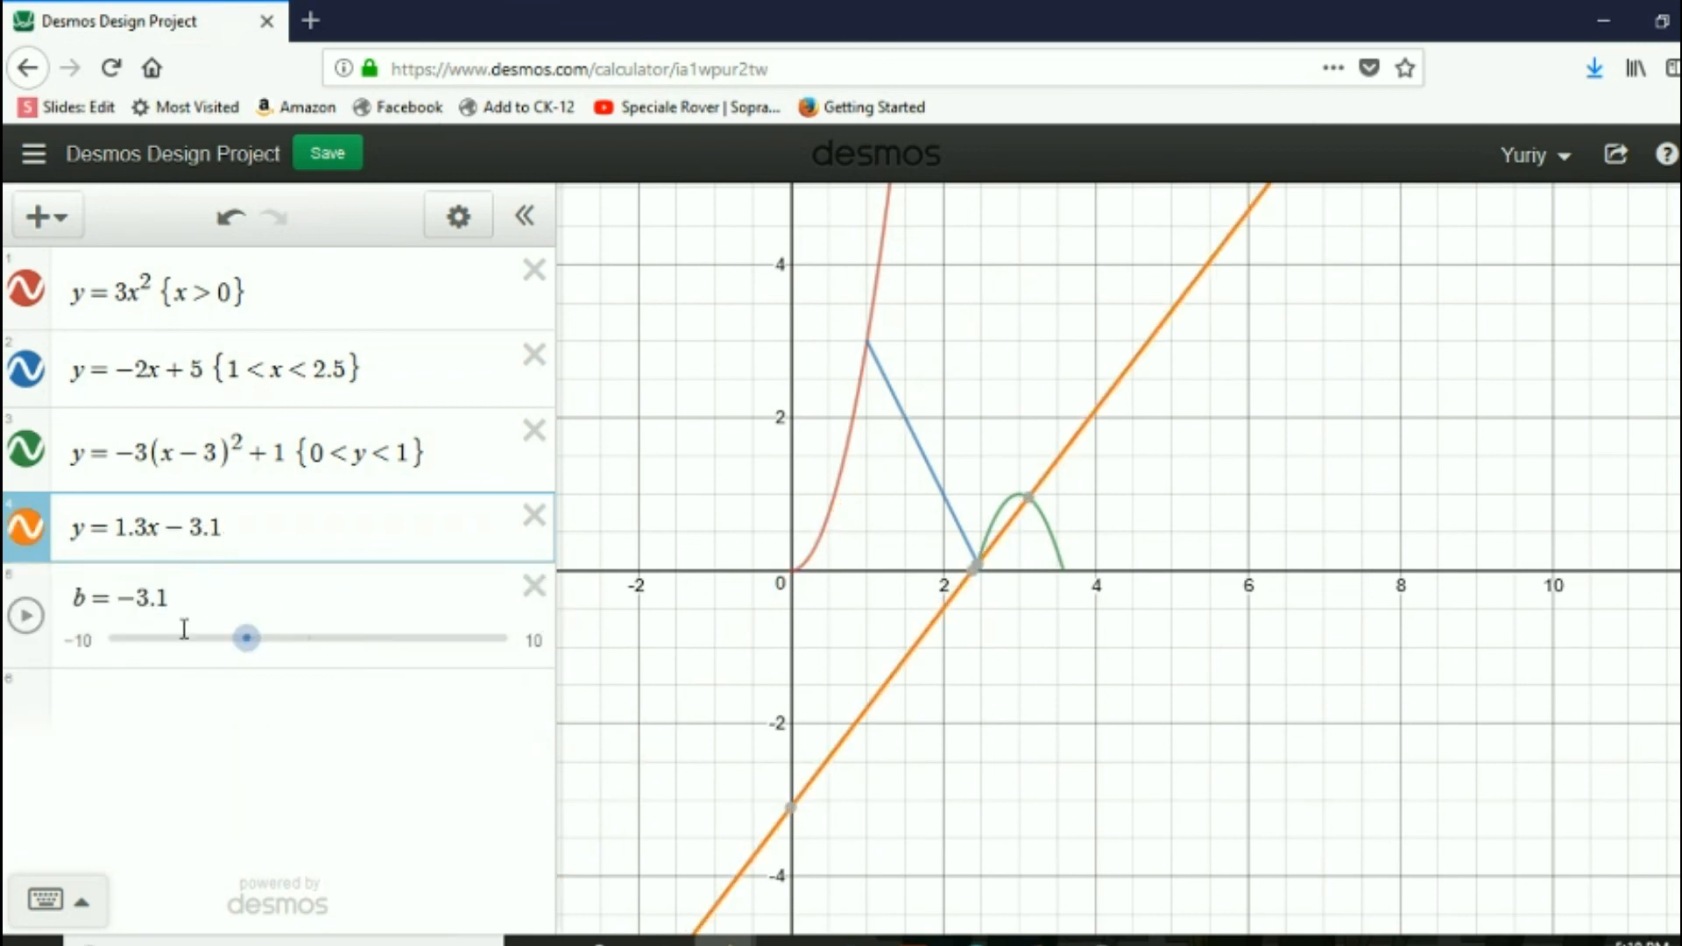
{"action": "left_click", "coordinate": [534, 586]}
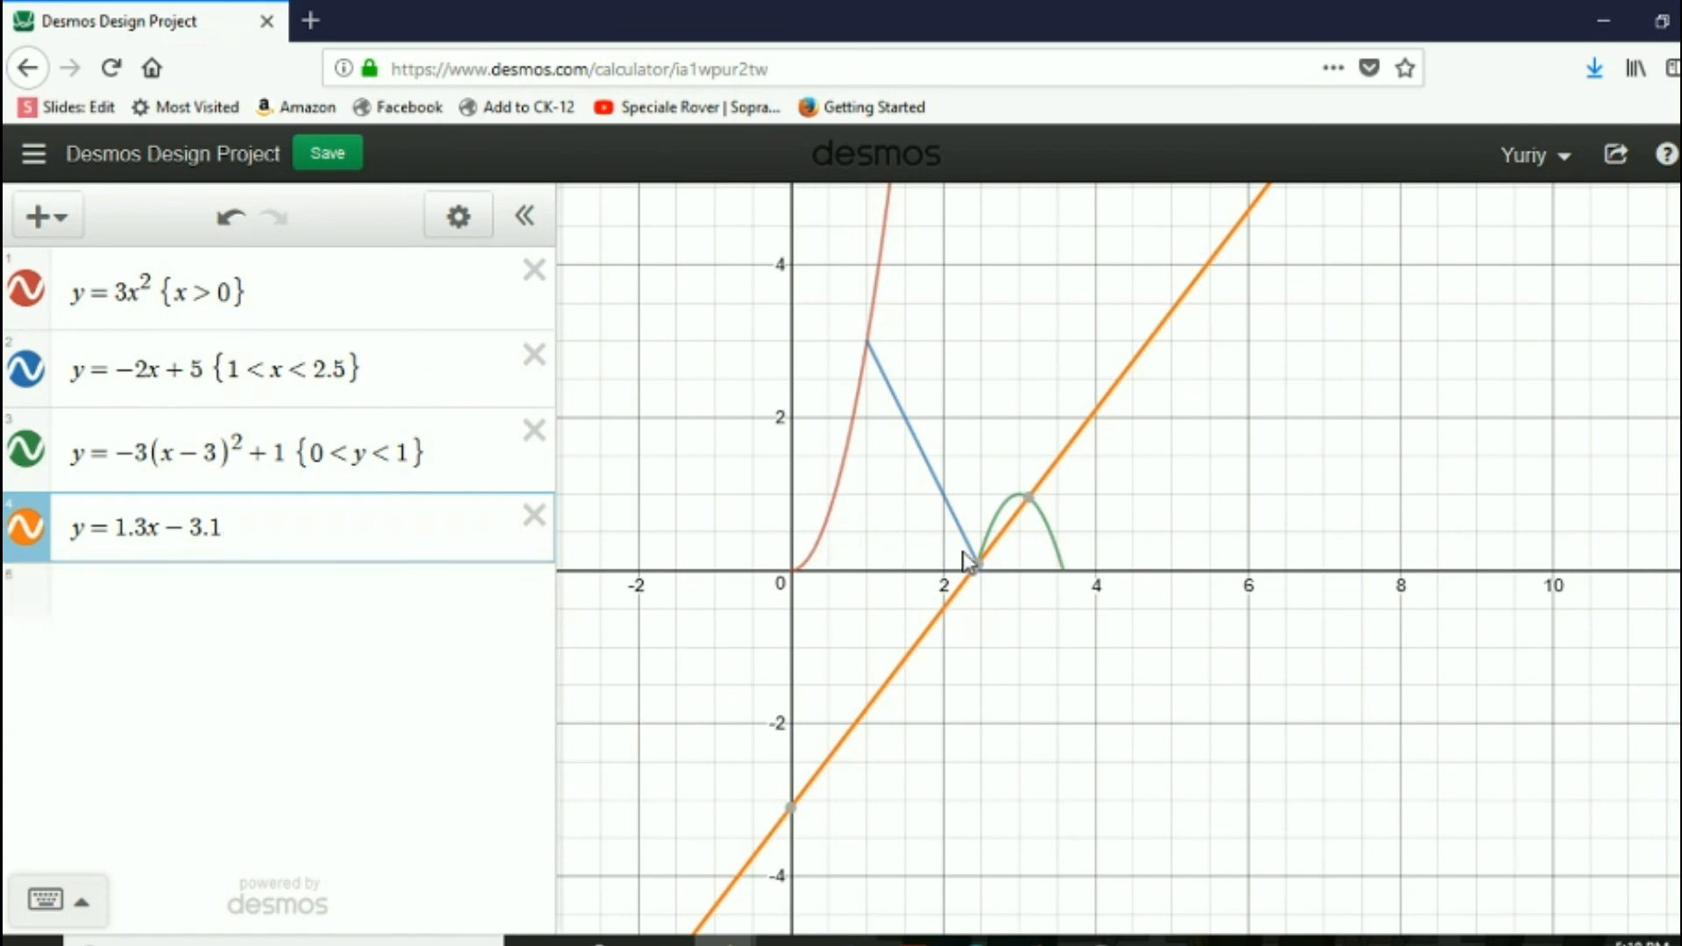
- Read the coordinates where the orange line crosses the blue line and where it crosses the green parabola near its peak
{"action": "scroll", "coordinate": [968, 558], "scroll_direction": "down", "scroll_amount": 1}
{"action": "scroll", "coordinate": [1059, 590], "scroll_direction": "up", "scroll_amount": 3}
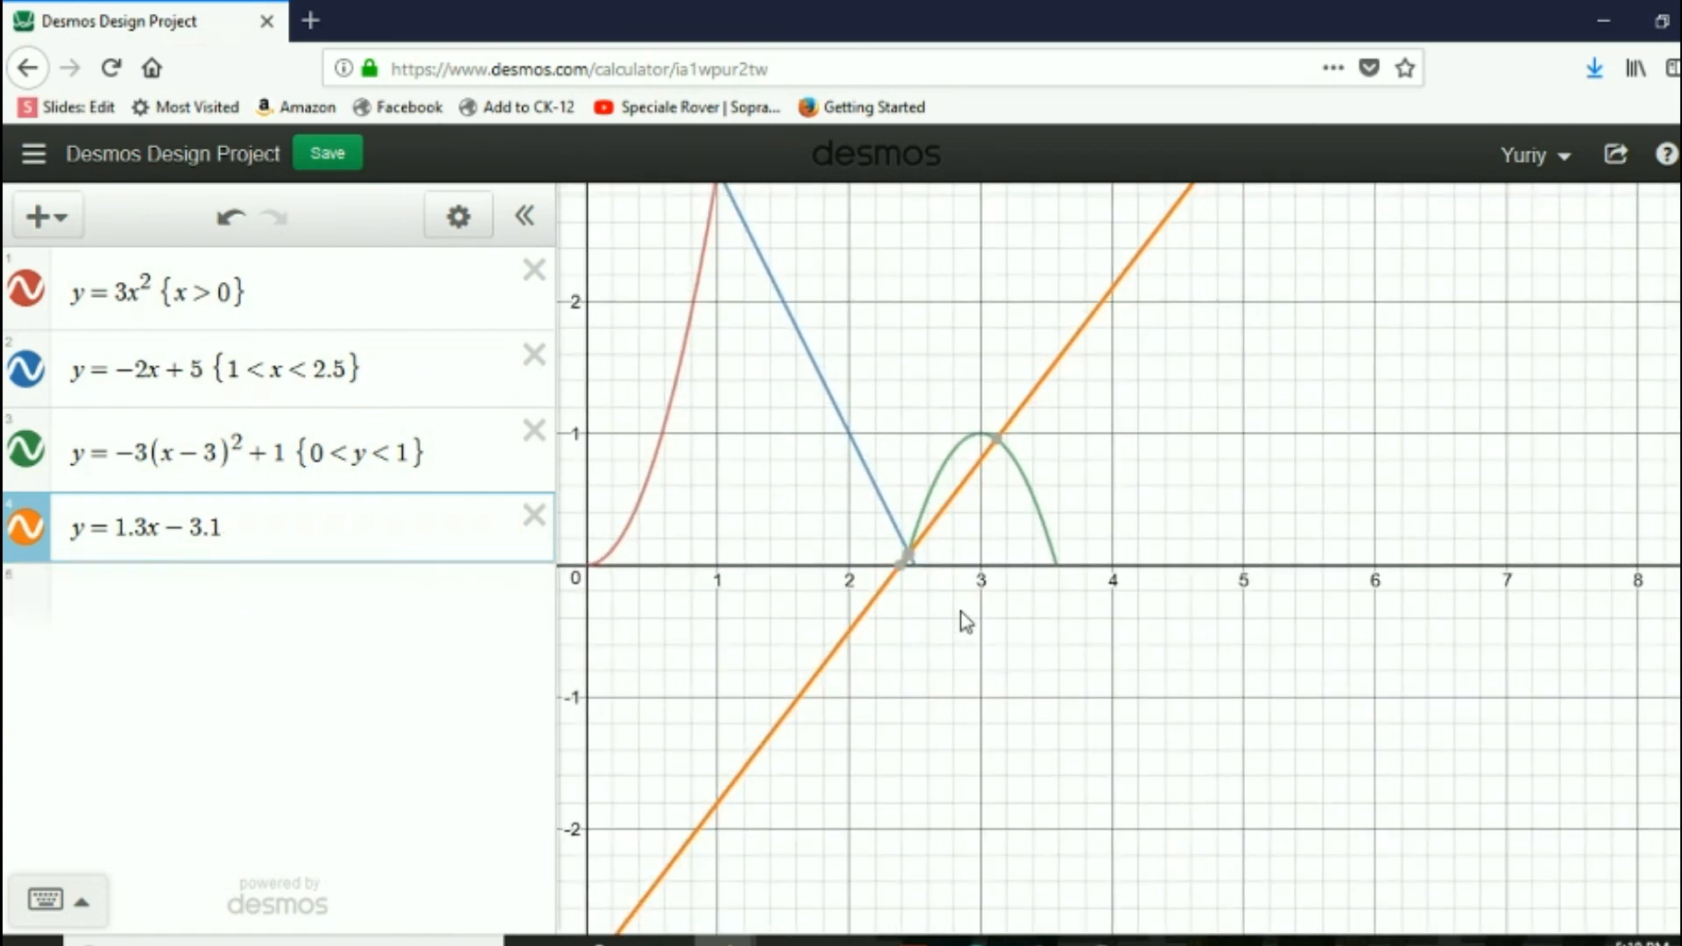
{"action": "scroll", "coordinate": [932, 616], "scroll_direction": "up", "scroll_amount": 2}
{"action": "scroll", "coordinate": [893, 575], "scroll_direction": "down", "scroll_amount": 2}
{"action": "scroll", "coordinate": [898, 574], "scroll_direction": "down", "scroll_amount": 2}
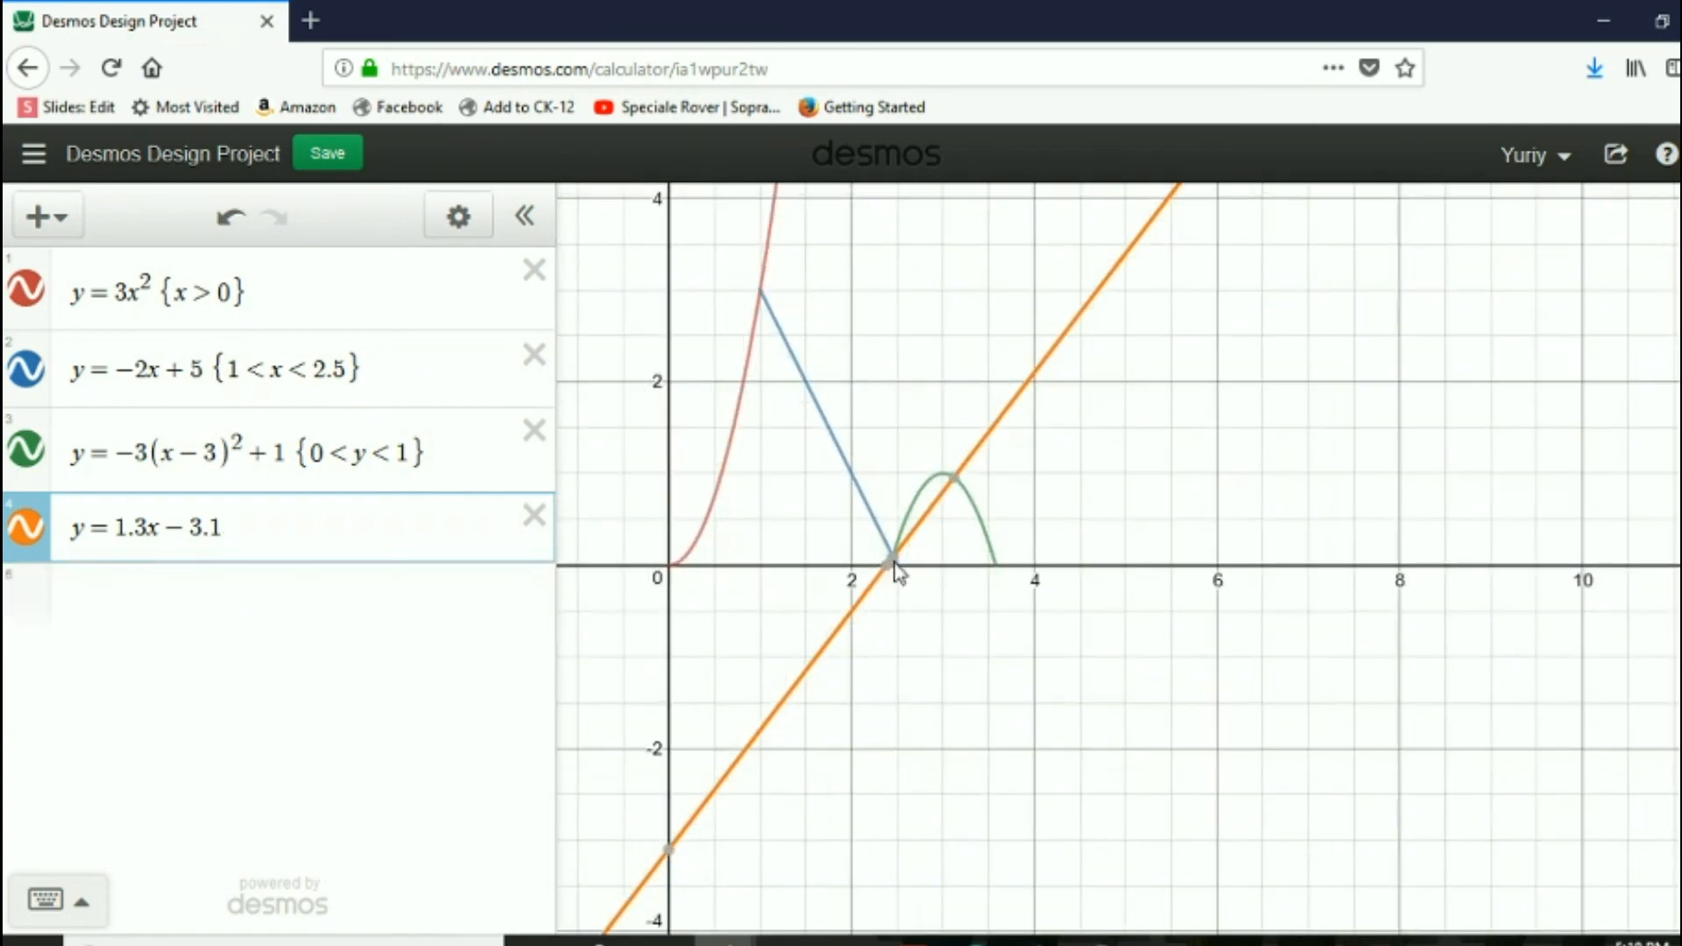
{"action": "scroll", "coordinate": [895, 572], "scroll_direction": "up", "scroll_amount": 5}
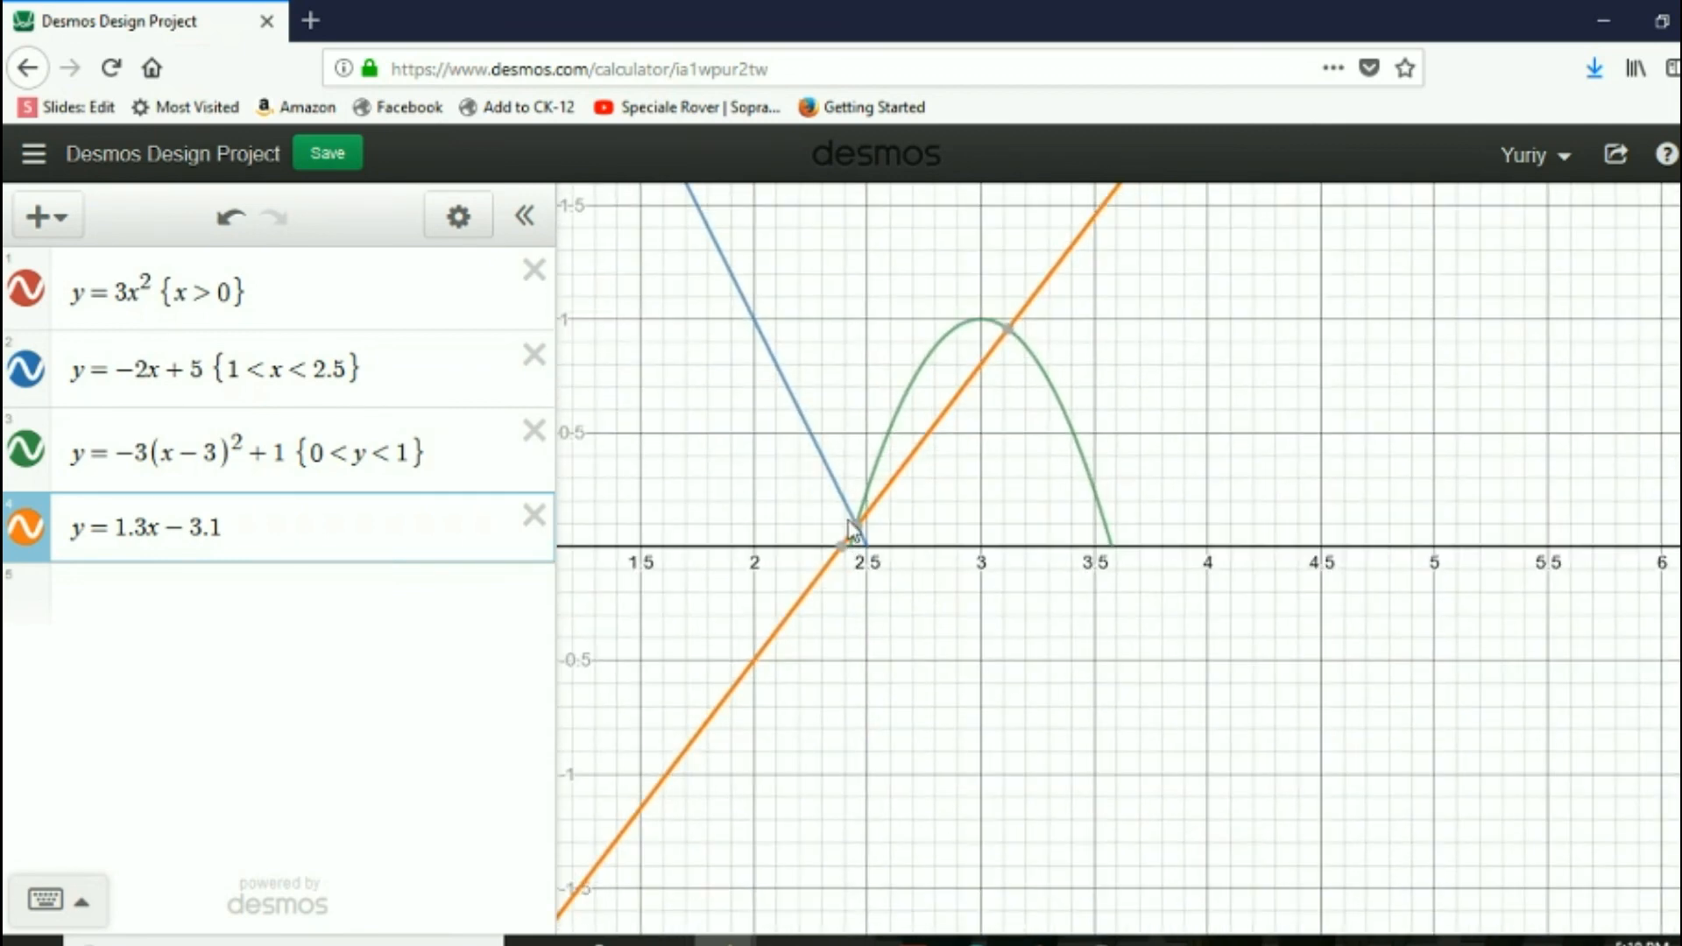
{"action": "left_click", "coordinate": [859, 529]}
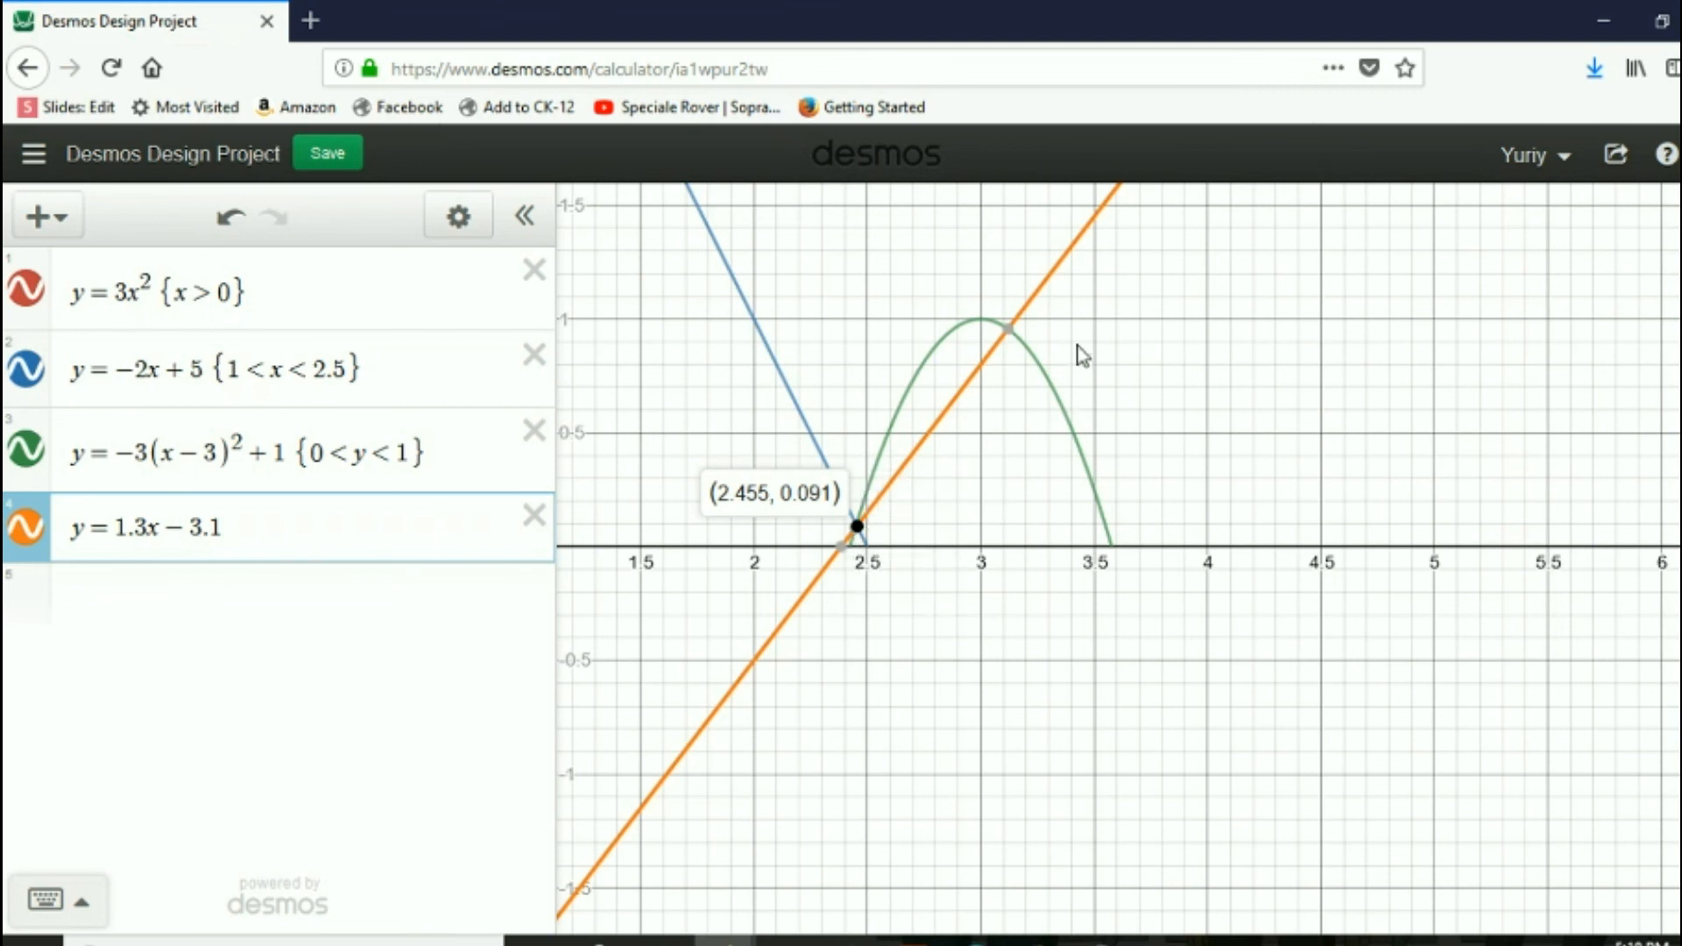
{"action": "left_click", "coordinate": [1008, 332]}
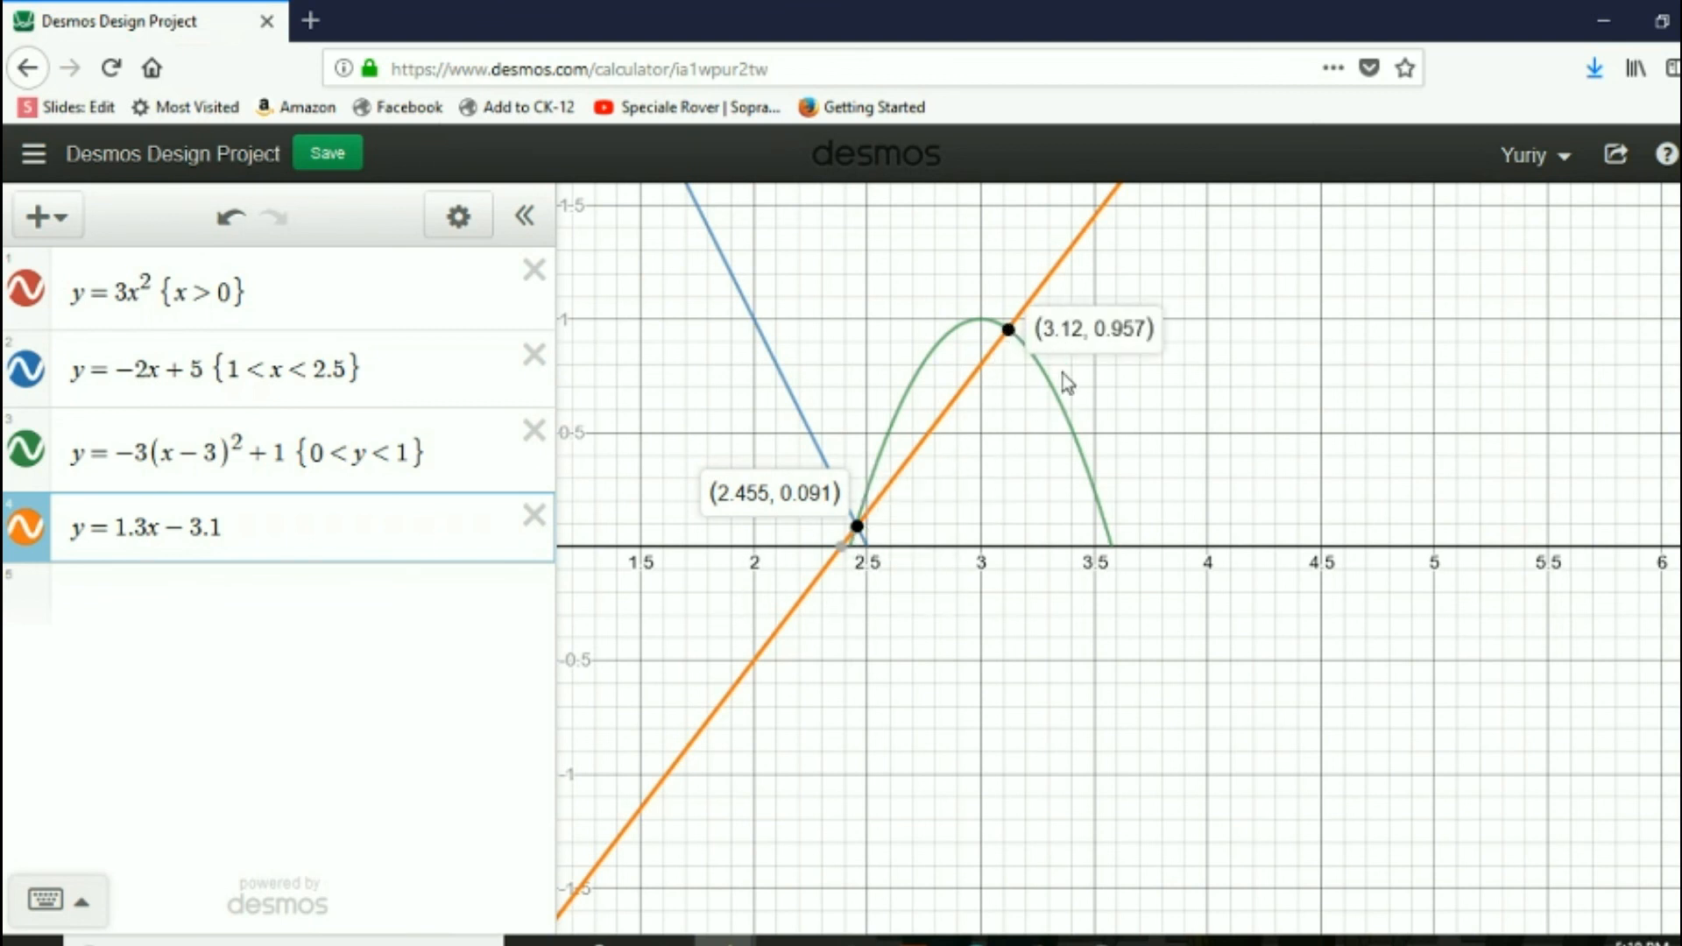
{"action": "scroll", "coordinate": [968, 469], "scroll_direction": "down", "scroll_amount": 5}
{"action": "scroll", "coordinate": [955, 477], "scroll_direction": "down", "scroll_amount": 1}
{"action": "left_click_drag", "start_coordinate": [1035, 410], "coordinate": [1015, 516]}
{"action": "scroll", "coordinate": [978, 613], "scroll_direction": "up", "scroll_amount": 2}
{"action": "scroll", "coordinate": [981, 587], "scroll_direction": "down", "scroll_amount": 2}
{"action": "scroll", "coordinate": [1037, 674], "scroll_direction": "up", "scroll_amount": 2}
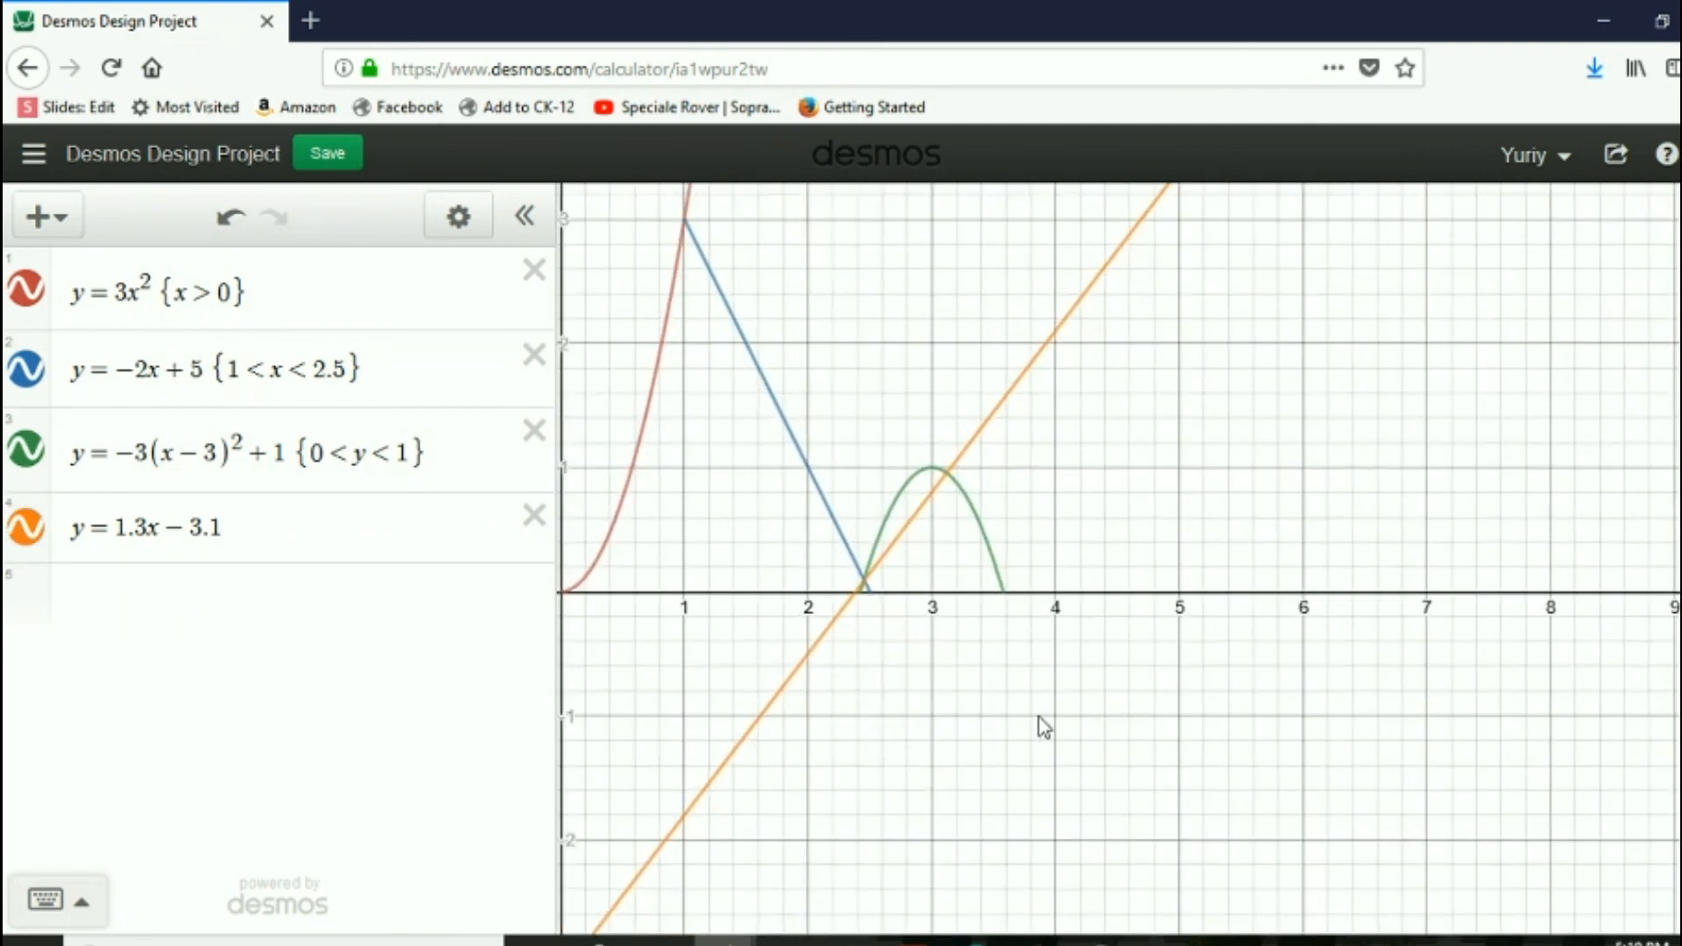
{"action": "scroll", "coordinate": [999, 710], "scroll_direction": "down", "scroll_amount": 2}
{"action": "left_click_drag", "start_coordinate": [1078, 522], "coordinate": [1115, 554]}
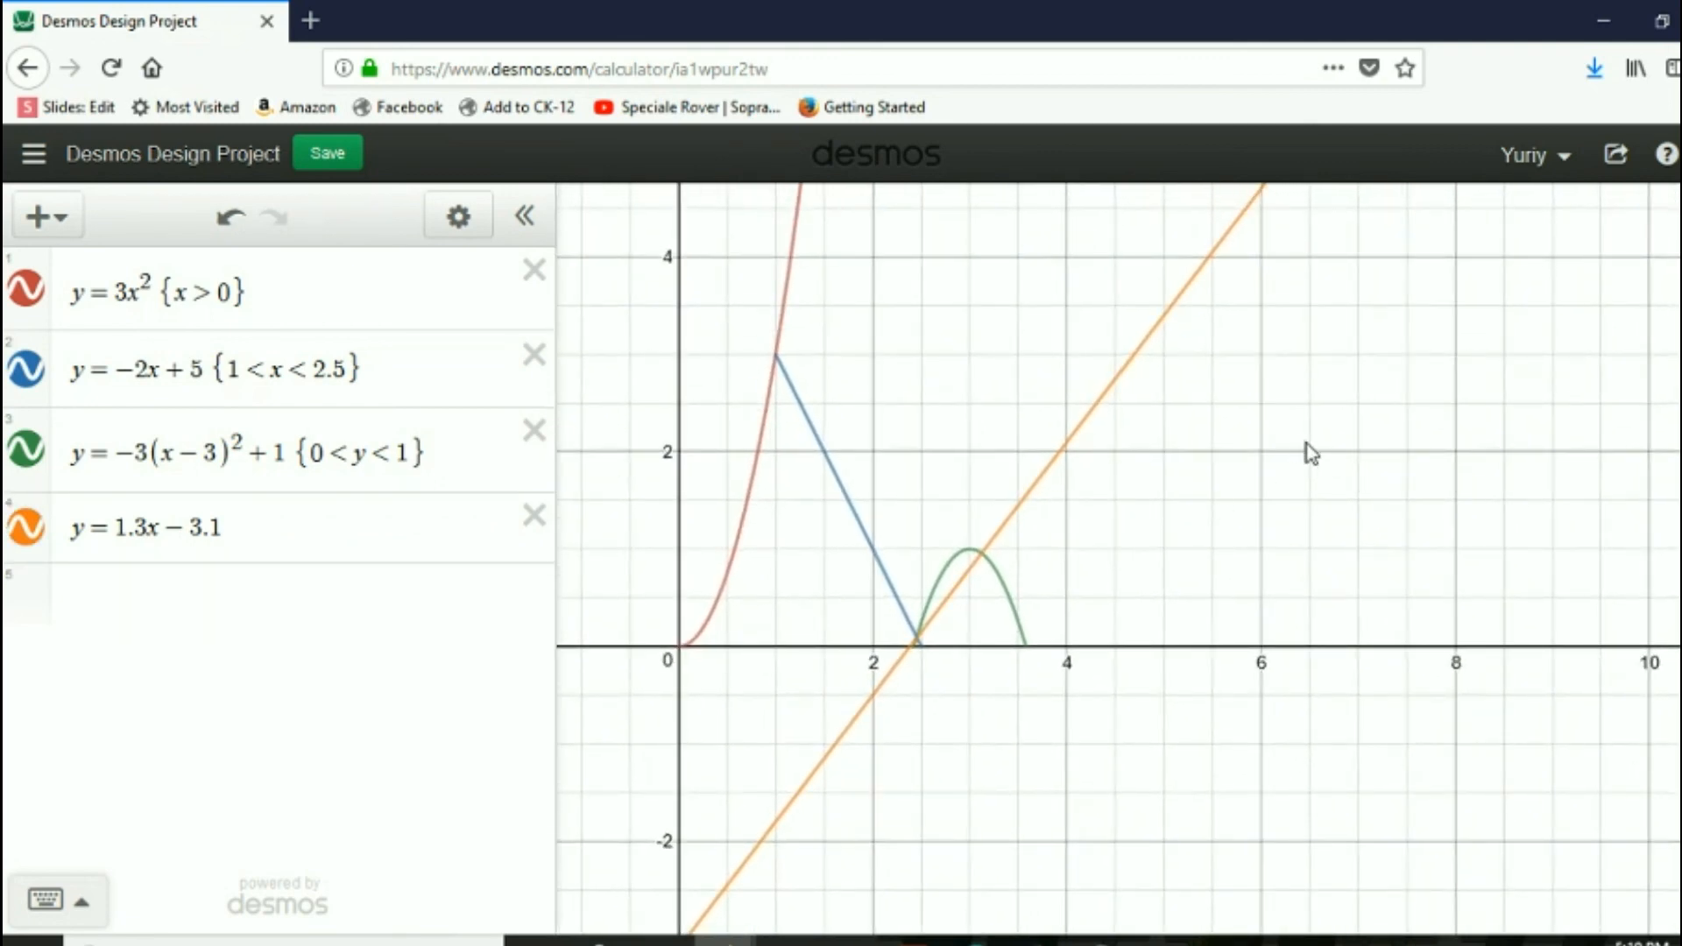